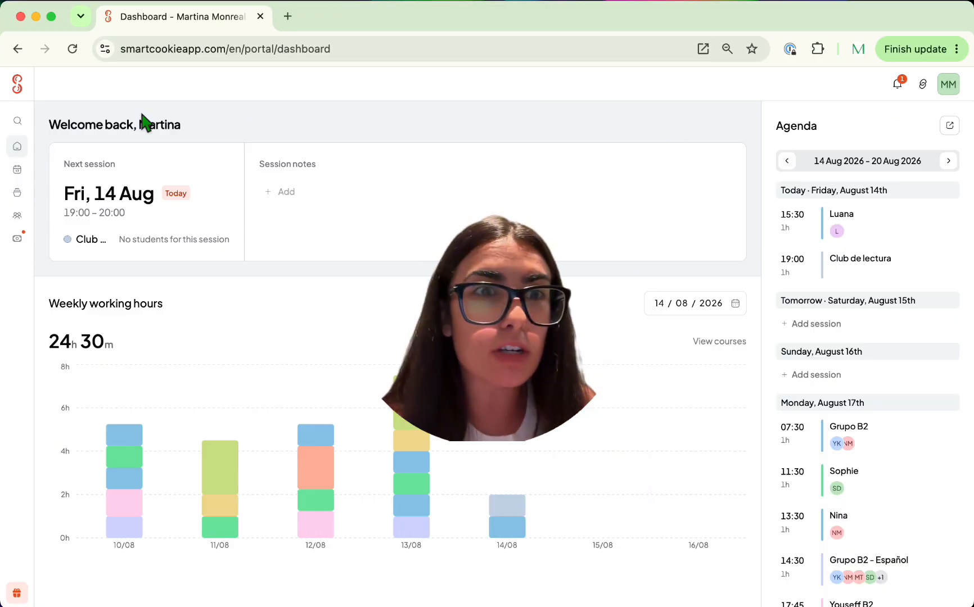
- Switch from the teacher dashboard to the smartcookieapp.com/en public homepage
{"action": "mouse_move", "coordinate": [22, 125]}
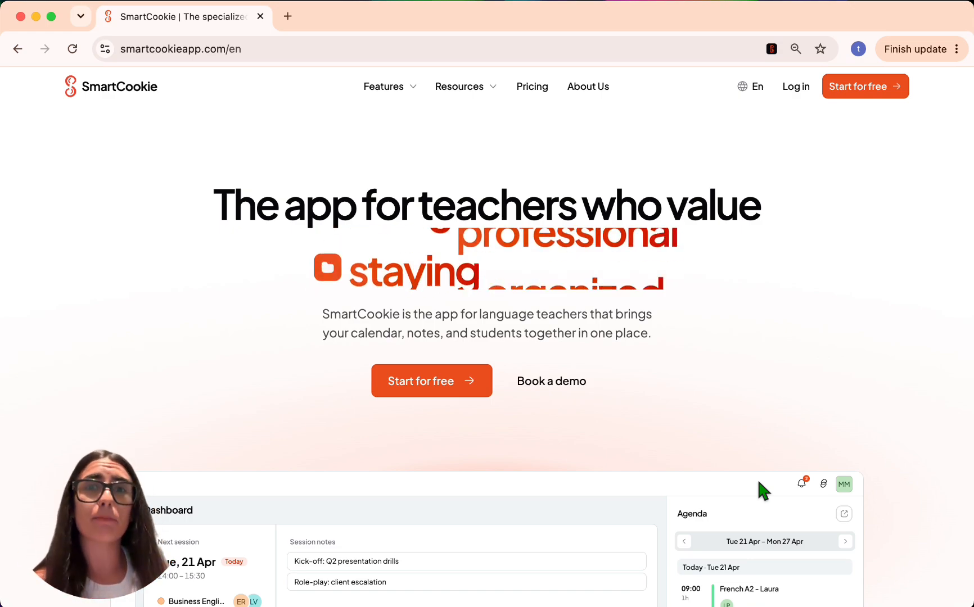
- Sign up for free with the teacher's Google account and approve both Google confirmation pages
{"action": "left_click", "coordinate": [401, 398]}
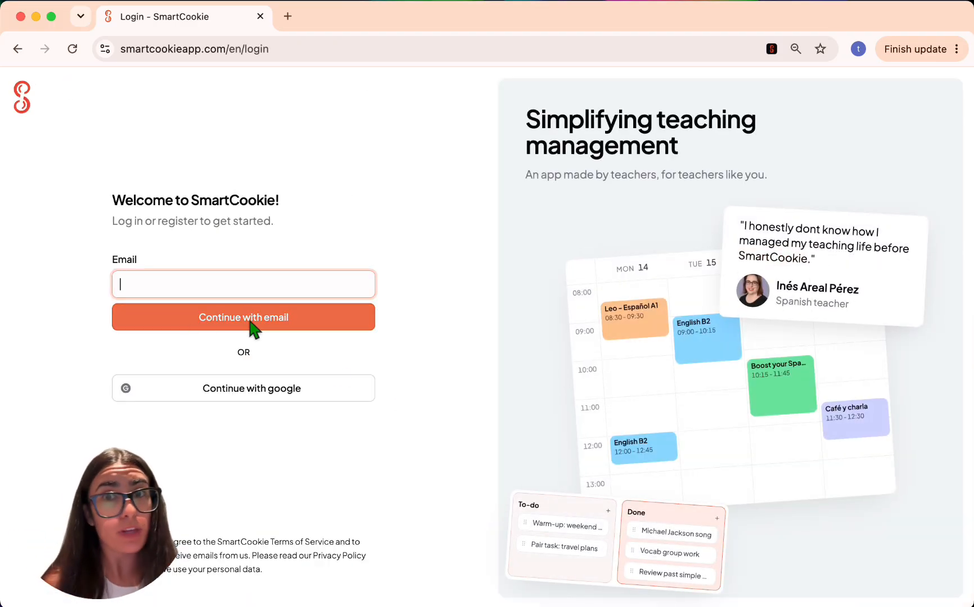
{"action": "left_click", "coordinate": [252, 388]}
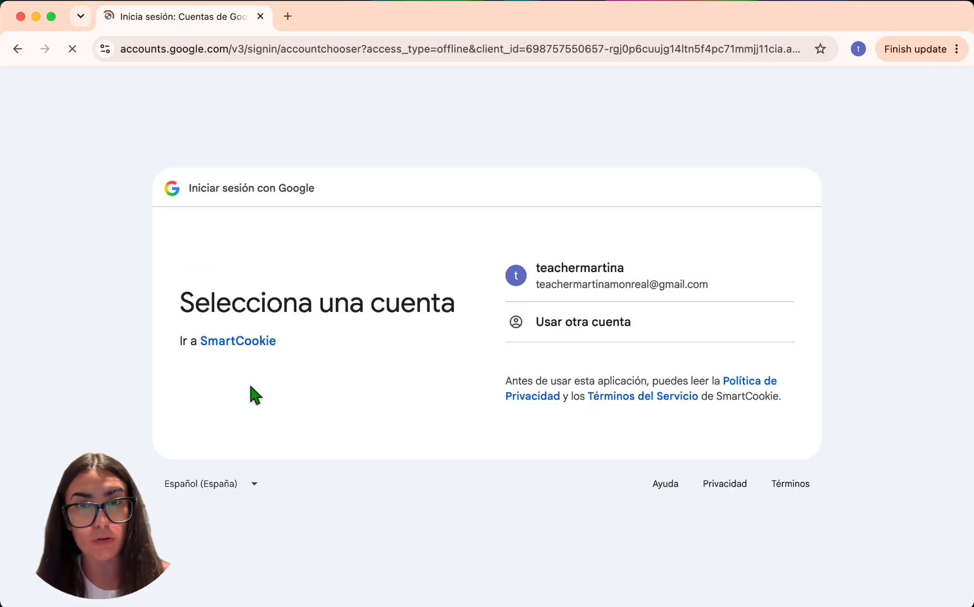
{"action": "left_click", "coordinate": [616, 270]}
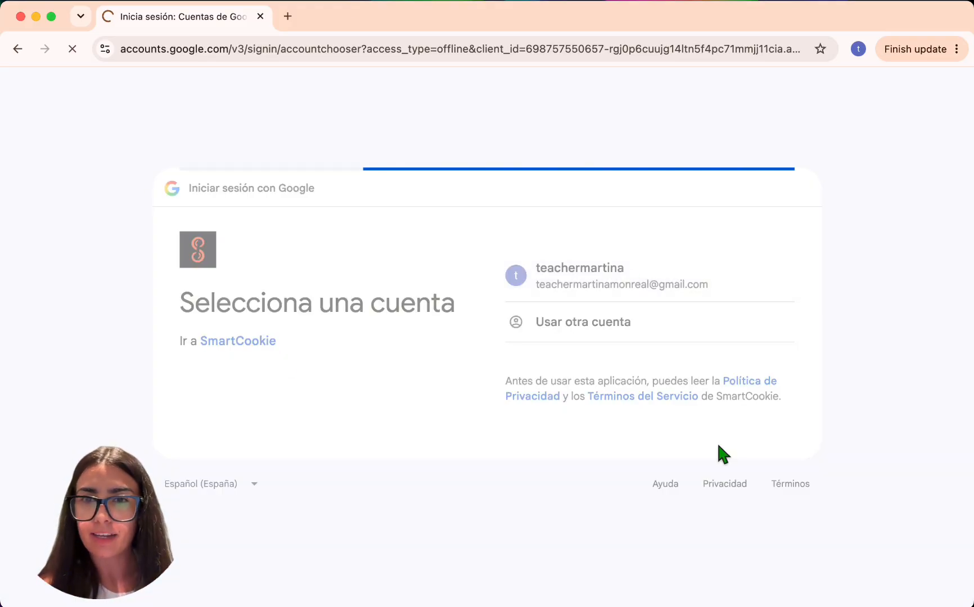
{"action": "left_click", "coordinate": [721, 416]}
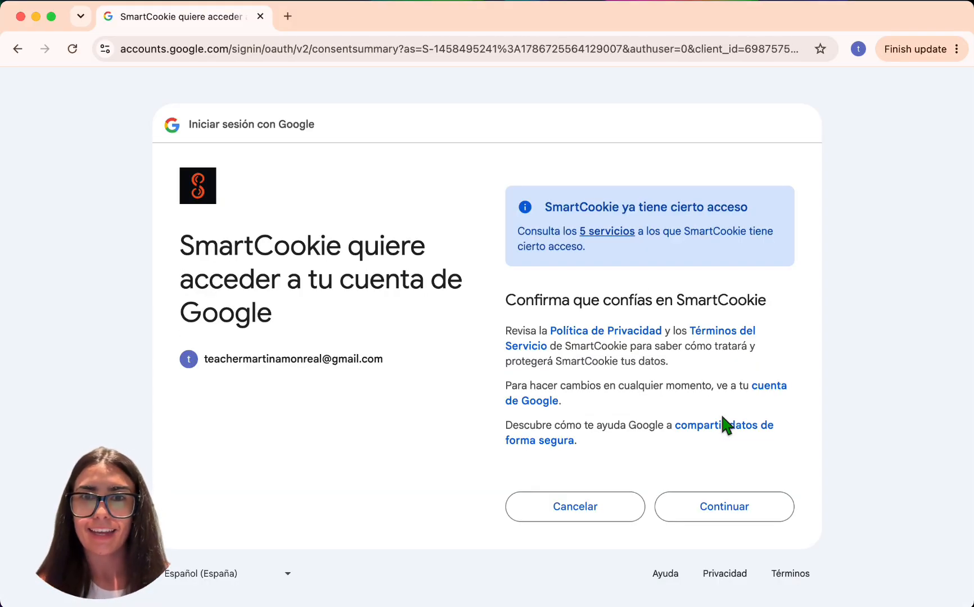
{"action": "left_click", "coordinate": [711, 513]}
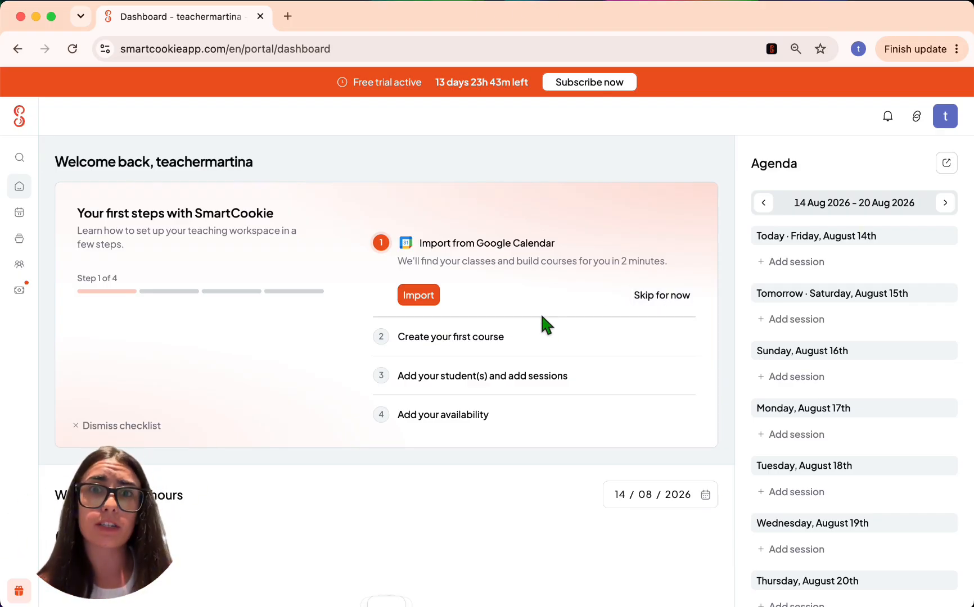
- Import from Google Calendar, excluding sessions containing GYM, and search for sessions
{"action": "left_click", "coordinate": [426, 298]}
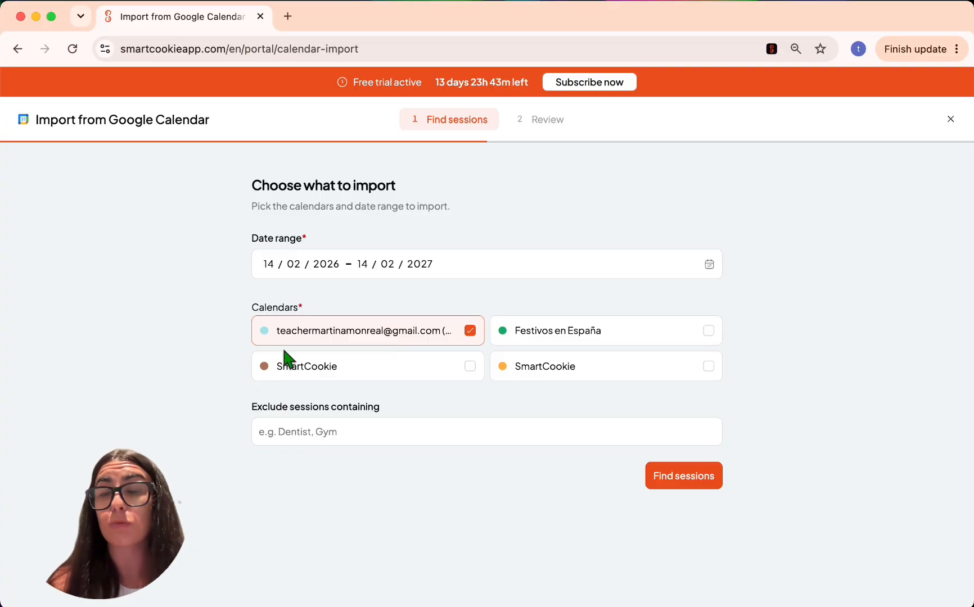
{"action": "left_click", "coordinate": [291, 425]}
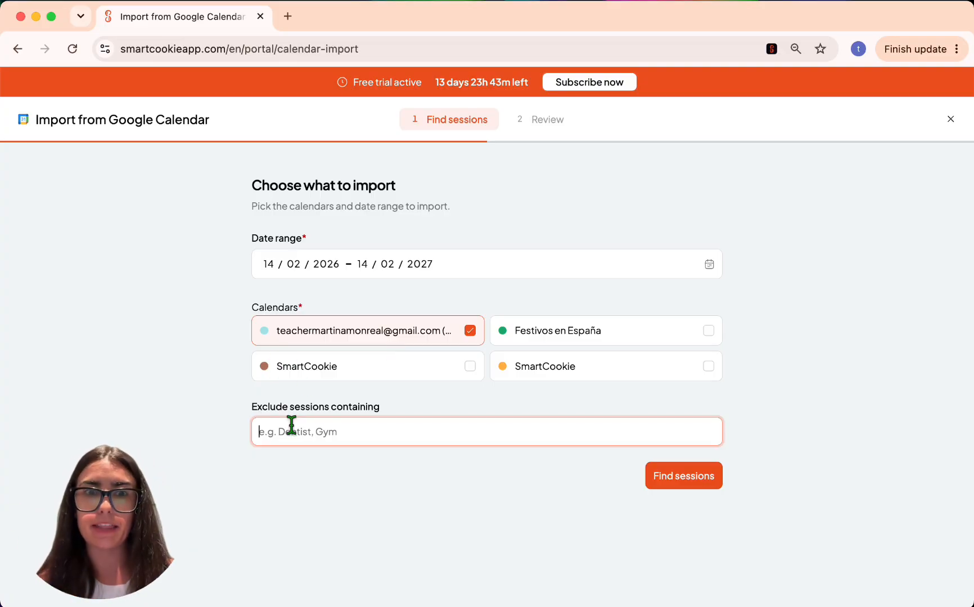
{"action": "type", "text": "GYM"}
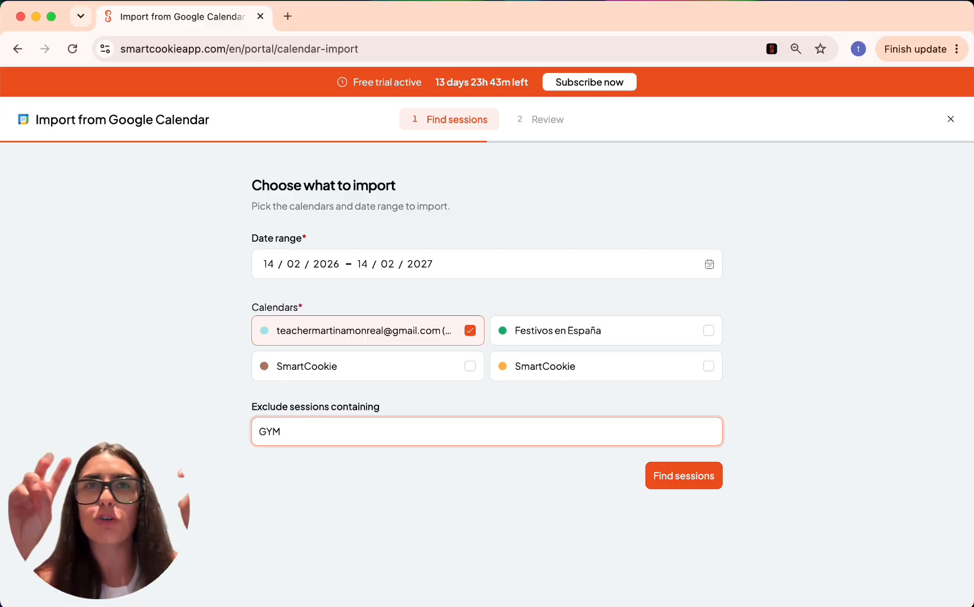
{"action": "key", "text": "Return"}
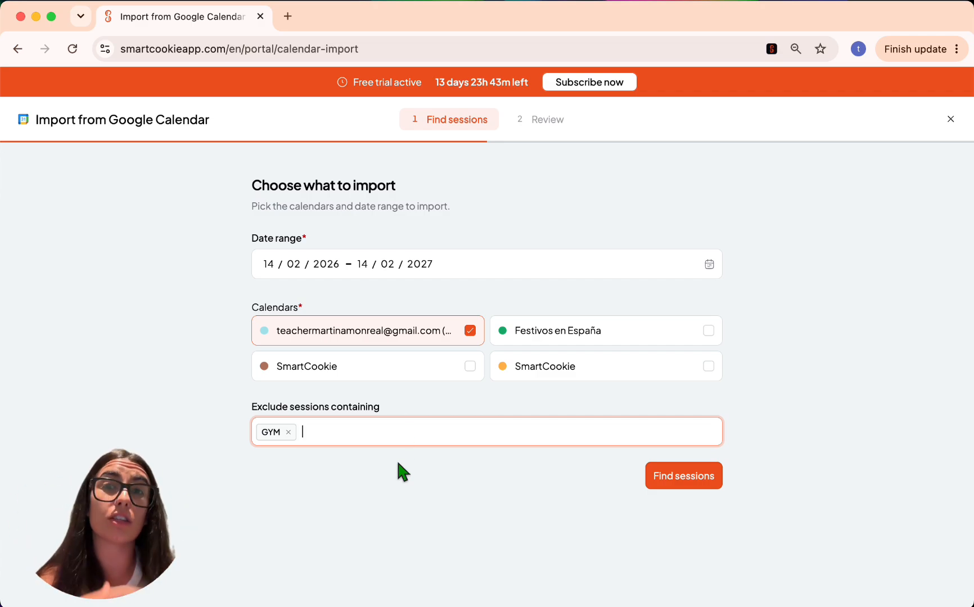
{"action": "left_click", "coordinate": [693, 482]}
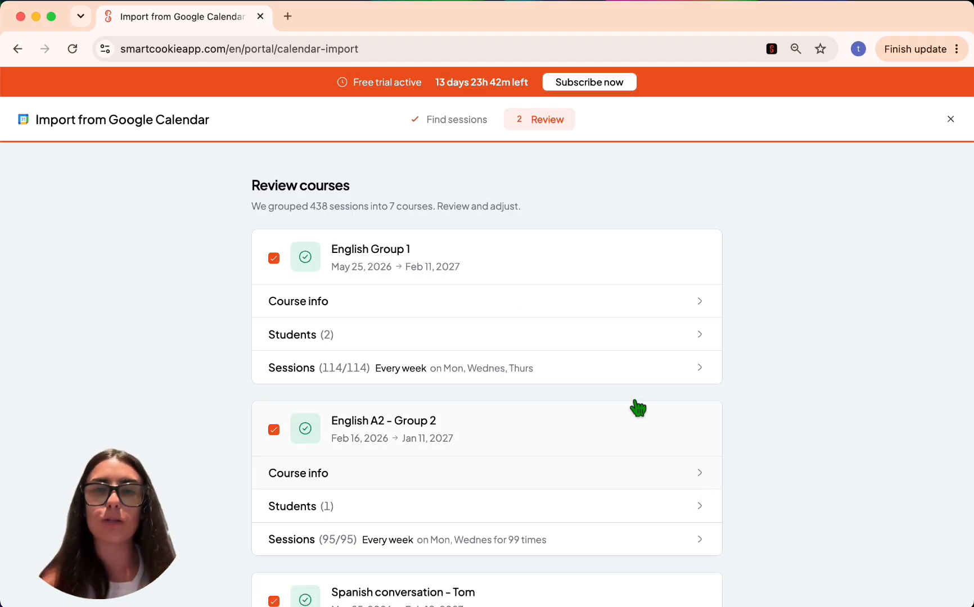
- Expand English Group 1's course info, students and sessions to review them
{"action": "scroll", "coordinate": [522, 307], "scroll_direction": "down", "scroll_amount": 3}
{"action": "scroll", "coordinate": [543, 298], "scroll_direction": "up", "scroll_amount": 3}
{"action": "left_click", "coordinate": [519, 310]}
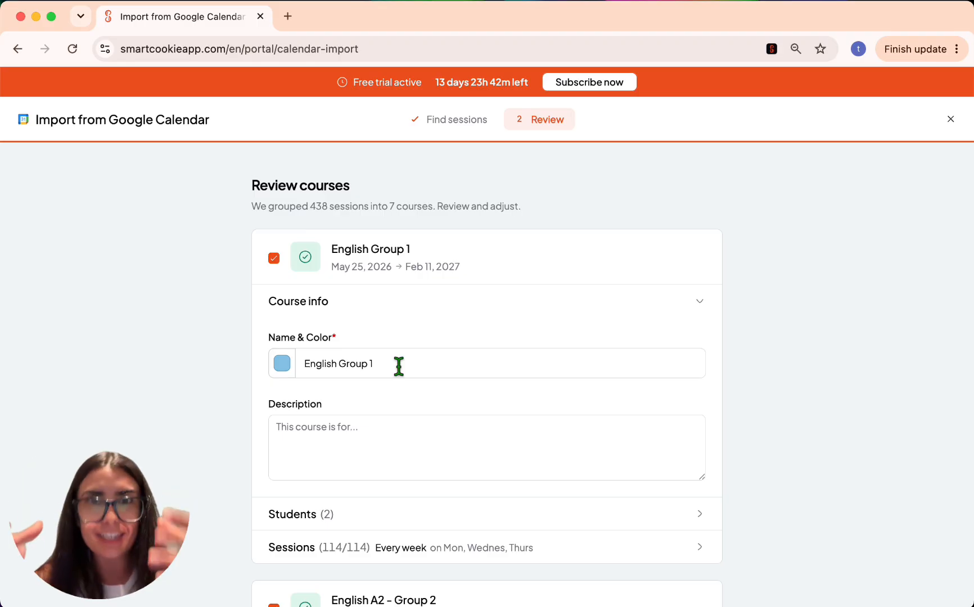
{"action": "scroll", "coordinate": [398, 366], "scroll_direction": "down", "scroll_amount": 2}
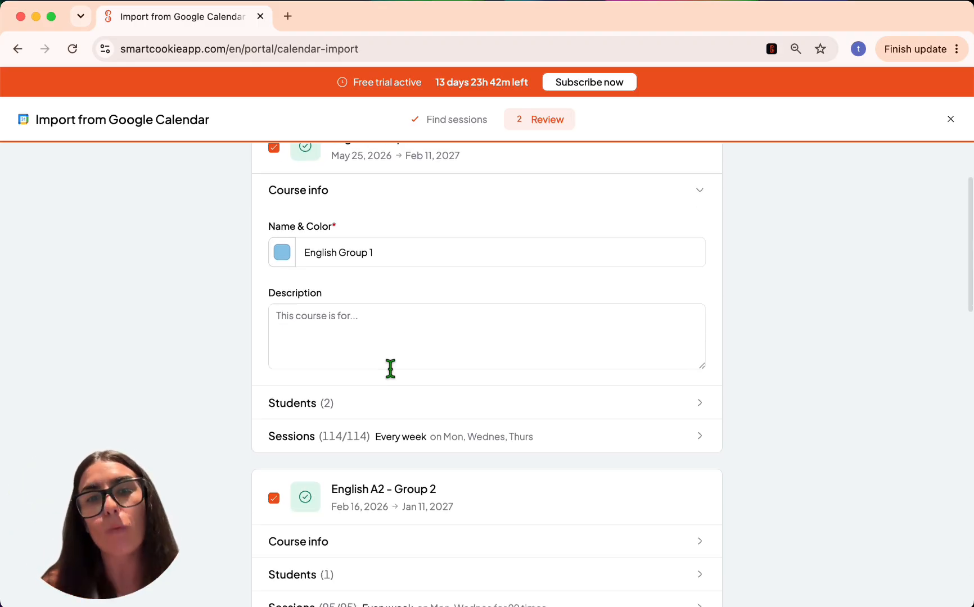
{"action": "left_click", "coordinate": [330, 402]}
{"action": "scroll", "coordinate": [331, 406], "scroll_direction": "down", "scroll_amount": 3}
{"action": "left_click", "coordinate": [359, 430]}
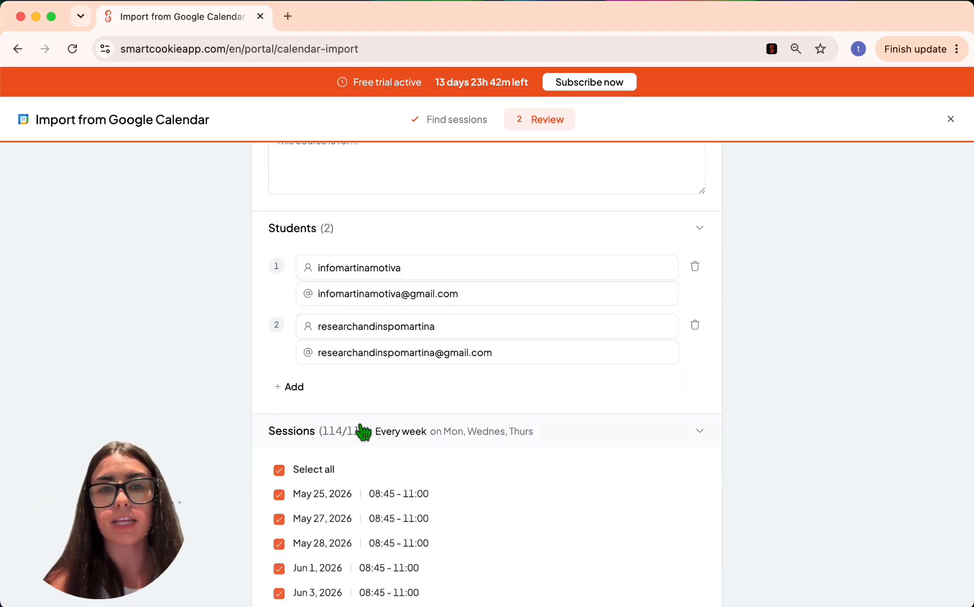
- Leave the Dentist course out and confirm importing the remaining courses
{"action": "scroll", "coordinate": [364, 433], "scroll_direction": "up", "scroll_amount": 5}
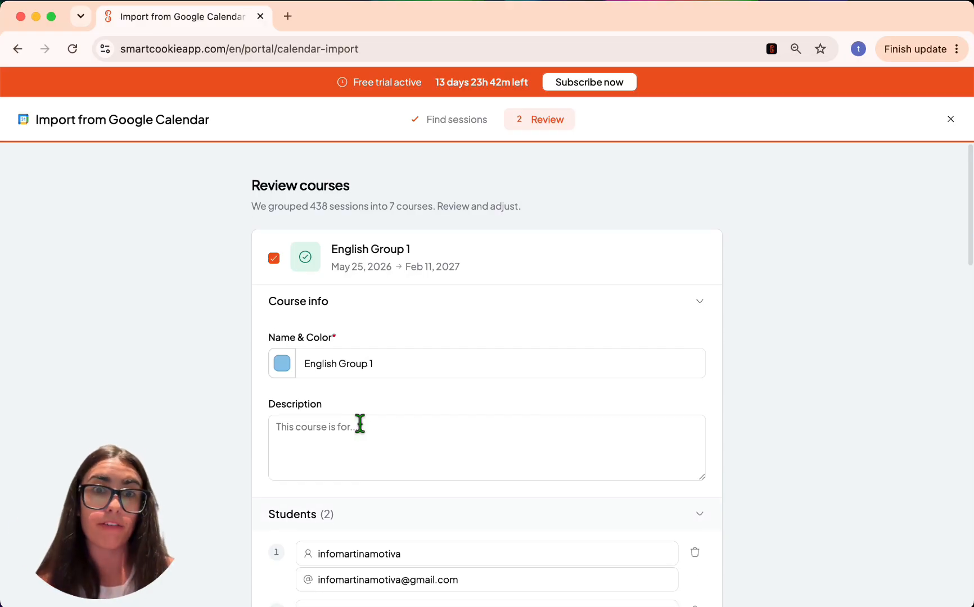
{"action": "scroll", "coordinate": [360, 425], "scroll_direction": "down", "scroll_amount": 15}
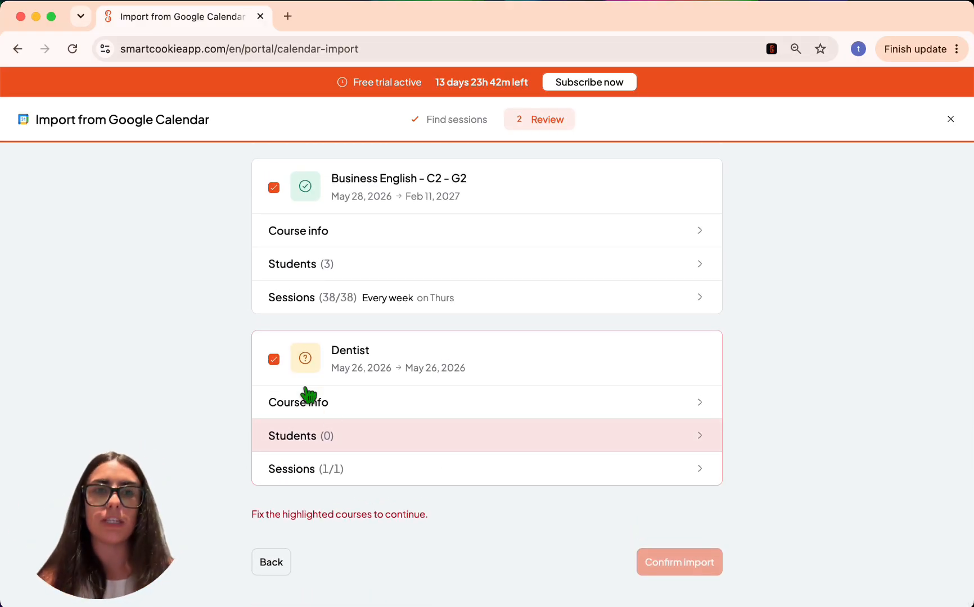
{"action": "left_click", "coordinate": [274, 360]}
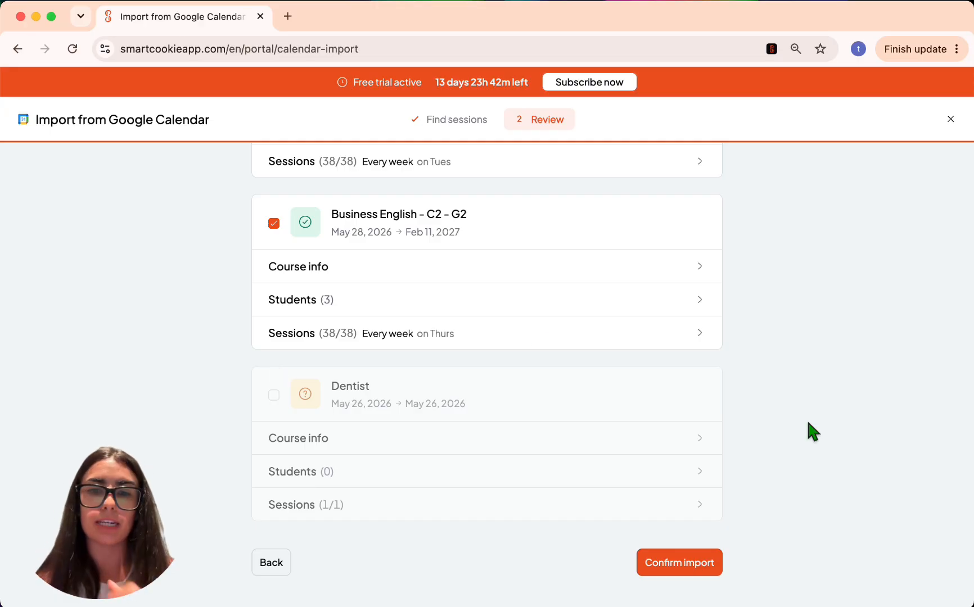
{"action": "left_click", "coordinate": [705, 568]}
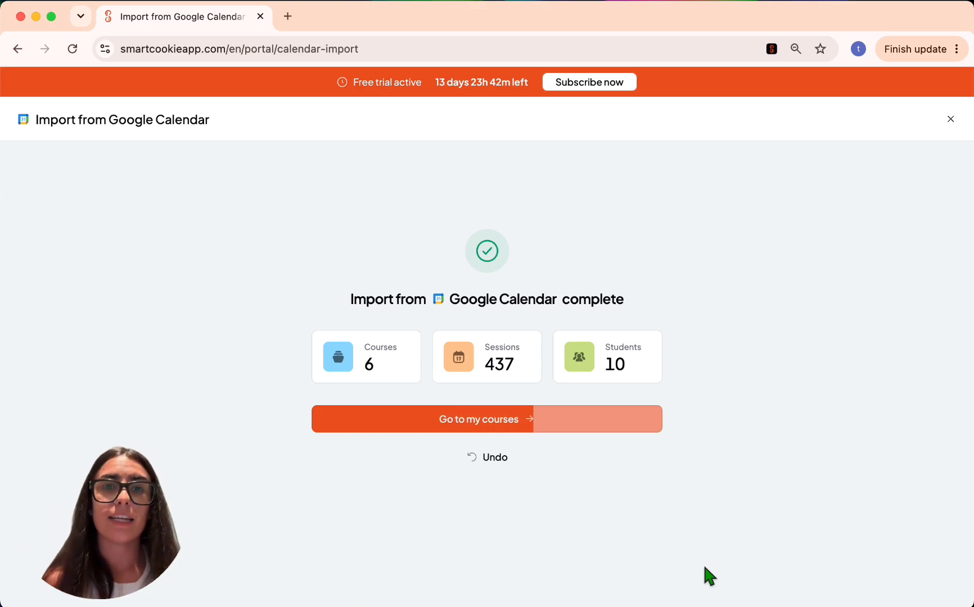
- Go from the import summary to the Courses list and start a new course
{"action": "left_click", "coordinate": [429, 420]}
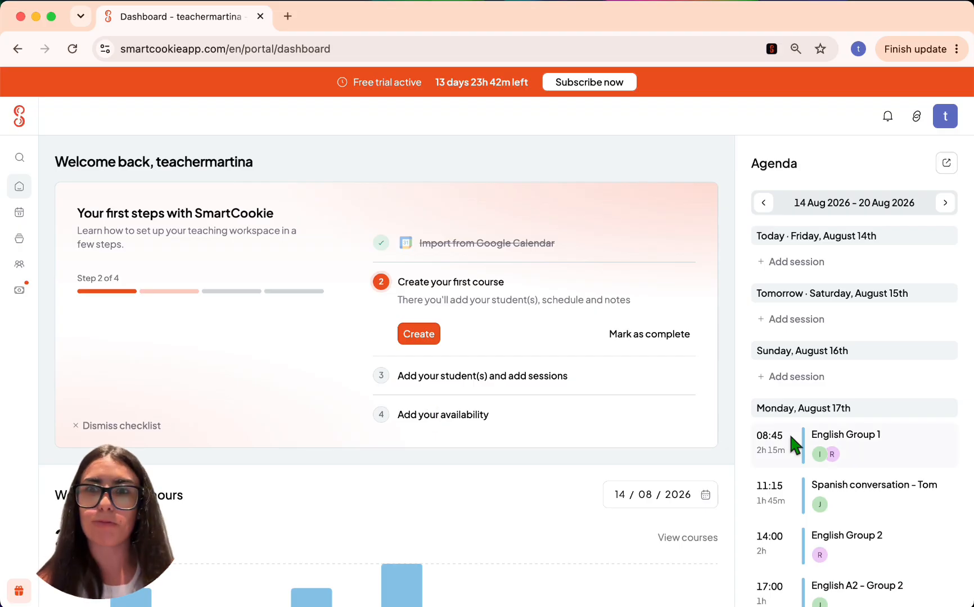
{"action": "scroll", "coordinate": [788, 431], "scroll_direction": "down", "scroll_amount": 8}
{"action": "scroll", "coordinate": [788, 431], "scroll_direction": "up", "scroll_amount": 10}
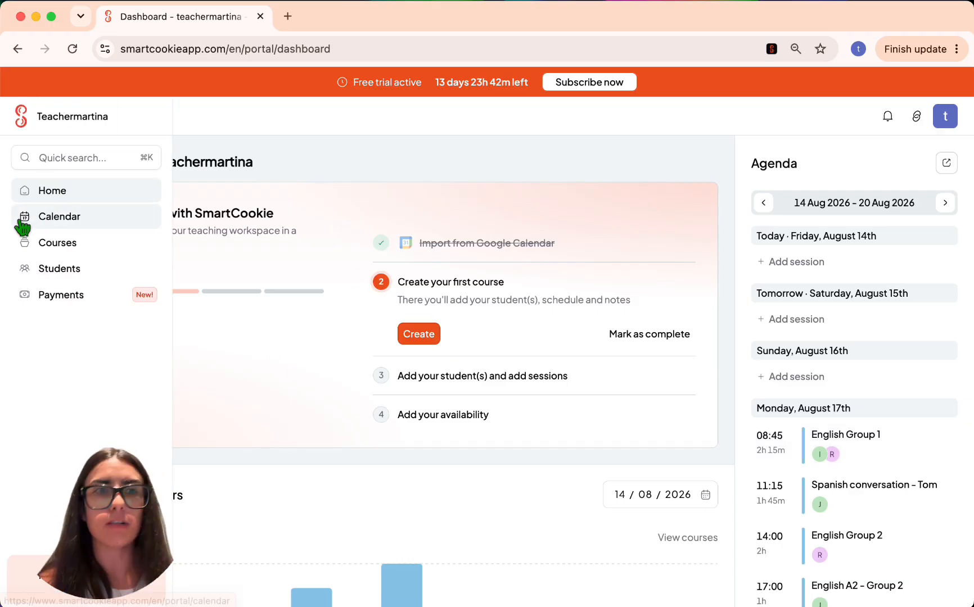
{"action": "left_click", "coordinate": [49, 245]}
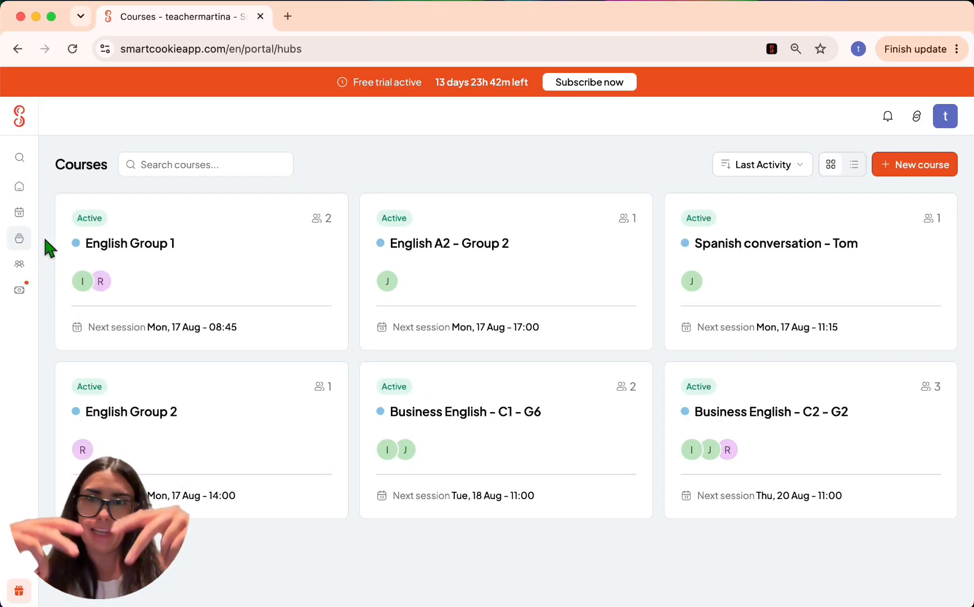
{"action": "left_click", "coordinate": [902, 175]}
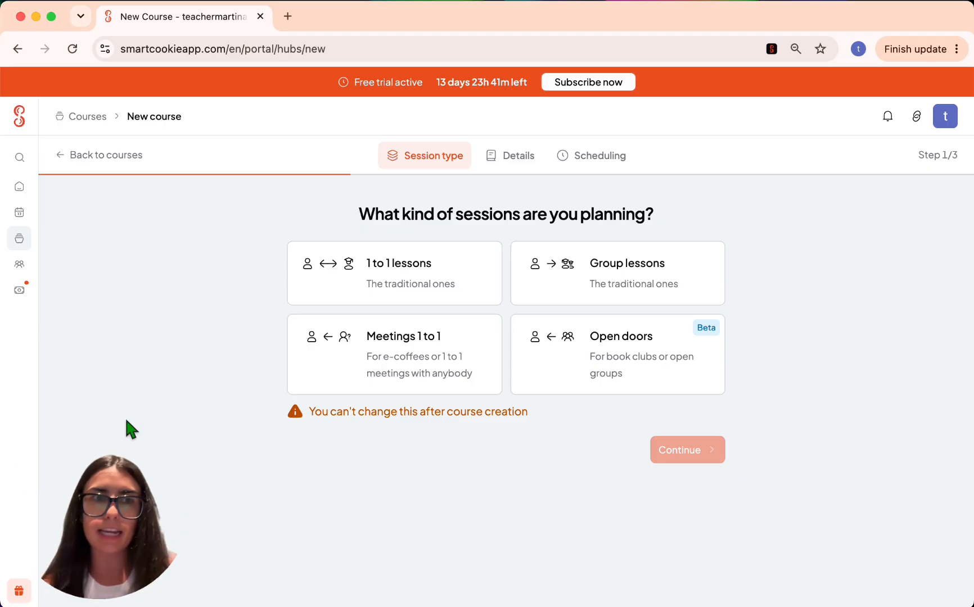
{"action": "left_click", "coordinate": [63, 192]}
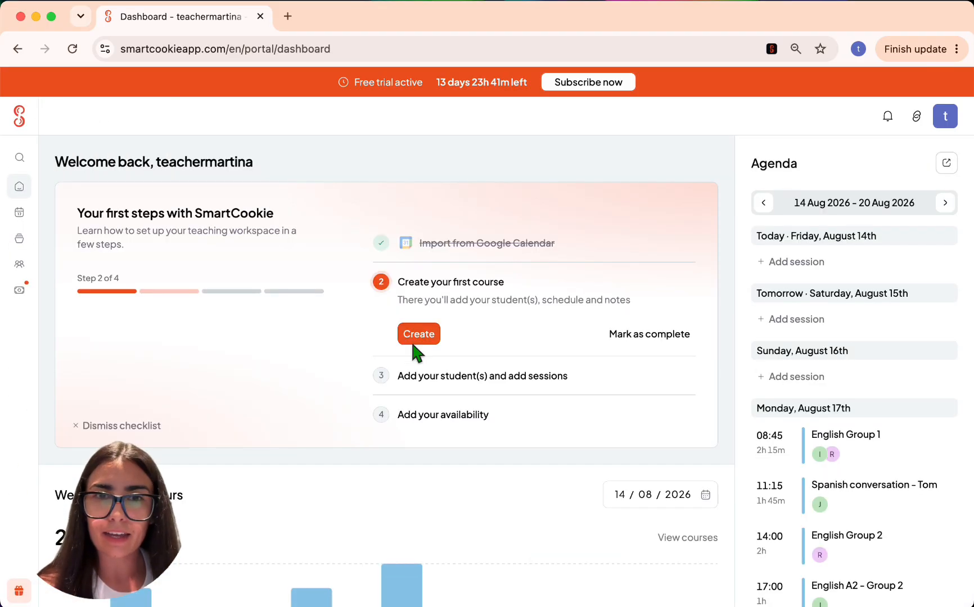
{"action": "left_click", "coordinate": [417, 334]}
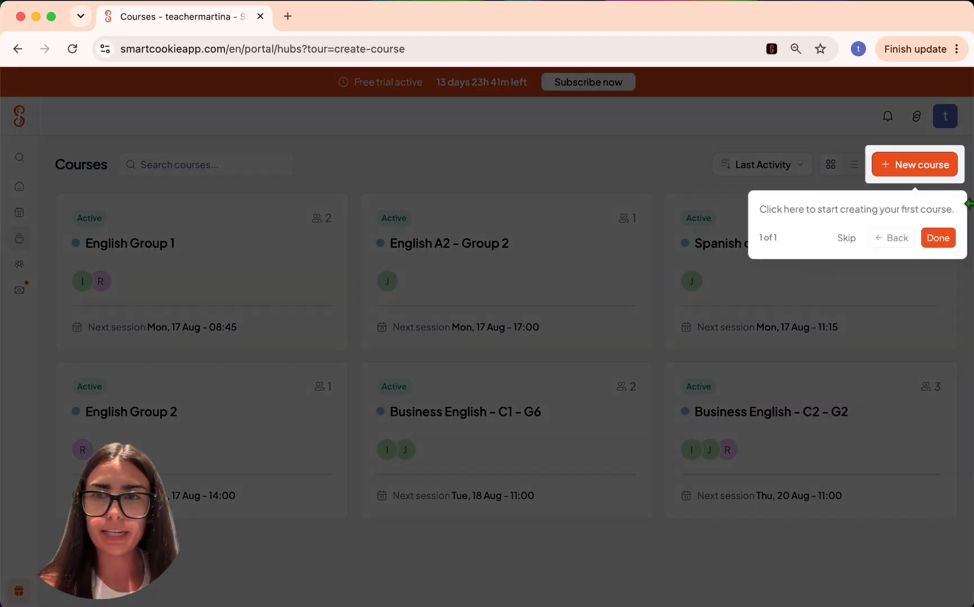
{"action": "left_click", "coordinate": [933, 239]}
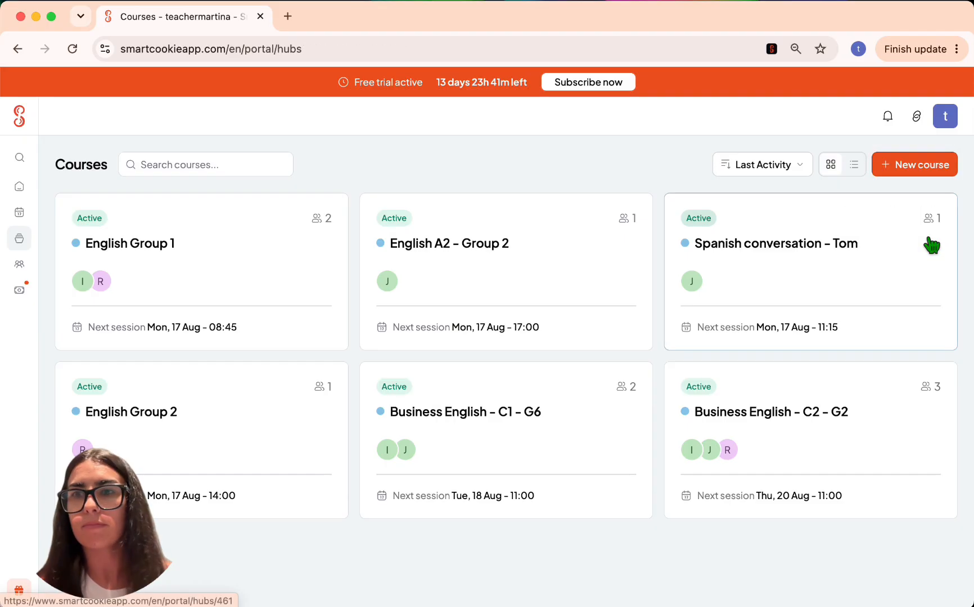
{"action": "left_click", "coordinate": [890, 170]}
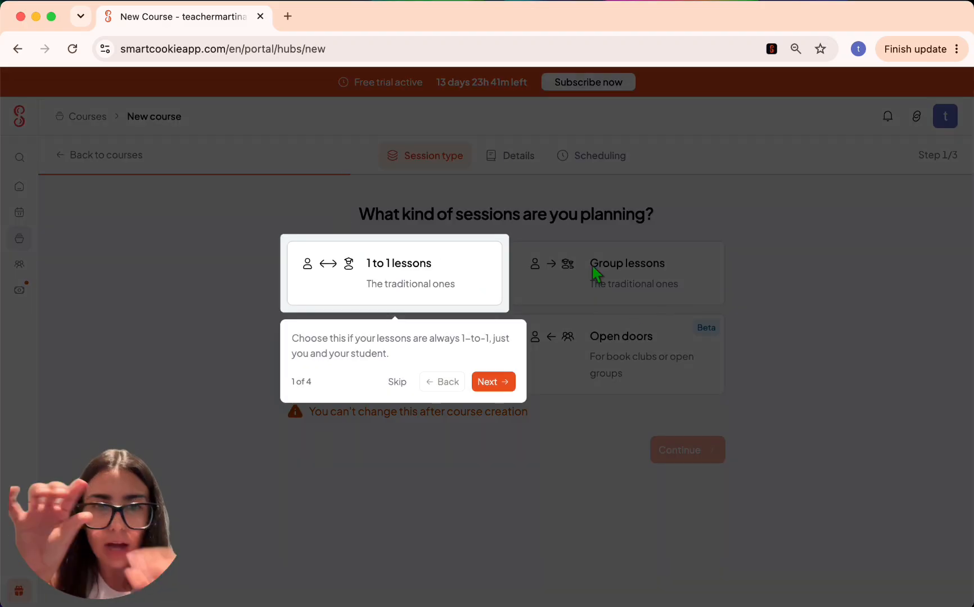
{"action": "left_click", "coordinate": [398, 383]}
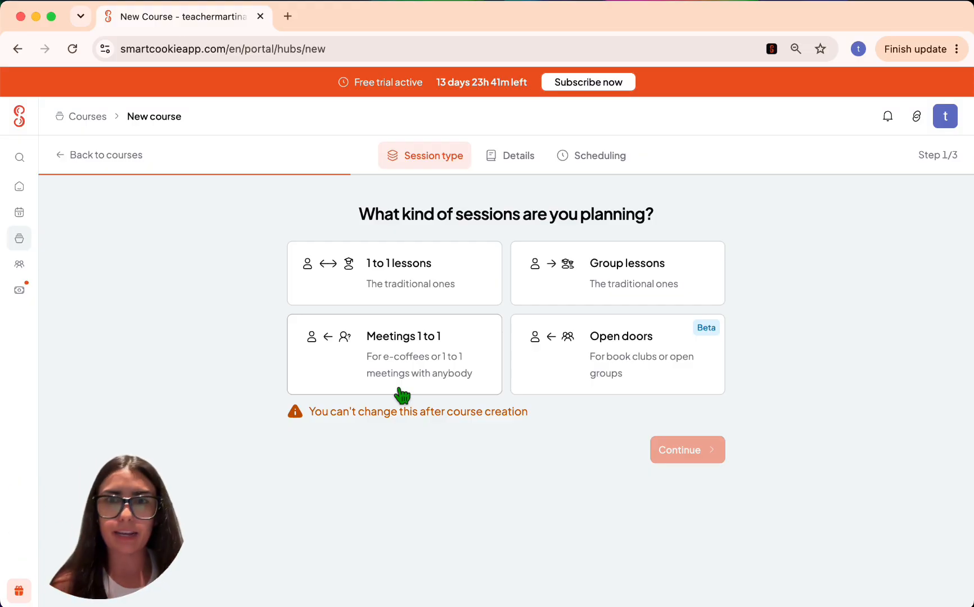
- Try Group lessons and Meetings 1 to 1, then settle on 1 to 1 lessons
{"action": "left_click", "coordinate": [377, 276]}
{"action": "left_click", "coordinate": [598, 267]}
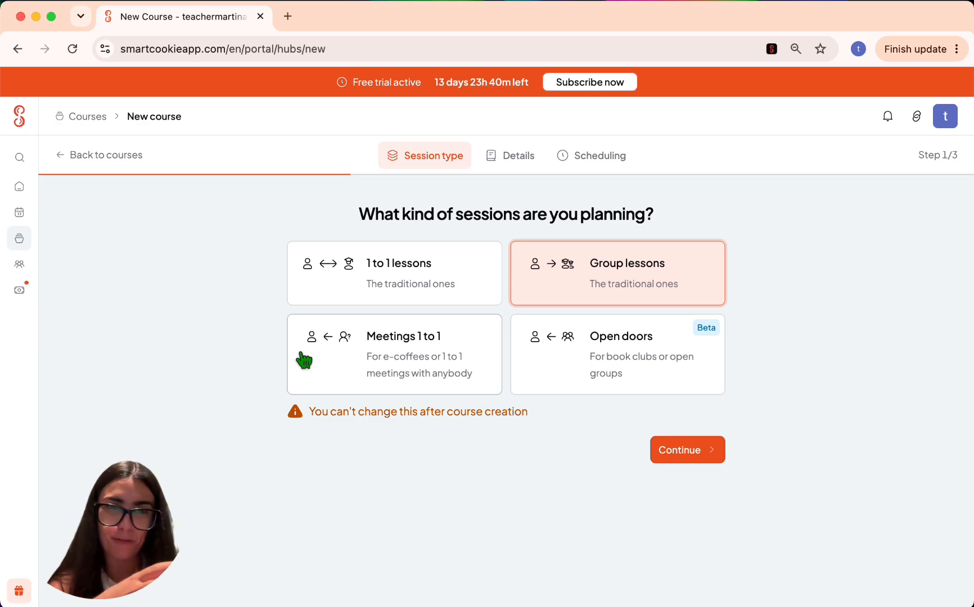
{"action": "left_click", "coordinate": [353, 336]}
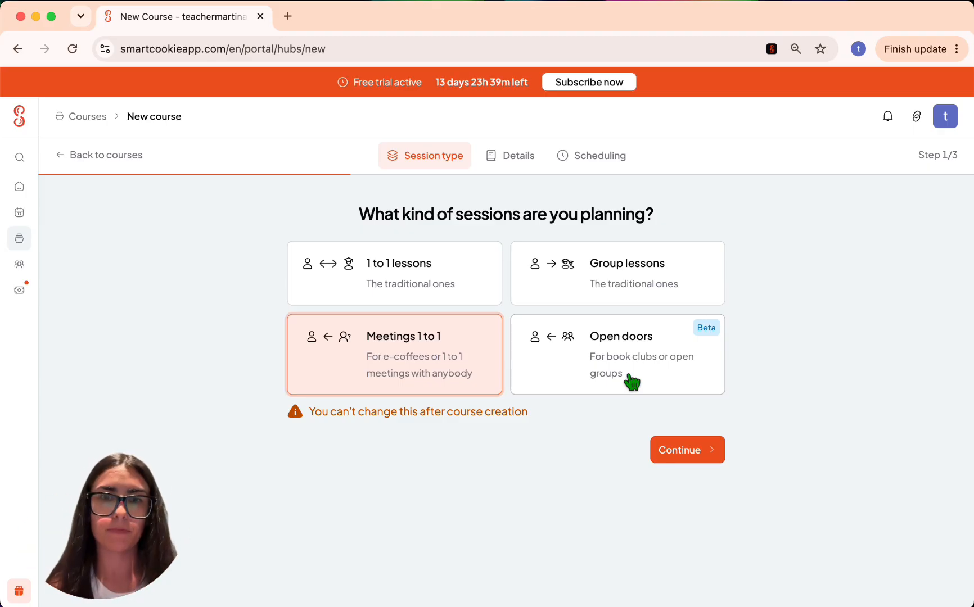
{"action": "left_click", "coordinate": [478, 286]}
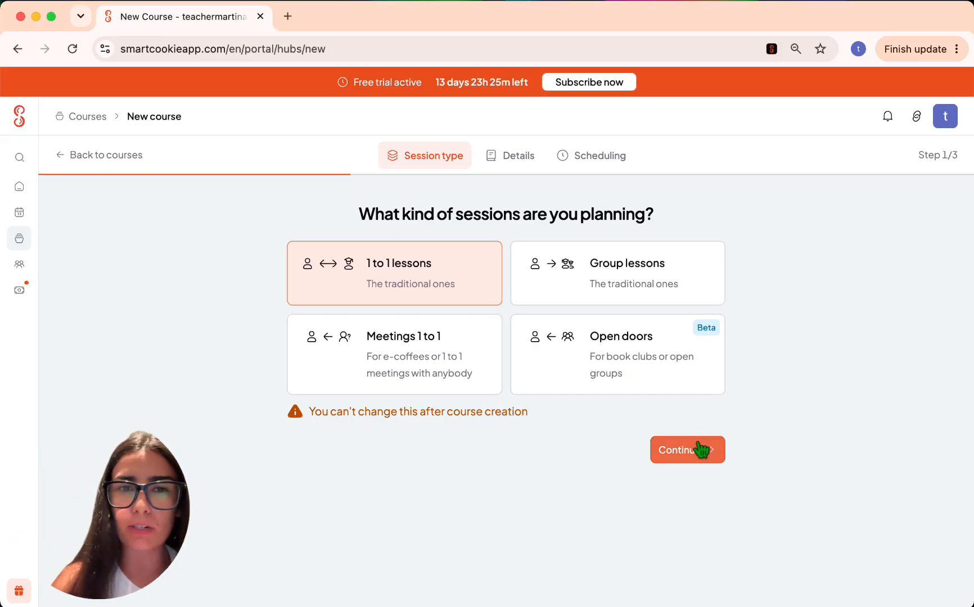
- Name the course Tutorial Martina 2026 and make its colour green
{"action": "left_click", "coordinate": [661, 450]}
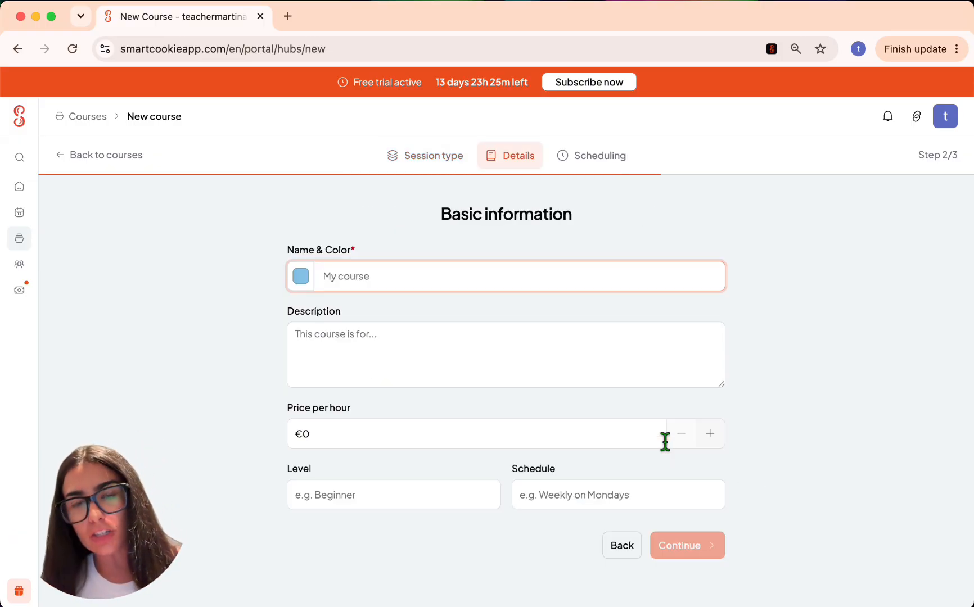
{"action": "type", "text": "T"}
{"action": "key", "text": "Down"}
{"action": "key", "text": "Return"}
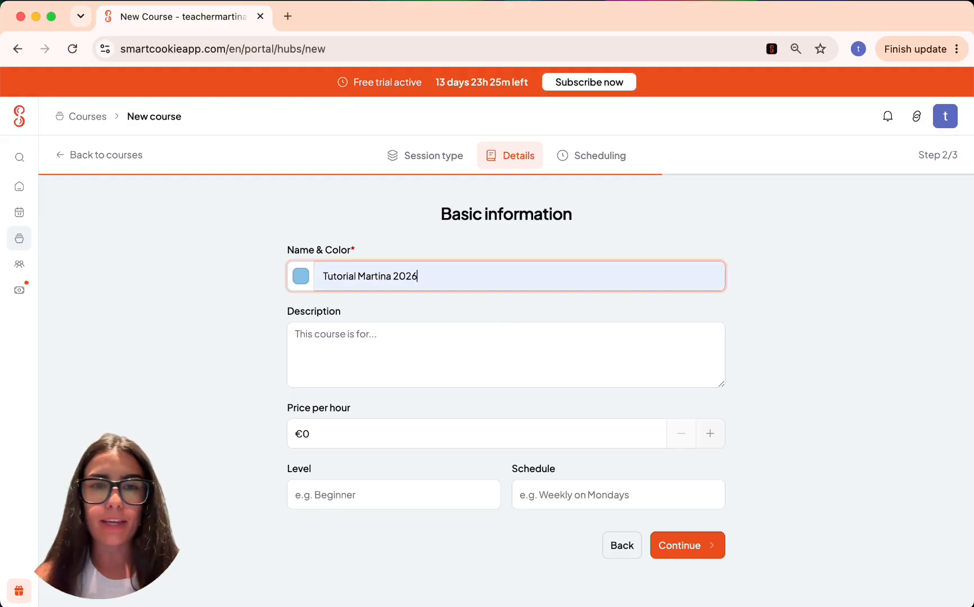
{"action": "left_click", "coordinate": [301, 276]}
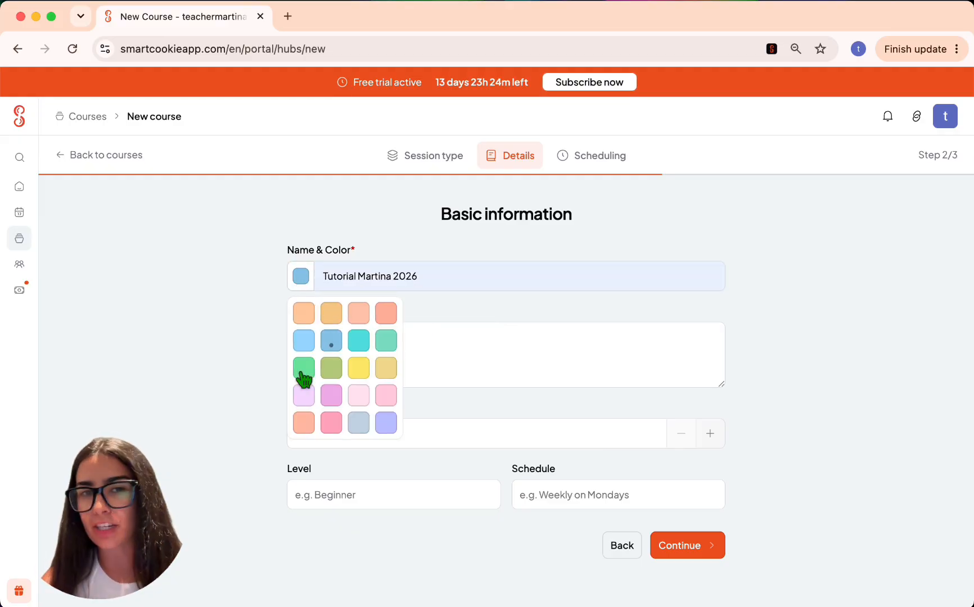
{"action": "left_click", "coordinate": [302, 372]}
- Add a short description, set the price to €1 per hour, and continue to Scheduling
{"action": "left_click", "coordinate": [437, 350]}
{"action": "type", "text": "De"}
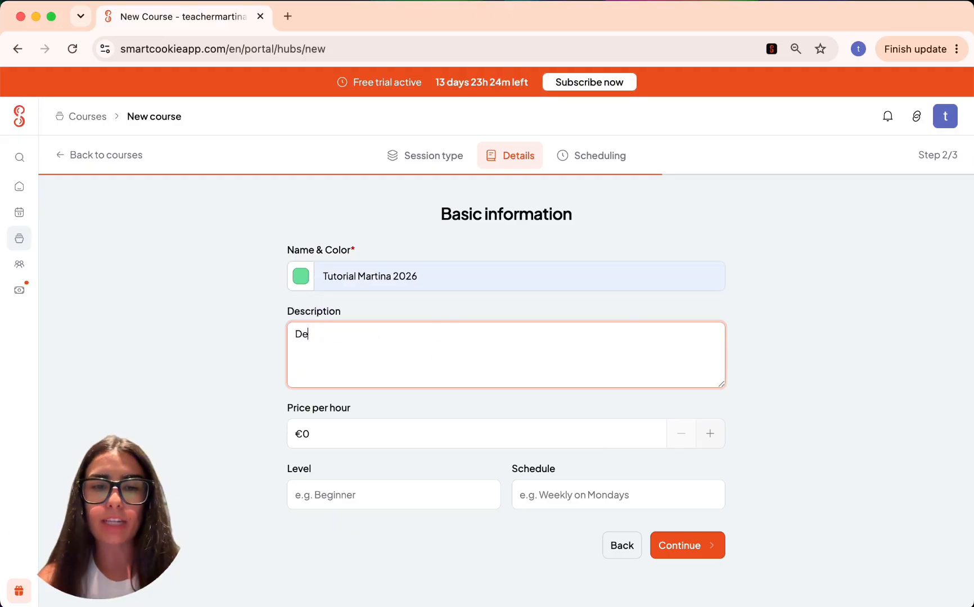
{"action": "type", "text": "script."}
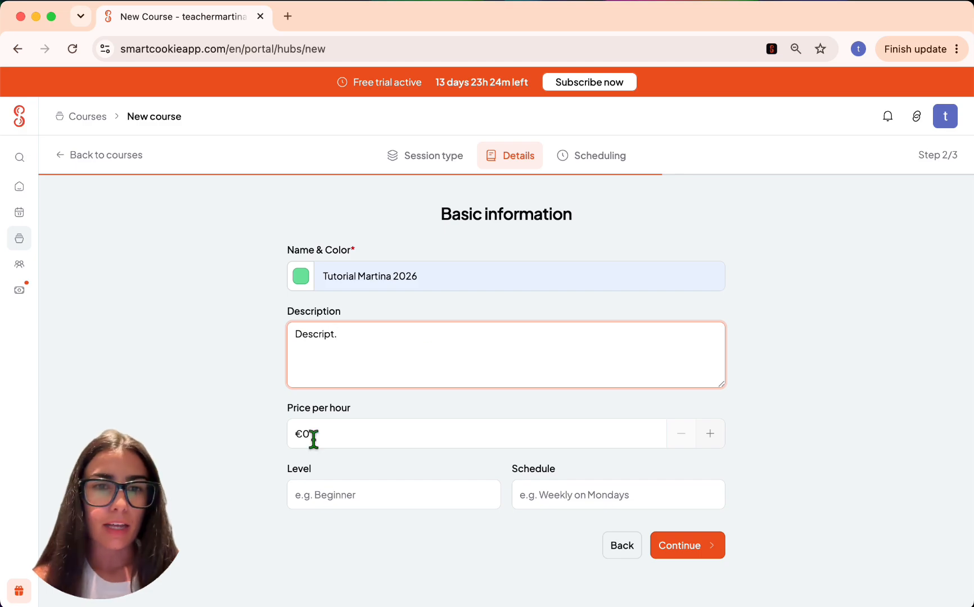
{"action": "left_click", "coordinate": [325, 437]}
{"action": "type", "text": "1"}
{"action": "left_click", "coordinate": [330, 494]}
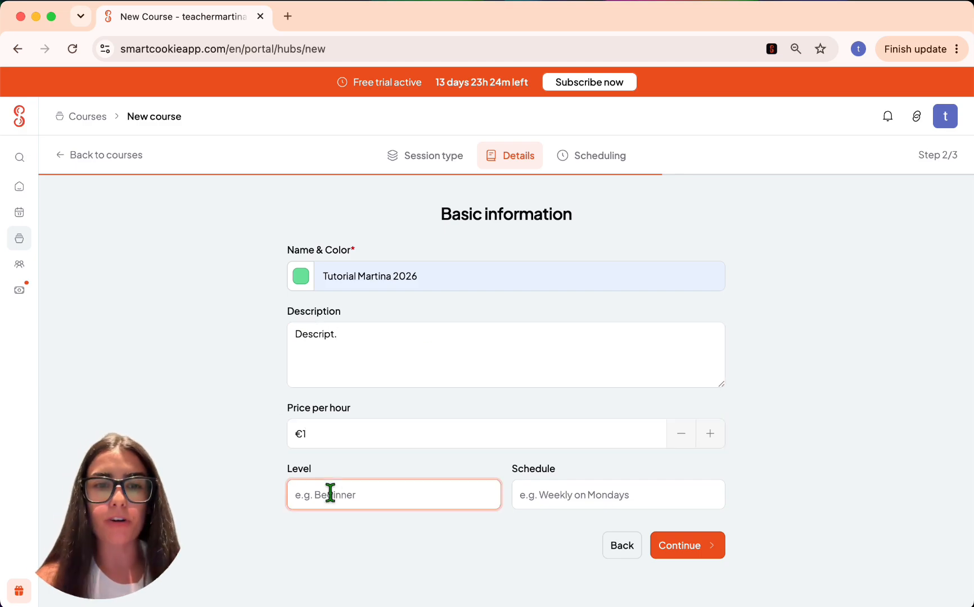
{"action": "left_click", "coordinate": [711, 545]}
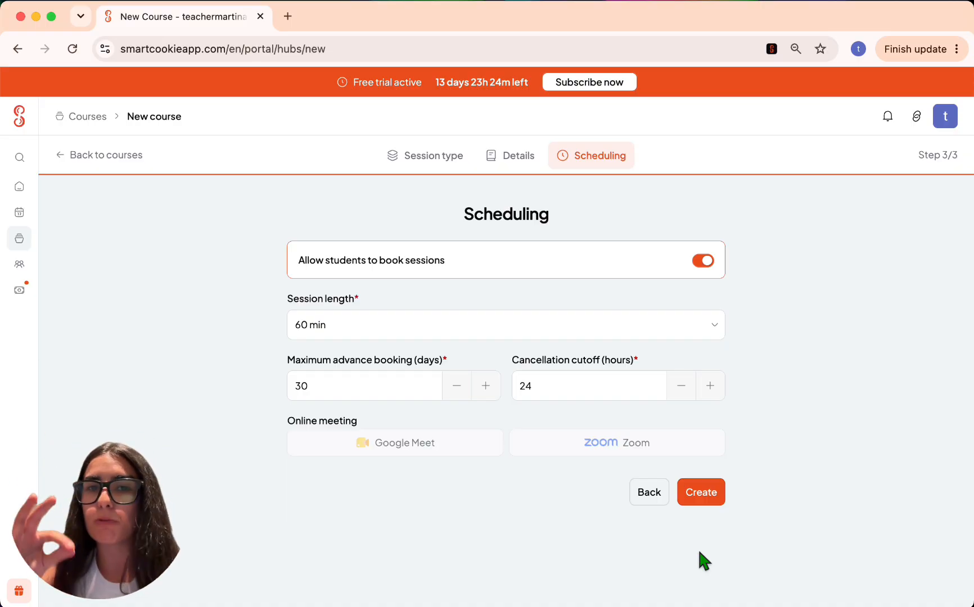
{"action": "left_click", "coordinate": [707, 261]}
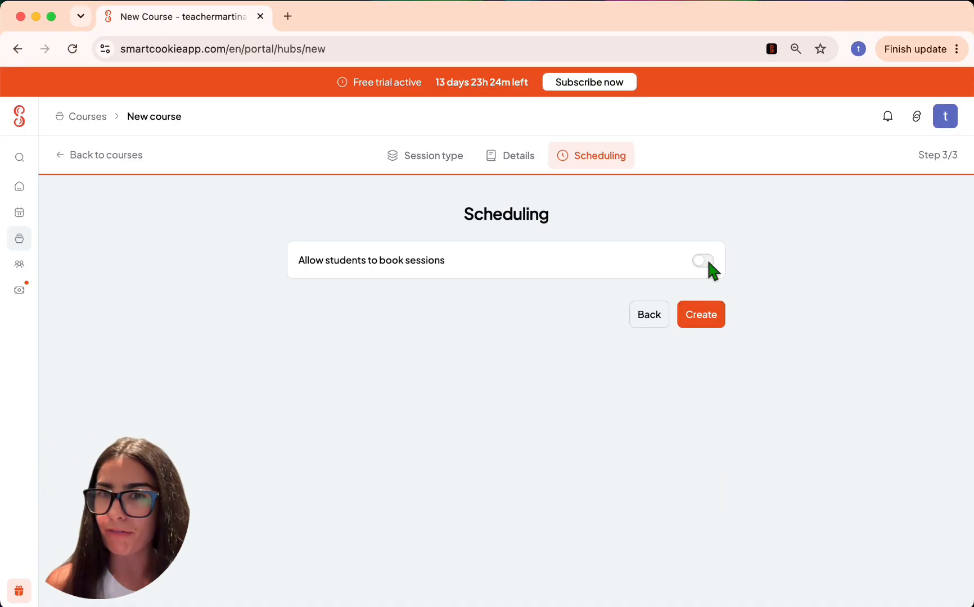
{"action": "left_click", "coordinate": [706, 262]}
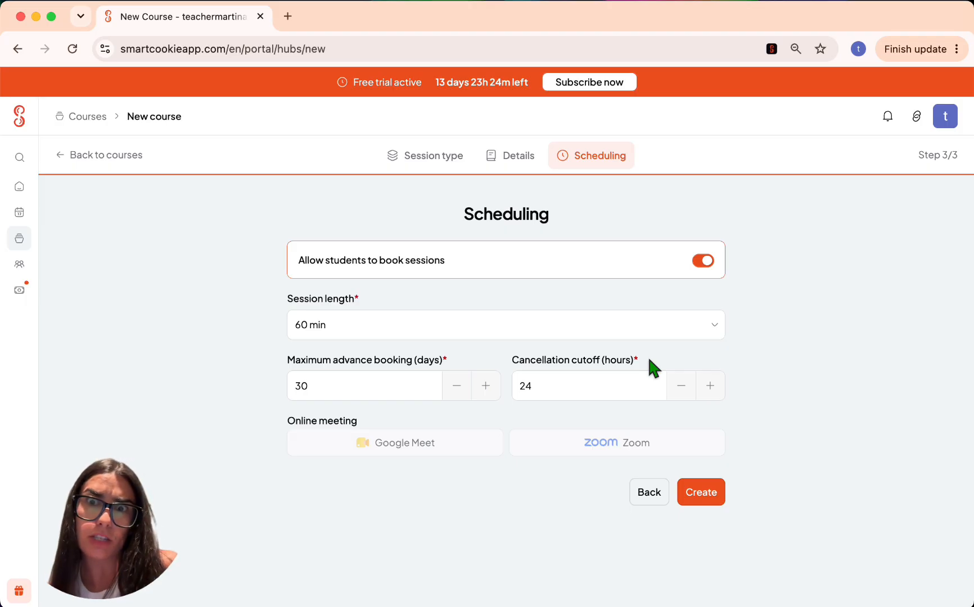
- Create Tutorial Martina 2026, open its page past the tour, and attempt adding a session
{"action": "left_click", "coordinate": [700, 505]}
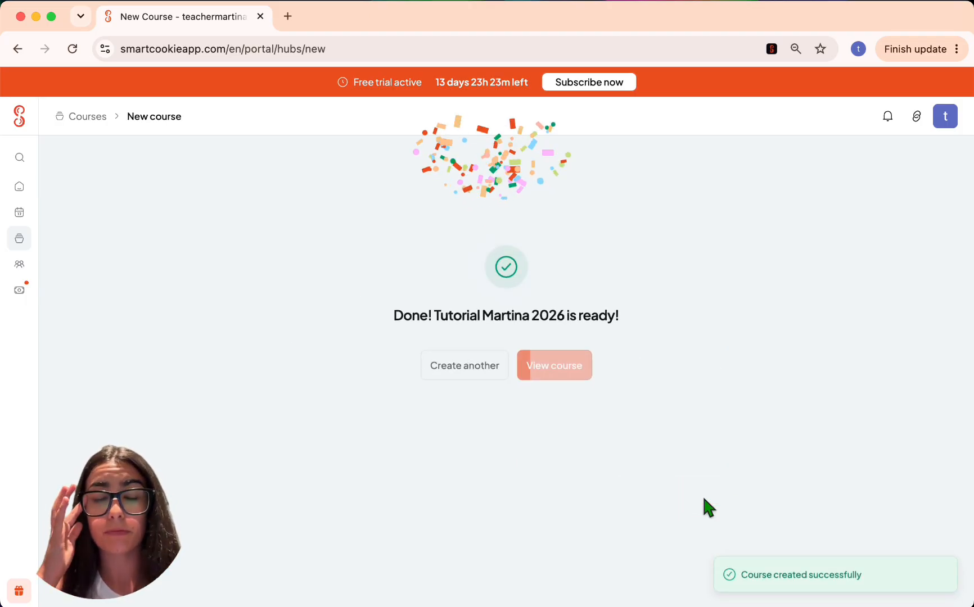
{"action": "left_click", "coordinate": [556, 364]}
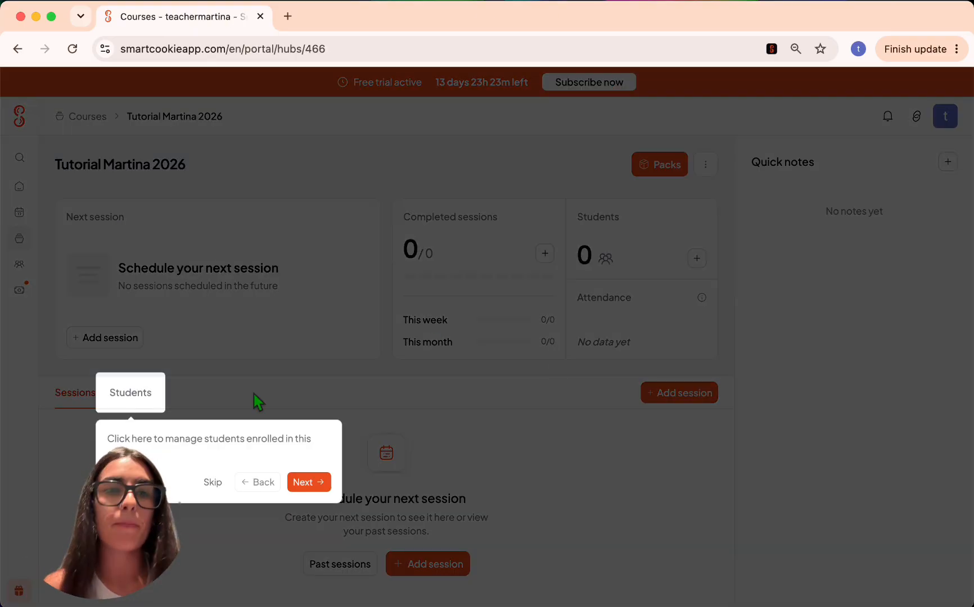
{"action": "left_click", "coordinate": [214, 485]}
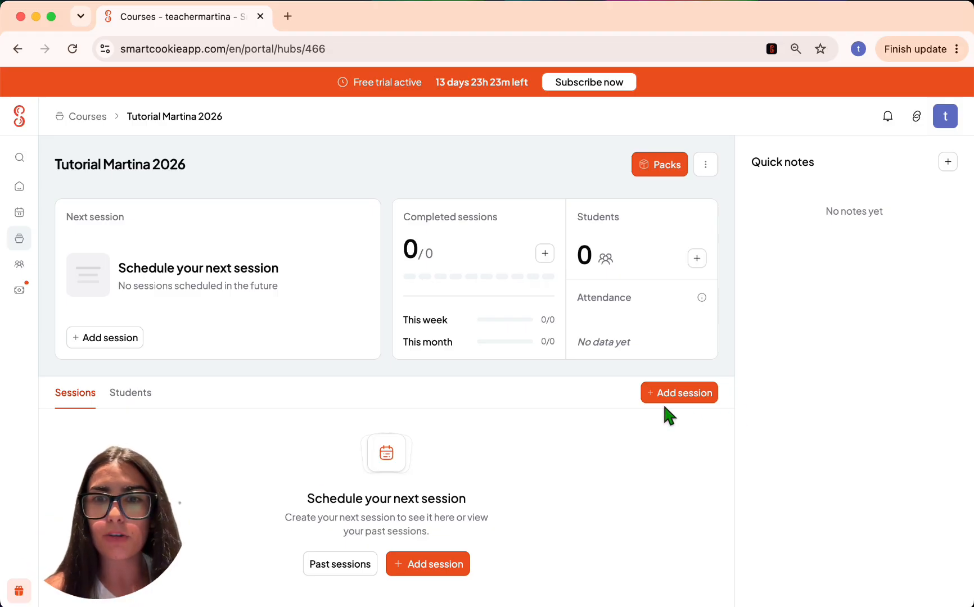
{"action": "left_click", "coordinate": [684, 399]}
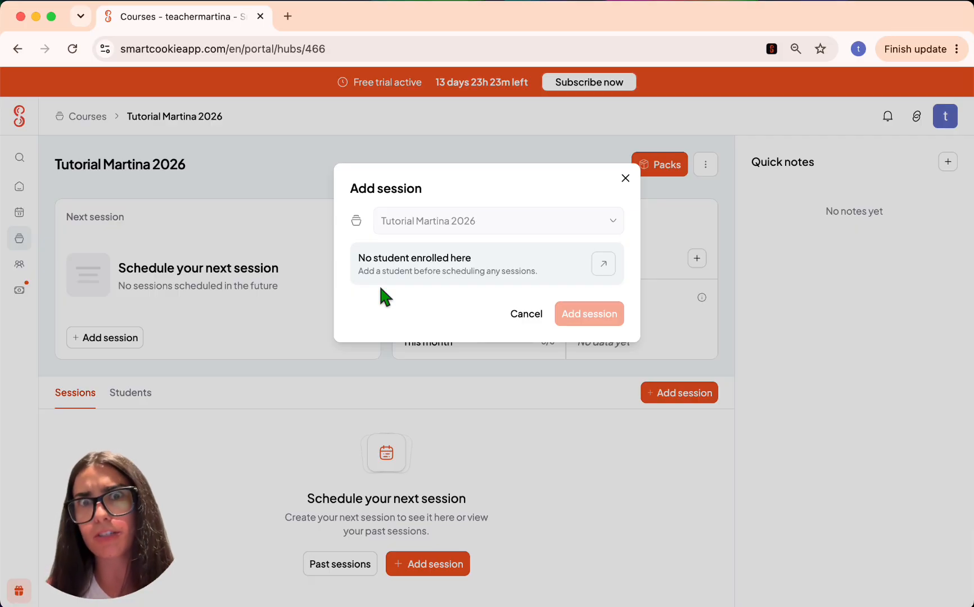
- Dismiss the session dialog and switch to the course's Students list
{"action": "left_click", "coordinate": [625, 178]}
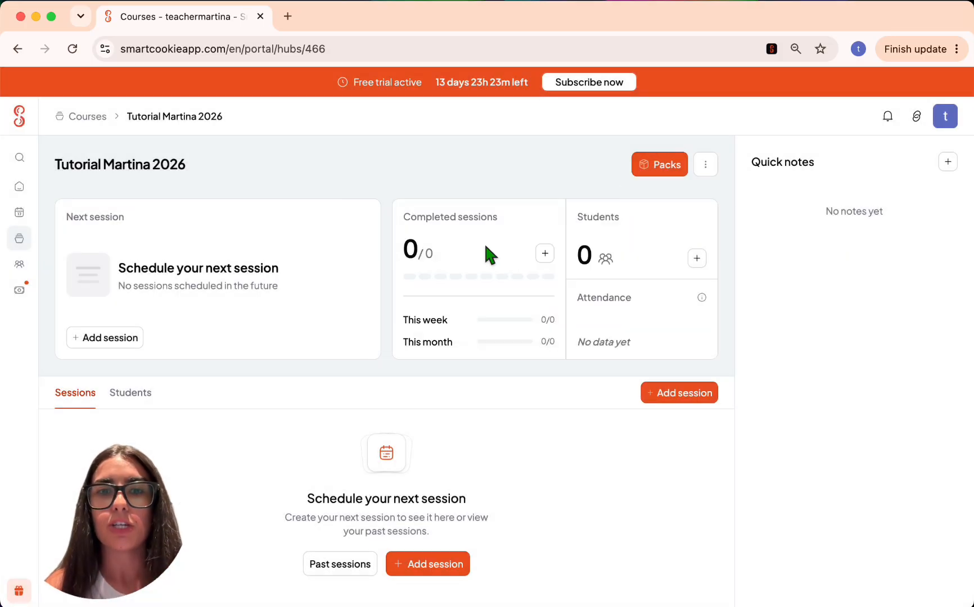
{"action": "scroll", "coordinate": [432, 410], "scroll_direction": "down", "scroll_amount": 2}
{"action": "left_click", "coordinate": [415, 524]}
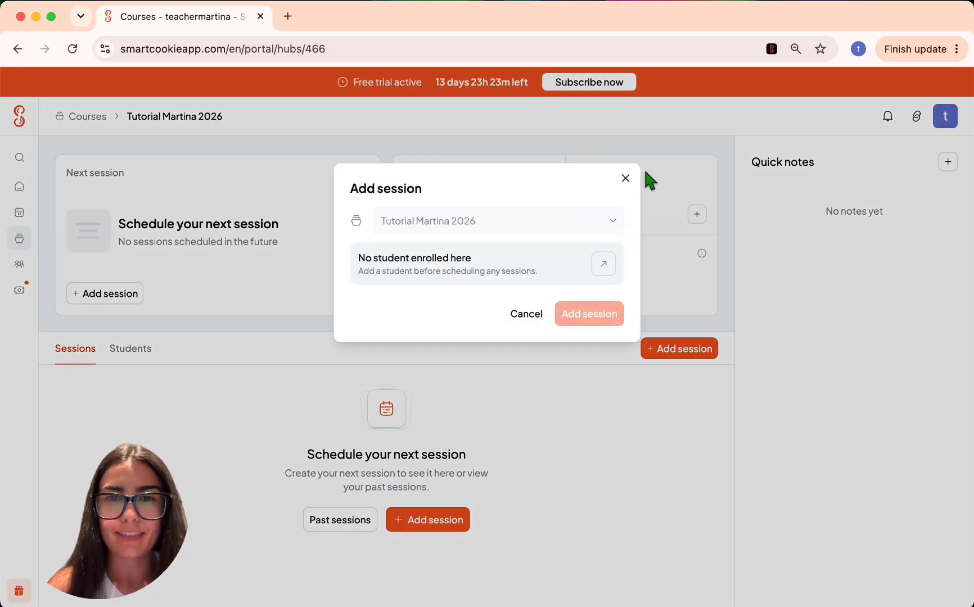
{"action": "left_click", "coordinate": [622, 179]}
{"action": "left_click", "coordinate": [130, 348]}
- Create a new student from scratch with the suggested name and enrol them
{"action": "scroll", "coordinate": [330, 365], "scroll_direction": "down", "scroll_amount": 1}
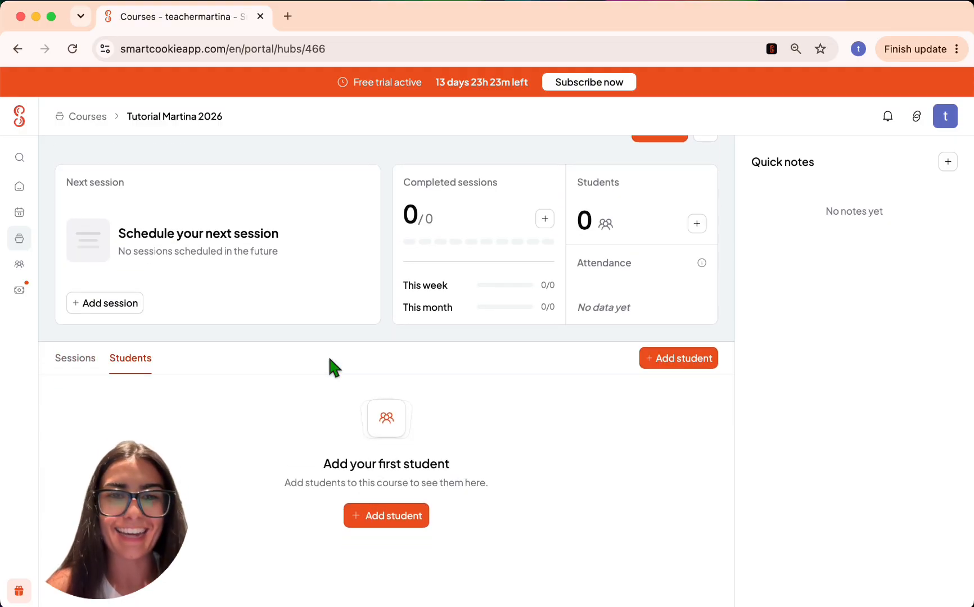
{"action": "left_click", "coordinate": [376, 522]}
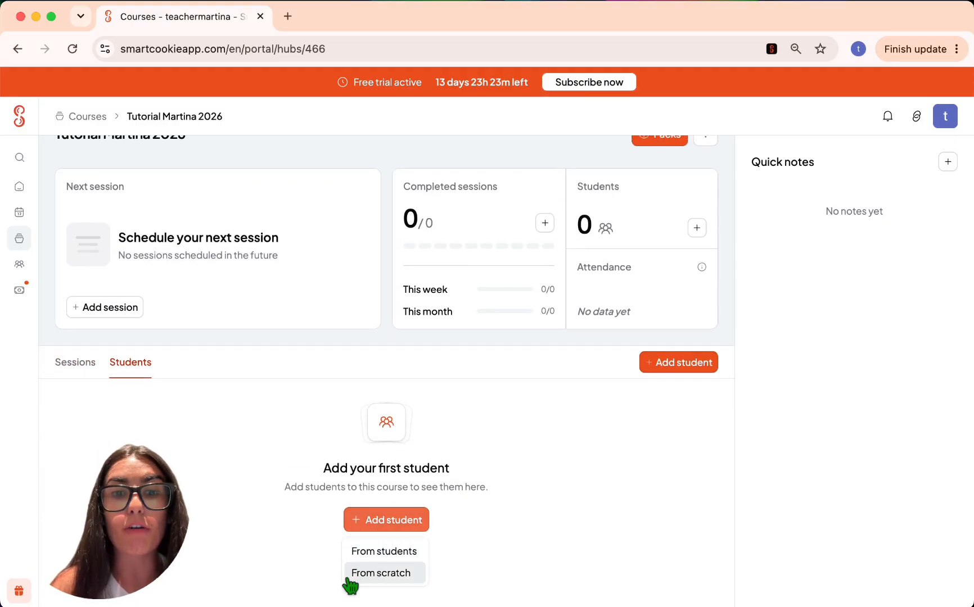
{"action": "left_click", "coordinate": [350, 574]}
{"action": "type", "text": "Marti"}
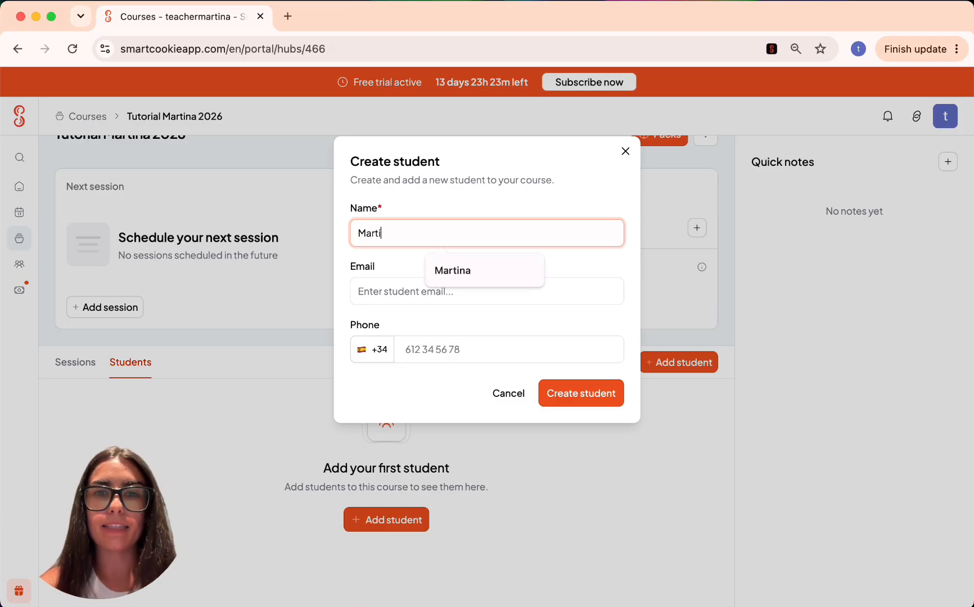
{"action": "key", "text": "Down"}
{"action": "key", "text": "Return"}
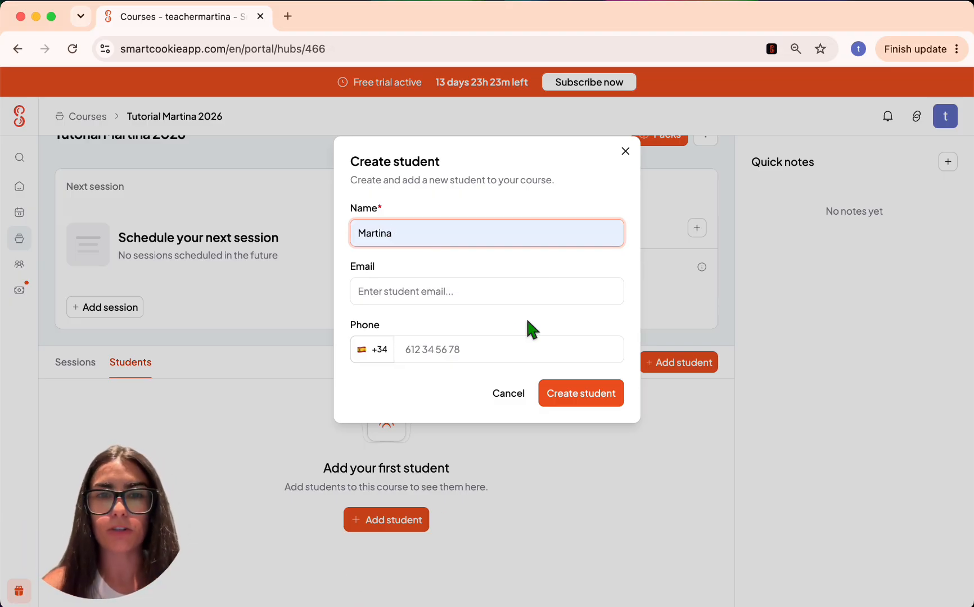
{"action": "left_click", "coordinate": [416, 285]}
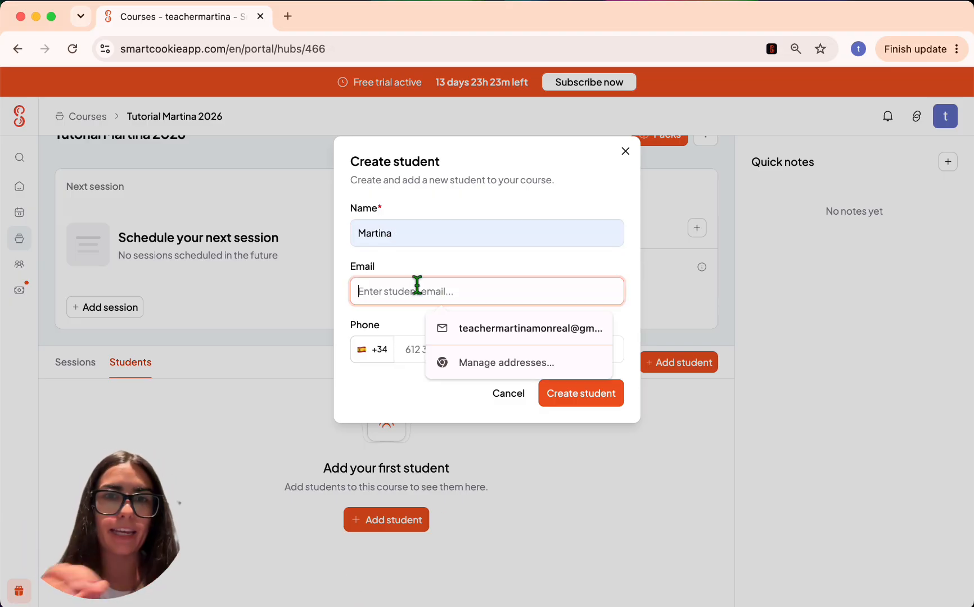
{"action": "left_click", "coordinate": [428, 259]}
{"action": "left_click", "coordinate": [555, 397]}
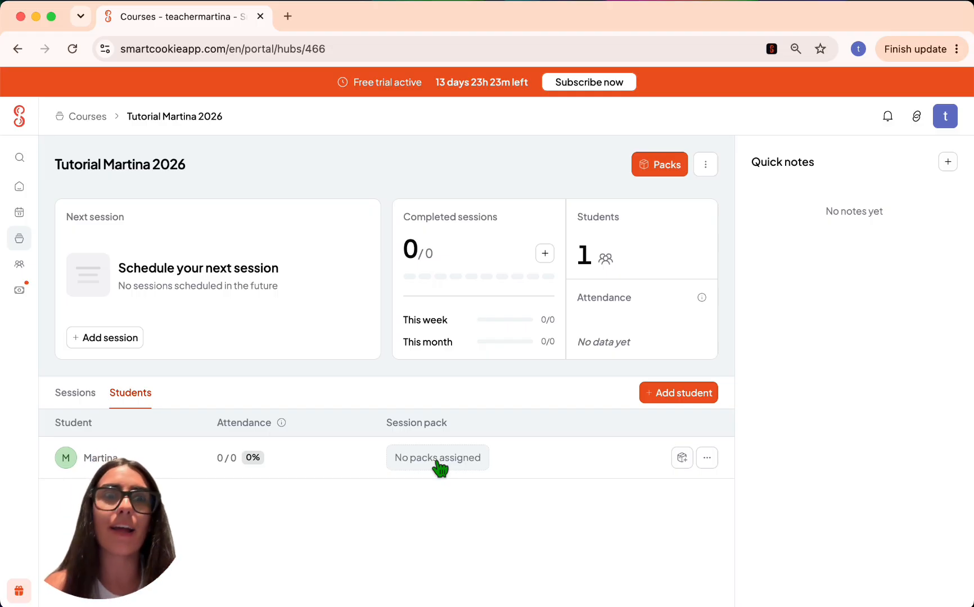
- Add a session on 14/08/2026 starting at 7:00
{"action": "left_click", "coordinate": [75, 394]}
{"action": "left_click", "coordinate": [689, 393]}
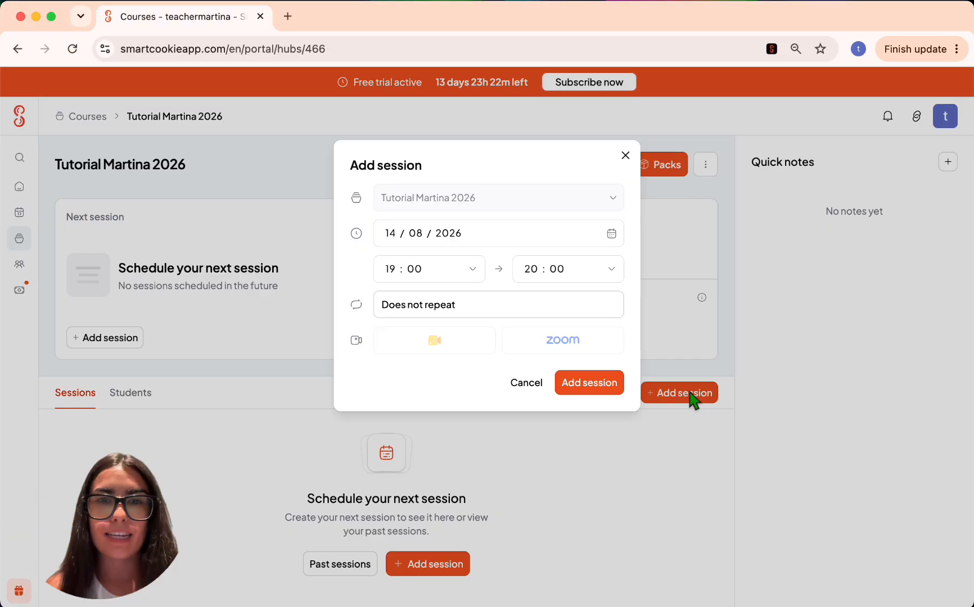
{"action": "left_click", "coordinate": [390, 228]}
{"action": "left_click", "coordinate": [398, 270]}
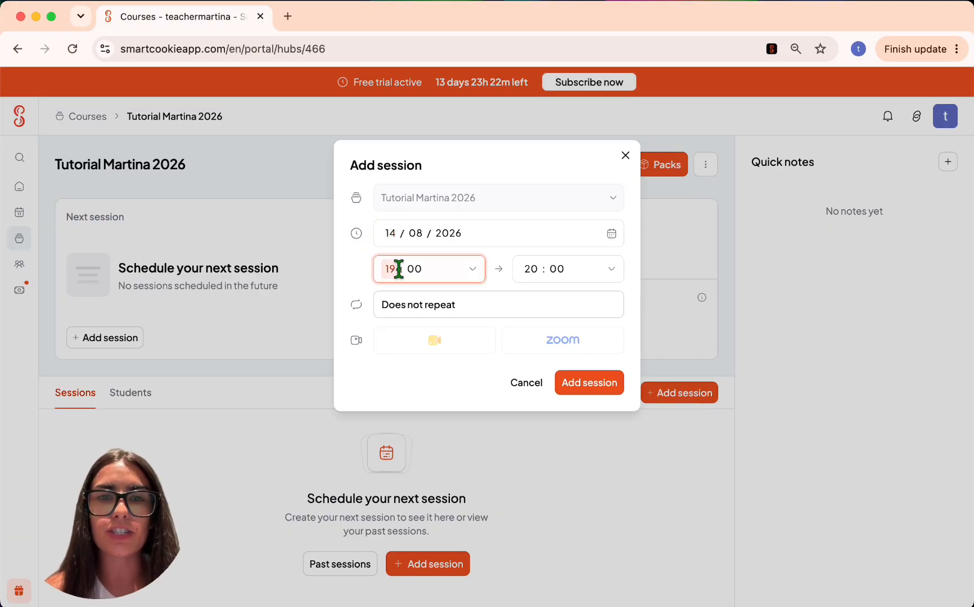
{"action": "type", "text": "7"}
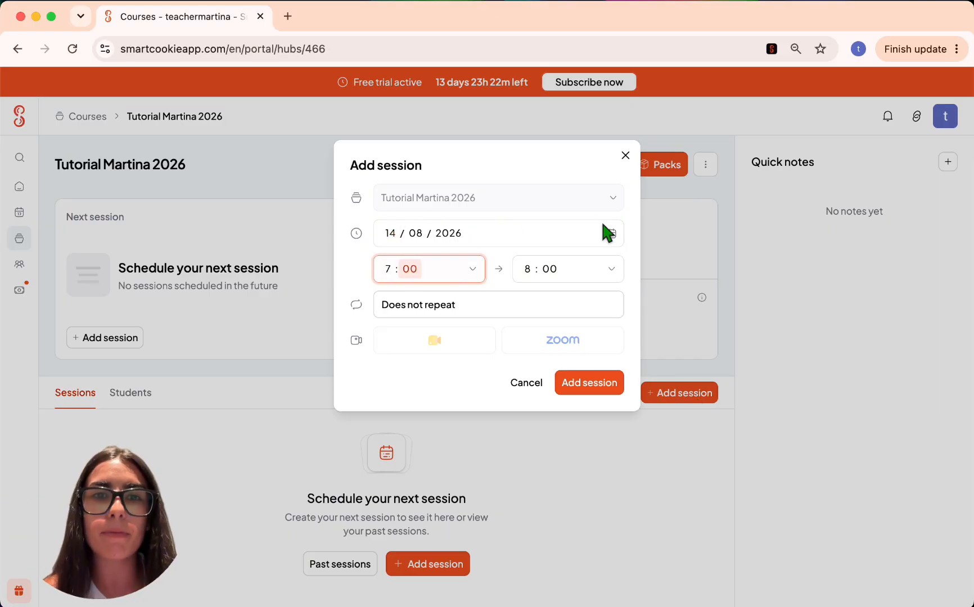
- Repeat it weekly on Monday and Friday, ending after 15 times, and add it
{"action": "left_click", "coordinate": [428, 310]}
{"action": "left_click", "coordinate": [427, 310]}
{"action": "left_click", "coordinate": [410, 250]}
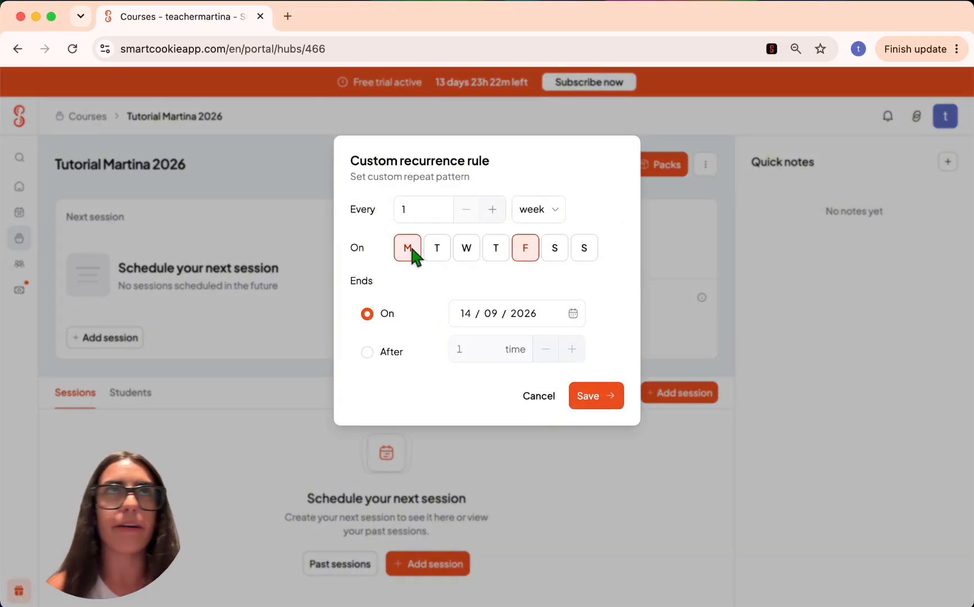
{"action": "left_click", "coordinate": [370, 350]}
{"action": "left_click", "coordinate": [496, 350]}
{"action": "type", "text": "4"}
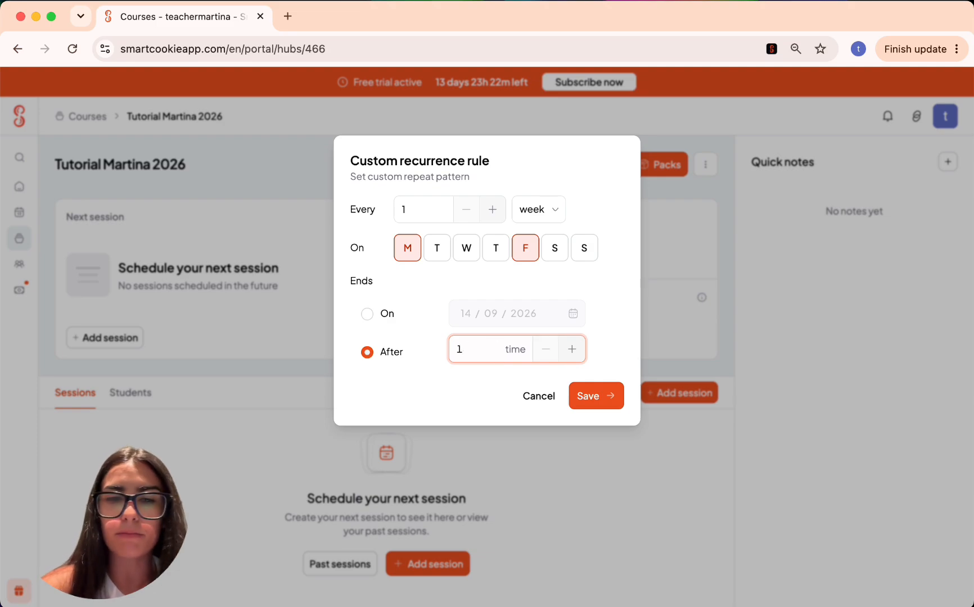
{"action": "left_click", "coordinate": [595, 397]}
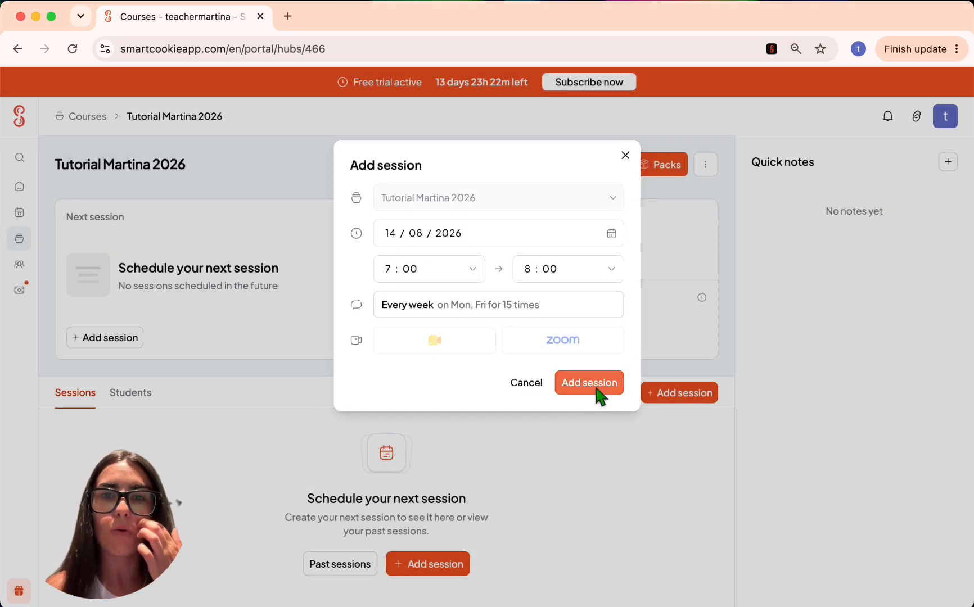
{"action": "left_click", "coordinate": [577, 385]}
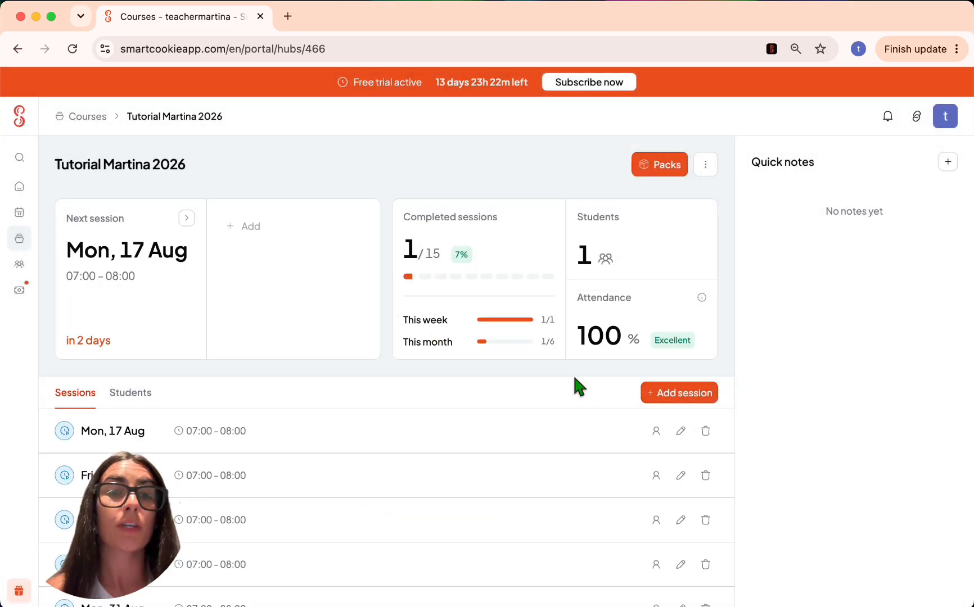
- Add a 'Notes!' to-do to the Mon 17 Aug session
{"action": "scroll", "coordinate": [421, 418], "scroll_direction": "down", "scroll_amount": 6}
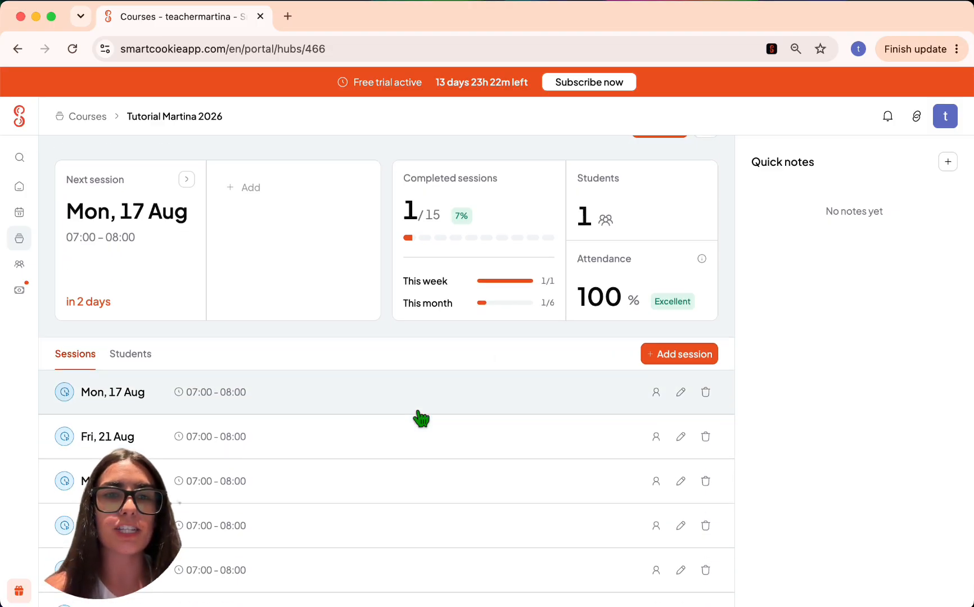
{"action": "scroll", "coordinate": [420, 419], "scroll_direction": "up", "scroll_amount": 7}
{"action": "left_click", "coordinate": [325, 445]}
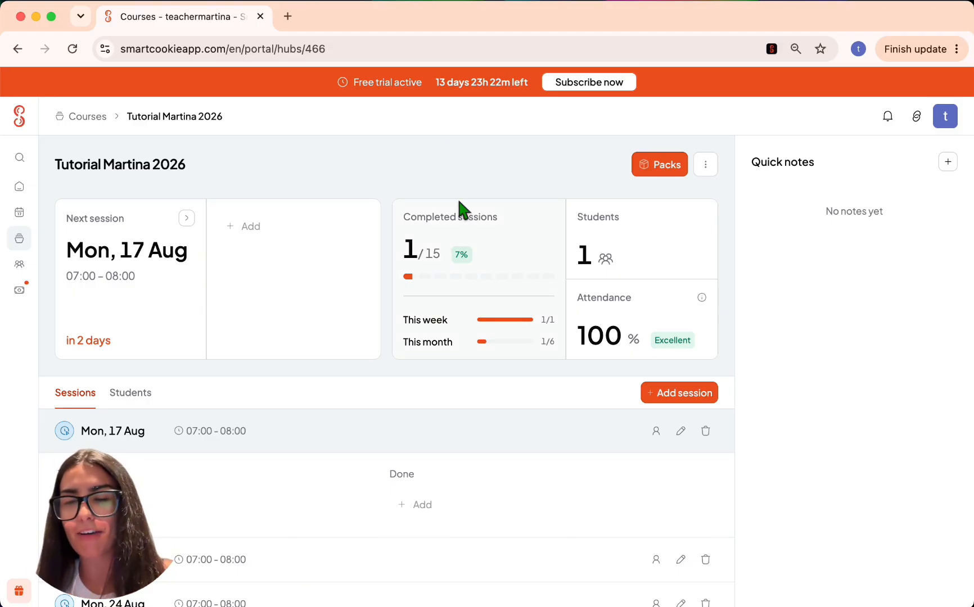
{"action": "left_click", "coordinate": [247, 226]}
{"action": "type", "text": "Notes!"}
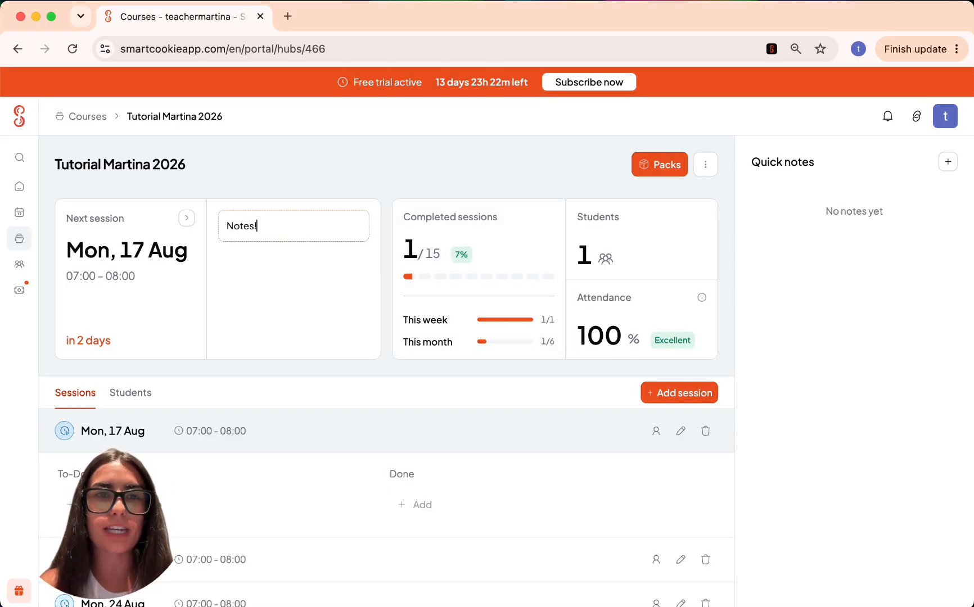
{"action": "key", "text": "Return"}
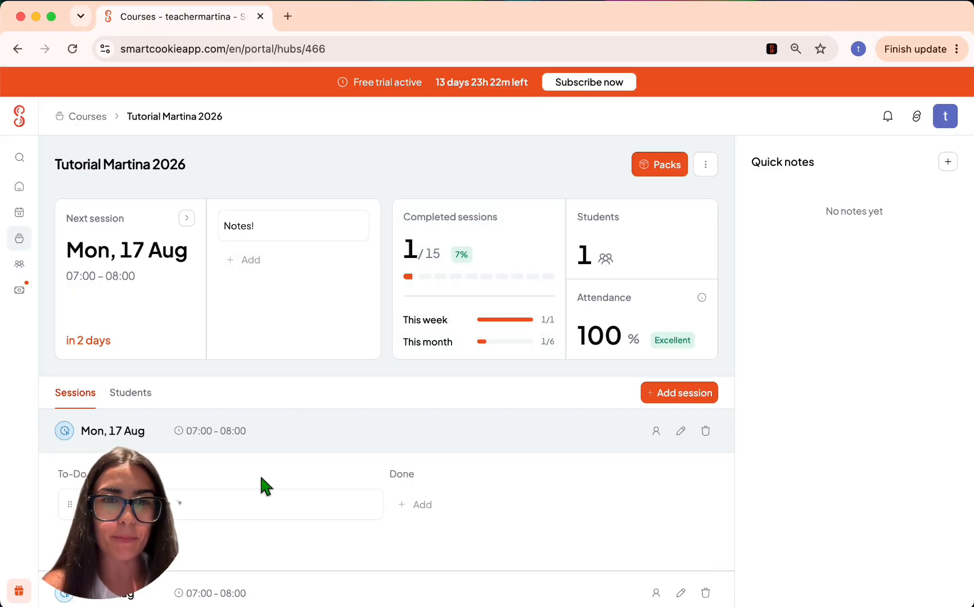
- Move the 'Notes!' to-do from Mon 17 Aug into Fri 21 Aug's To-Do column
{"action": "left_click_drag", "start_coordinate": [263, 510], "coordinate": [456, 364]}
{"action": "scroll", "coordinate": [457, 367], "scroll_direction": "down", "scroll_amount": 5}
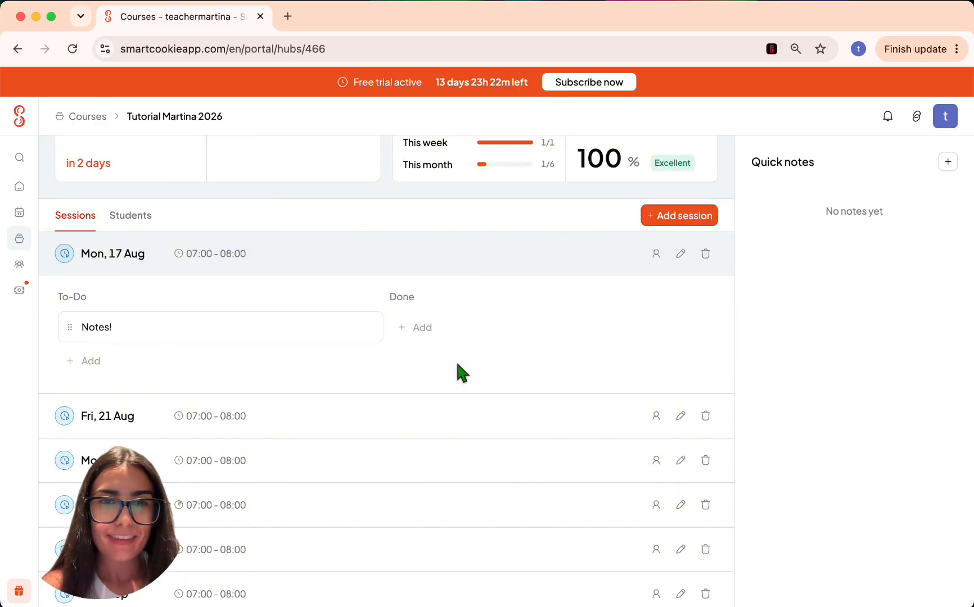
{"action": "left_click", "coordinate": [455, 354]}
{"action": "left_click_drag", "start_coordinate": [70, 244], "coordinate": [118, 401]}
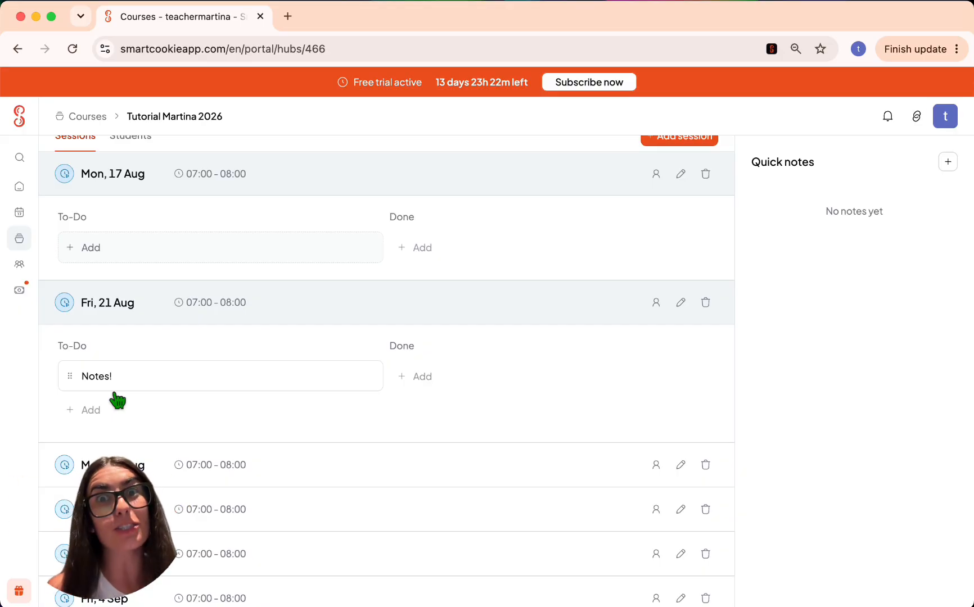
{"action": "scroll", "coordinate": [117, 401], "scroll_direction": "up", "scroll_amount": 5}
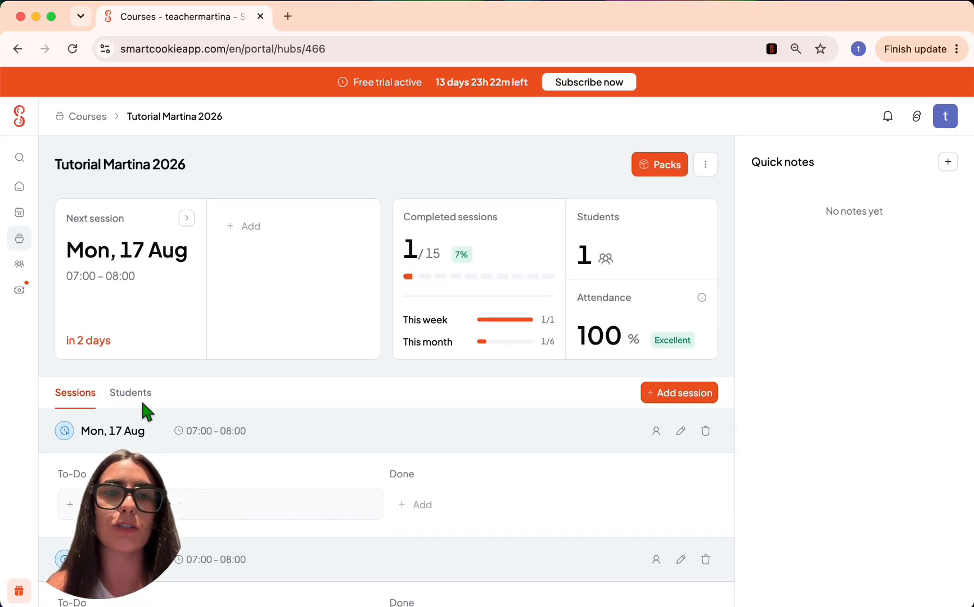
- Add a 'Quick notes!' quick note to Tutorial Martina 2026 and show its student list
{"action": "left_click", "coordinate": [947, 163]}
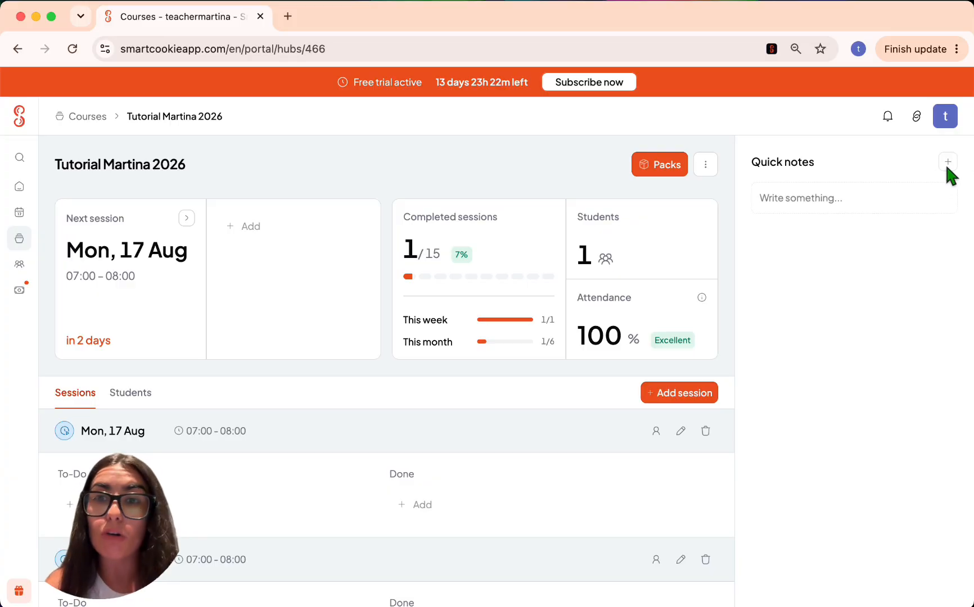
{"action": "left_click", "coordinate": [872, 188]}
{"action": "type", "text": "Quic"}
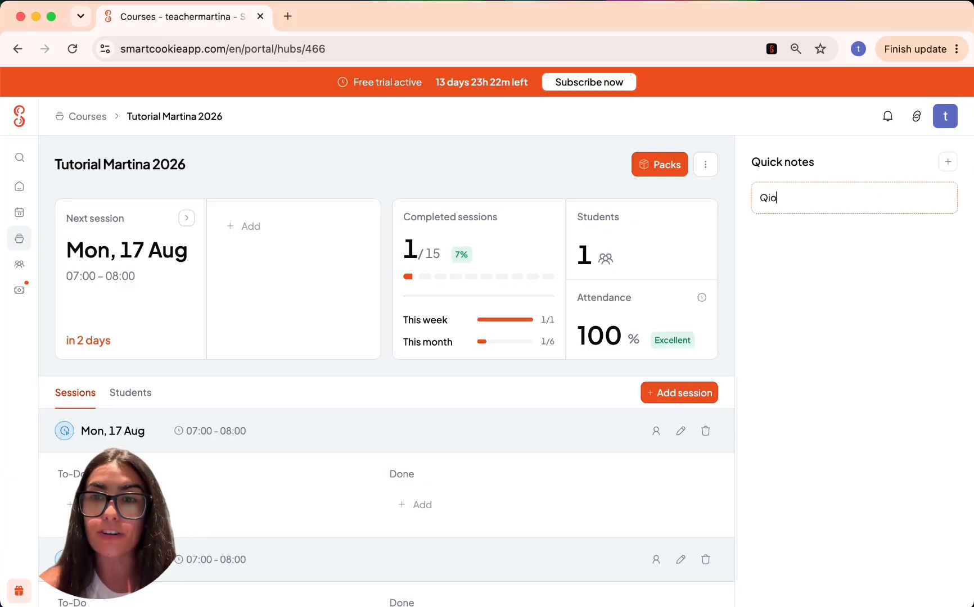
{"action": "type", "text": "k notes!"}
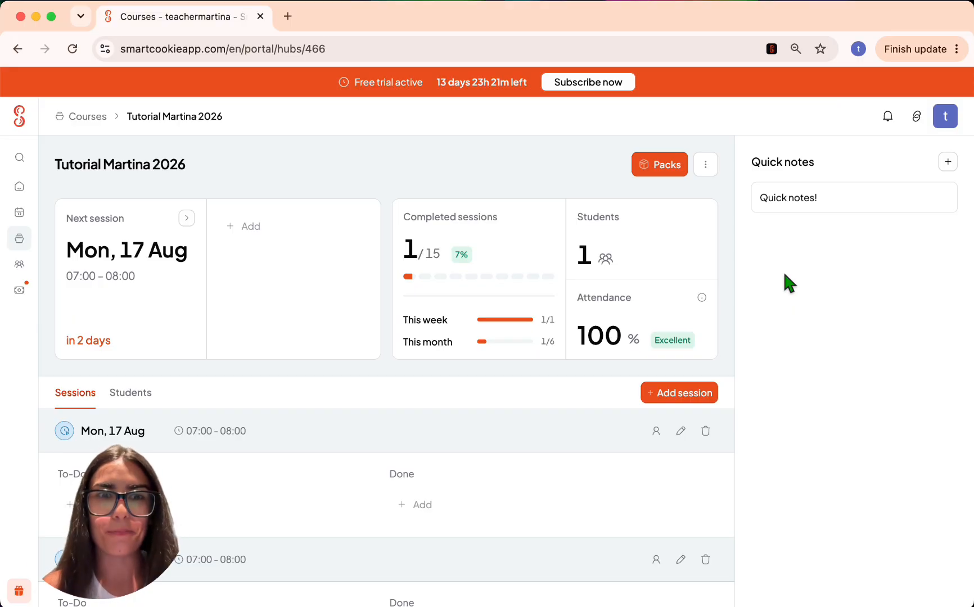
{"action": "left_click", "coordinate": [141, 389]}
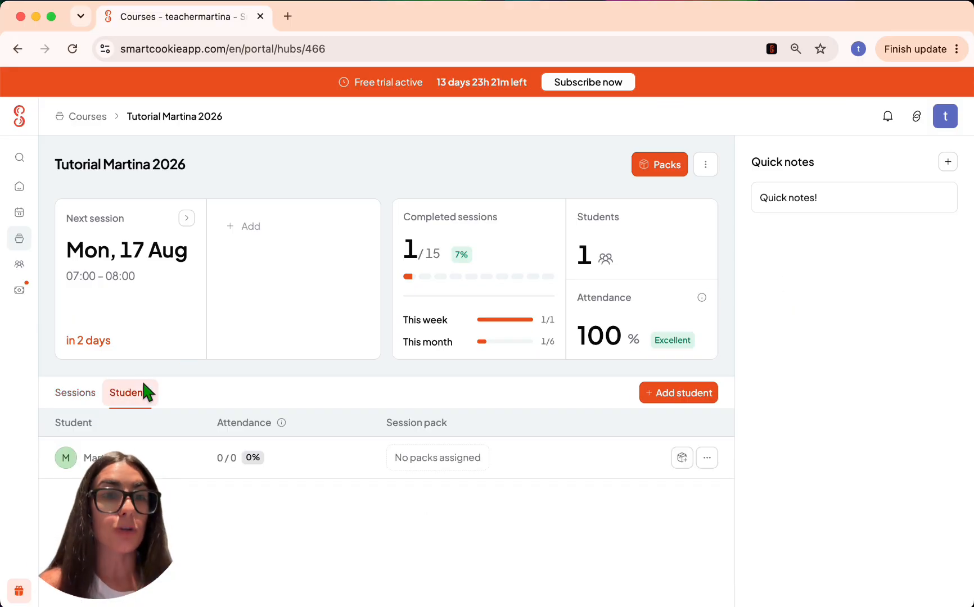
- Create the 'My first pack!' pack with 15 sessions and €10.00 price, and assign it to the student
{"action": "left_click", "coordinate": [444, 458]}
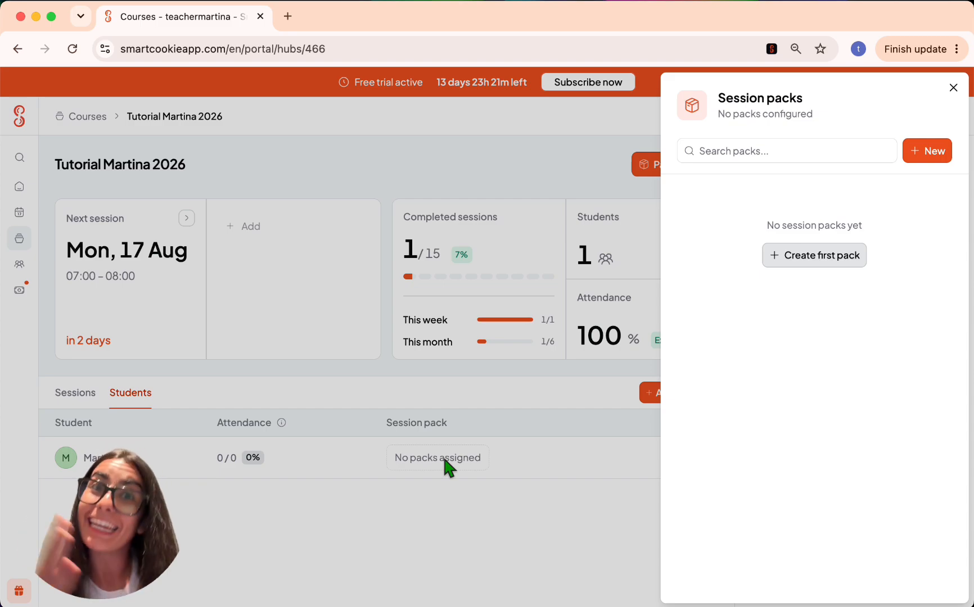
{"action": "left_click", "coordinate": [774, 265]}
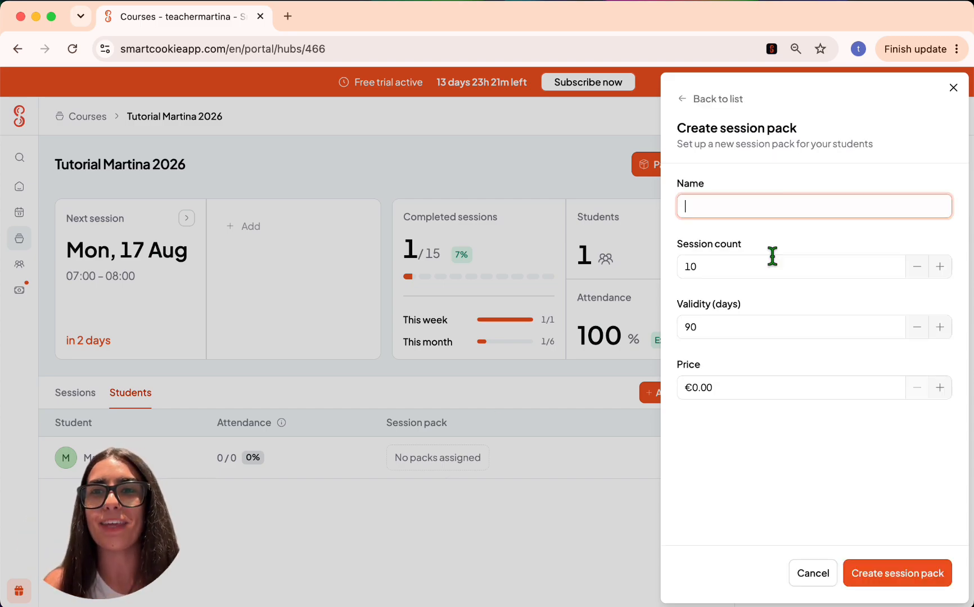
{"action": "type", "text": "My first pack"}
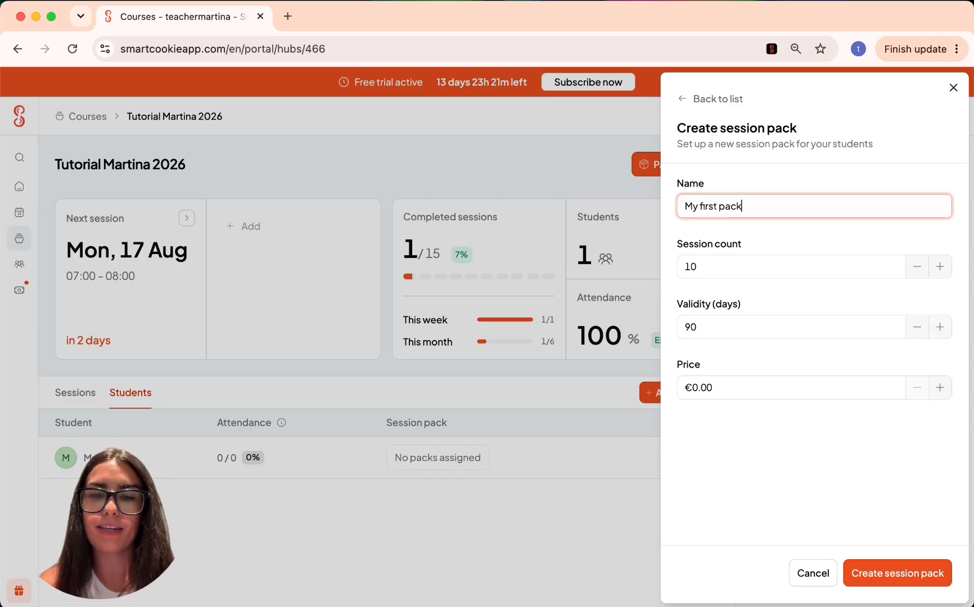
{"action": "left_click", "coordinate": [939, 267]}
{"action": "left_click", "coordinate": [939, 267]}
{"action": "left_click", "coordinate": [940, 266]}
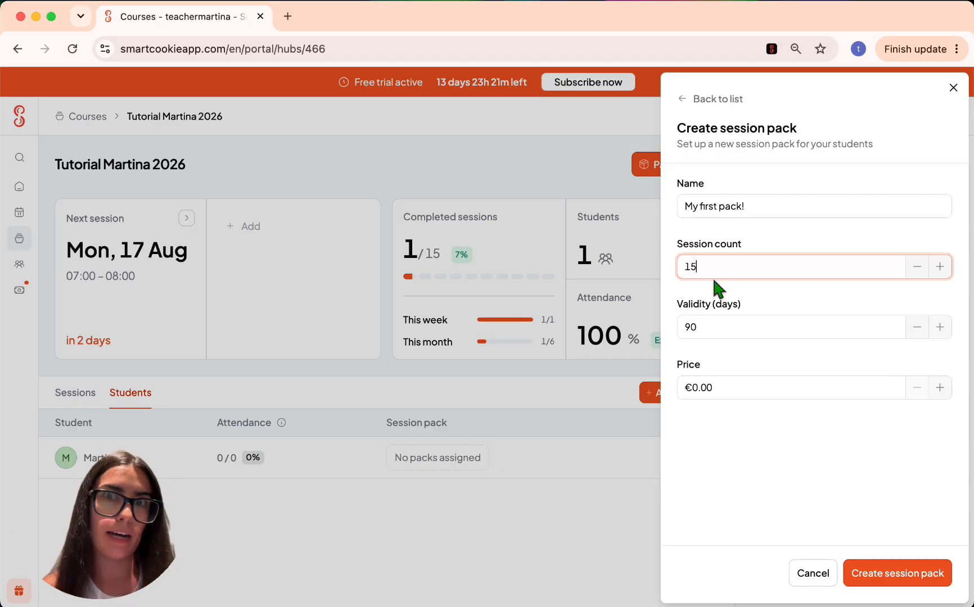
{"action": "left_click", "coordinate": [691, 388]}
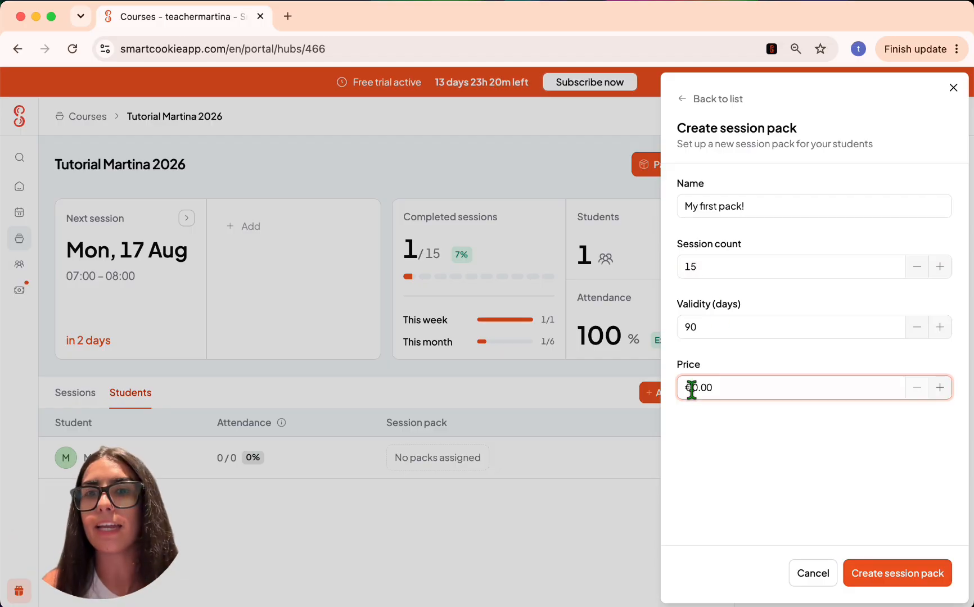
{"action": "type", "text": "1"}
{"action": "left_click", "coordinate": [911, 574]}
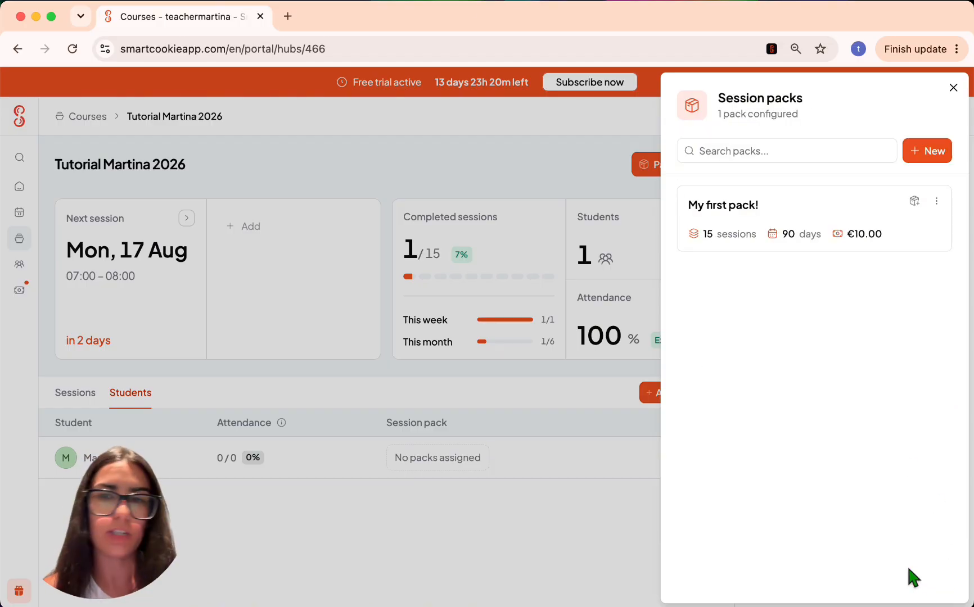
{"action": "left_click", "coordinate": [914, 201]}
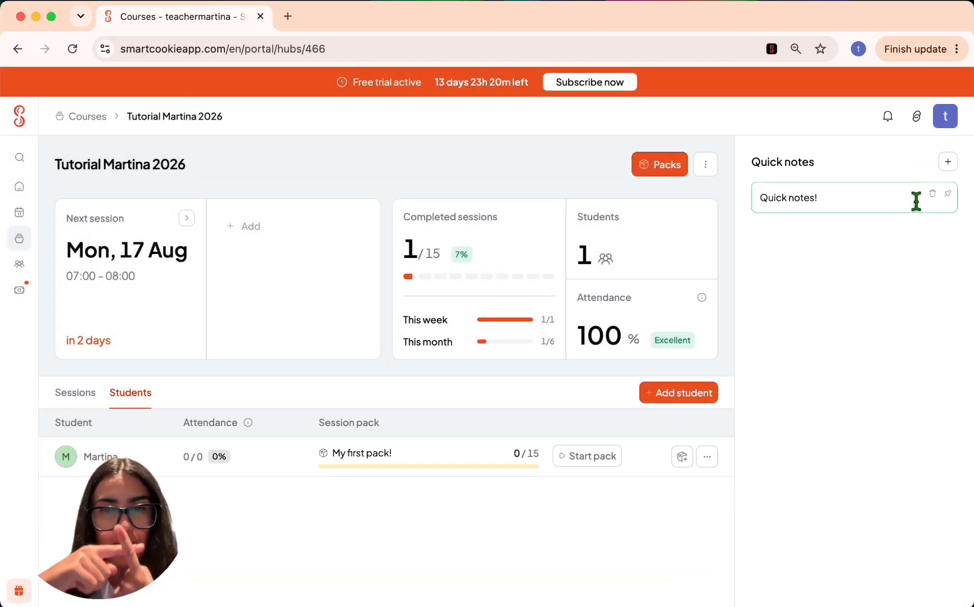
- Start 'My first pack!' with start month 07, showing 1/15 and expiring Oct 12, then return to sessions
{"action": "left_click", "coordinate": [597, 462]}
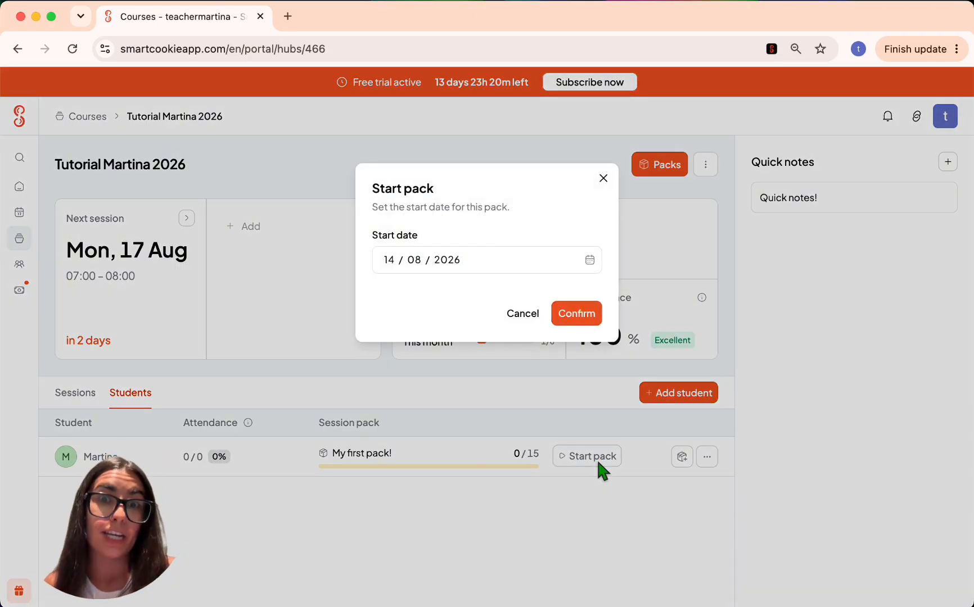
{"action": "left_click", "coordinate": [417, 260]}
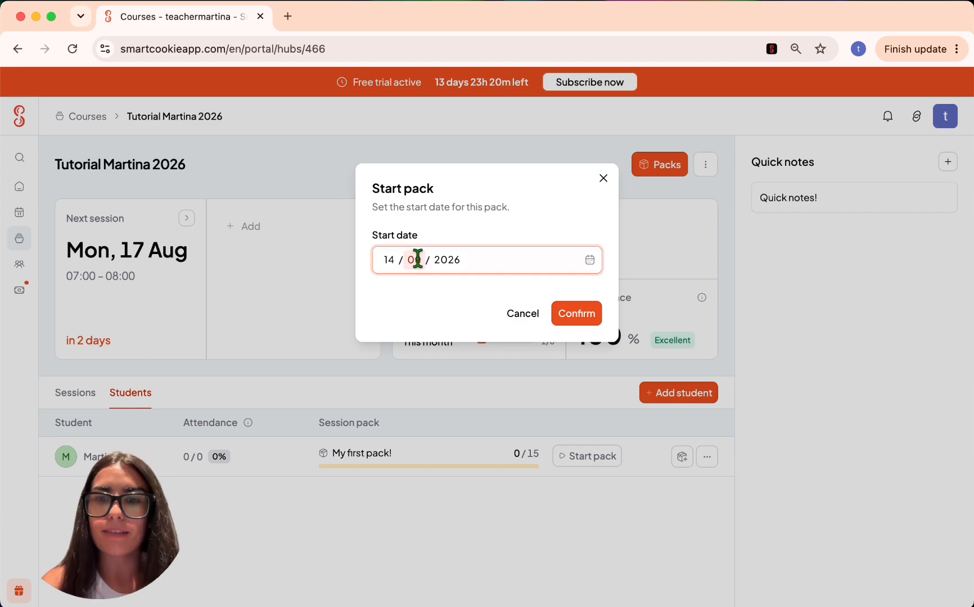
{"action": "type", "text": "07"}
{"action": "left_click", "coordinate": [571, 315]}
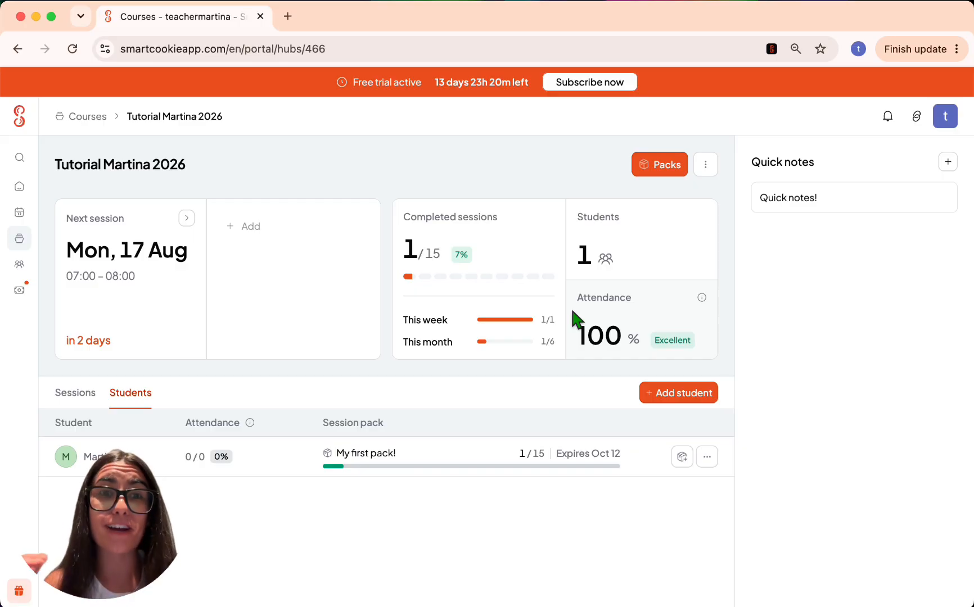
{"action": "left_click", "coordinate": [63, 396]}
- Add a 'Notes here!!' note to the Mon 17 Aug session
{"action": "left_click", "coordinate": [358, 444]}
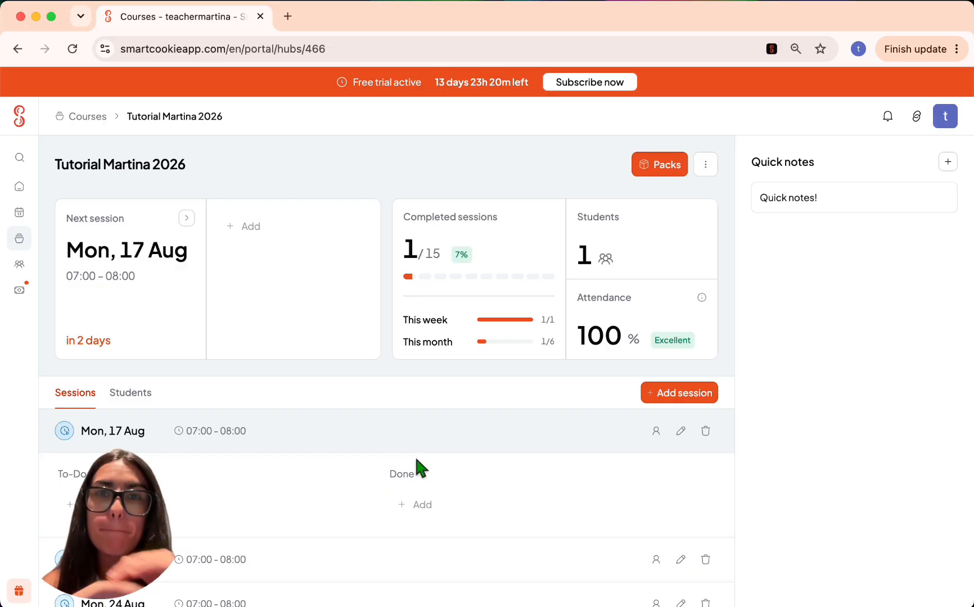
{"action": "scroll", "coordinate": [416, 459], "scroll_direction": "down", "scroll_amount": 3}
{"action": "scroll", "coordinate": [415, 454], "scroll_direction": "up", "scroll_amount": 3}
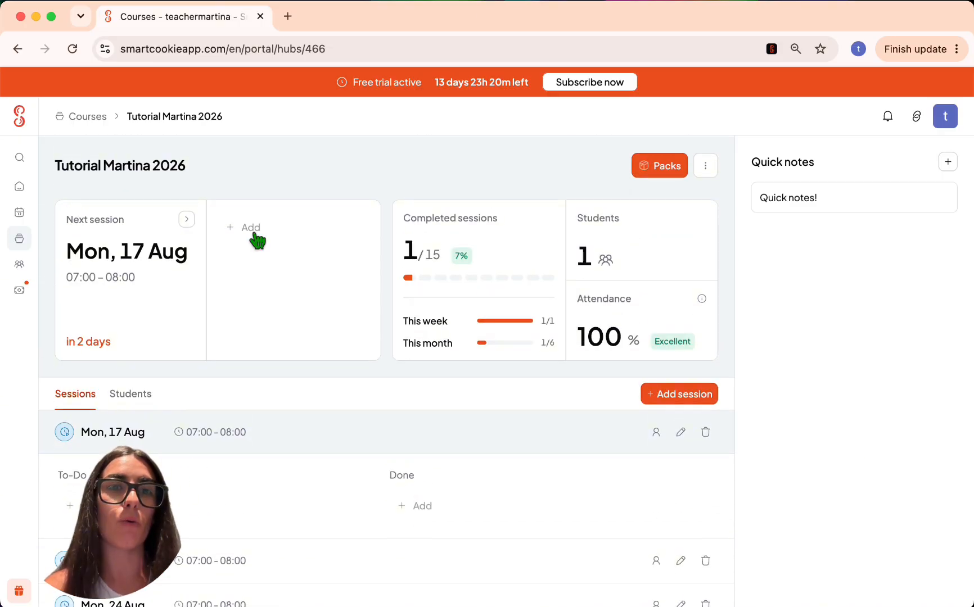
{"action": "left_click", "coordinate": [233, 225]}
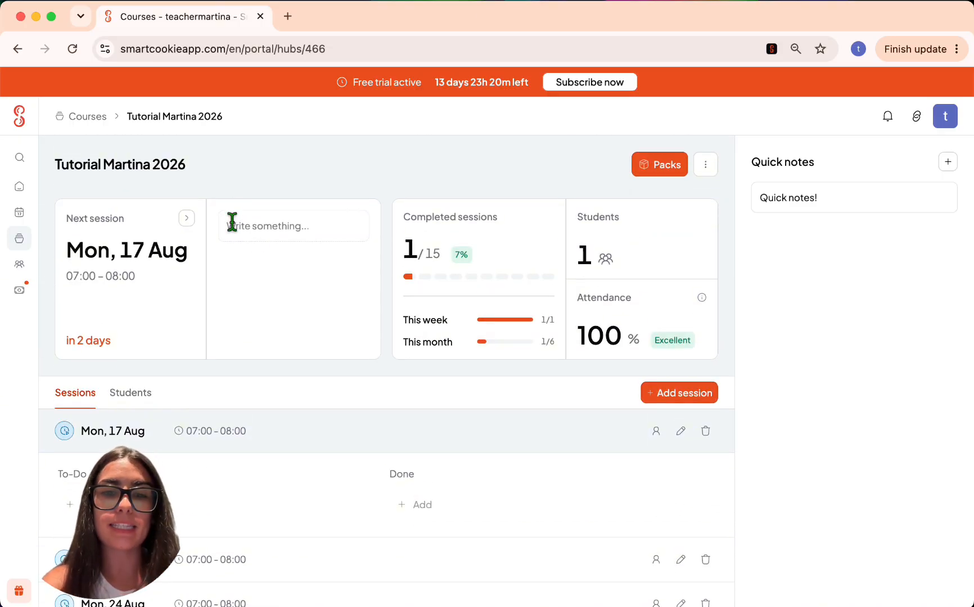
{"action": "scroll", "coordinate": [231, 221], "scroll_direction": "down", "scroll_amount": 5}
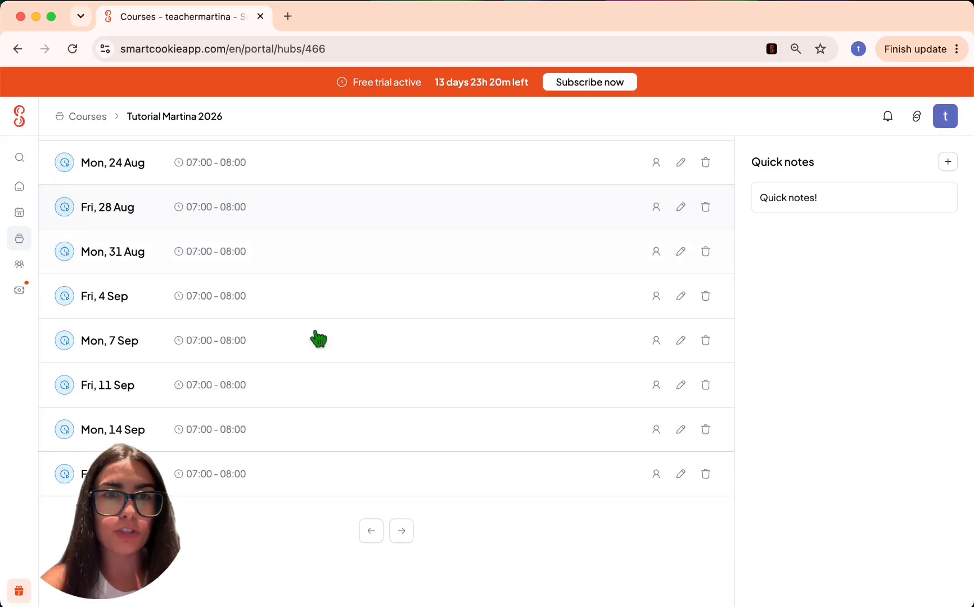
{"action": "scroll", "coordinate": [317, 337], "scroll_direction": "up", "scroll_amount": 5}
{"action": "left_click", "coordinate": [262, 231]}
{"action": "type", "text": "Notes"}
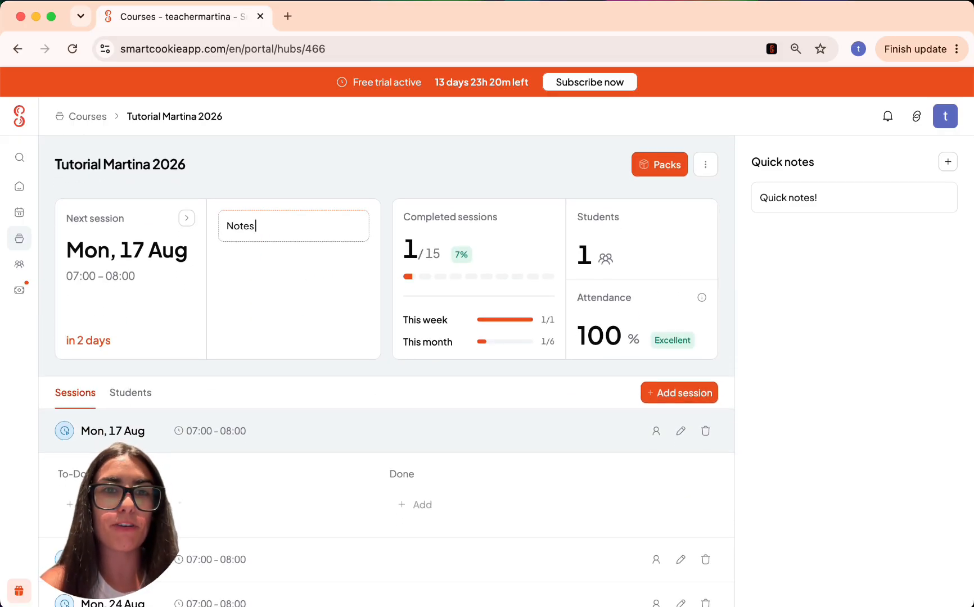
{"action": "type", "text": " here!!"}
{"action": "key", "text": "Return"}
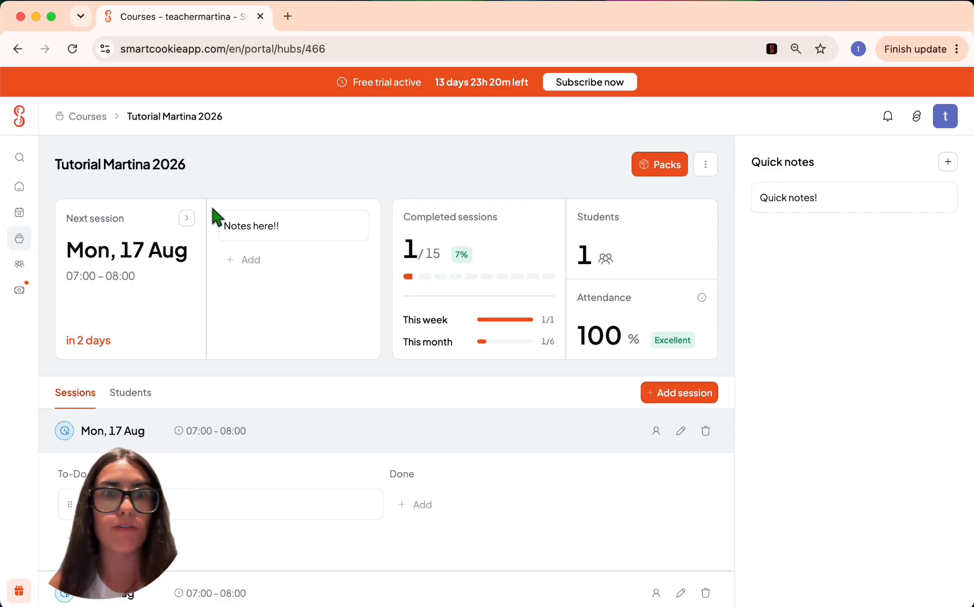
{"action": "scroll", "coordinate": [86, 351], "scroll_direction": "down", "scroll_amount": 3}
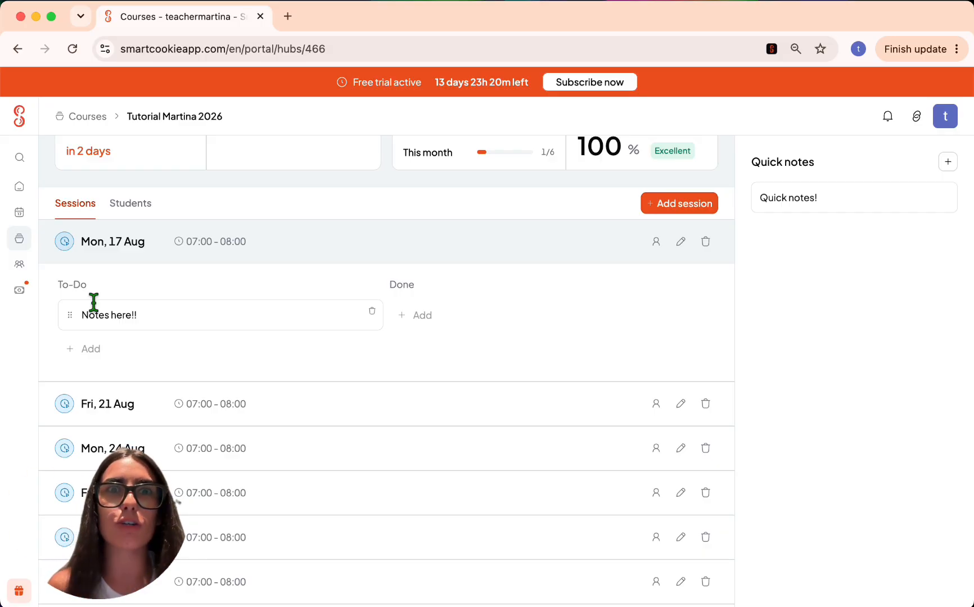
{"action": "scroll", "coordinate": [93, 302], "scroll_direction": "up", "scroll_amount": 5}
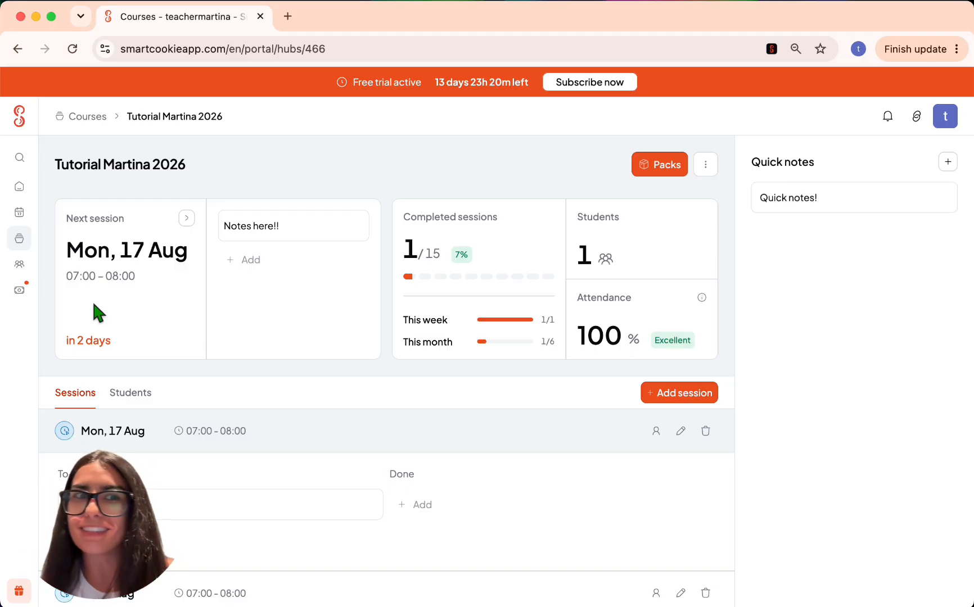
{"action": "mouse_move", "coordinate": [31, 225]}
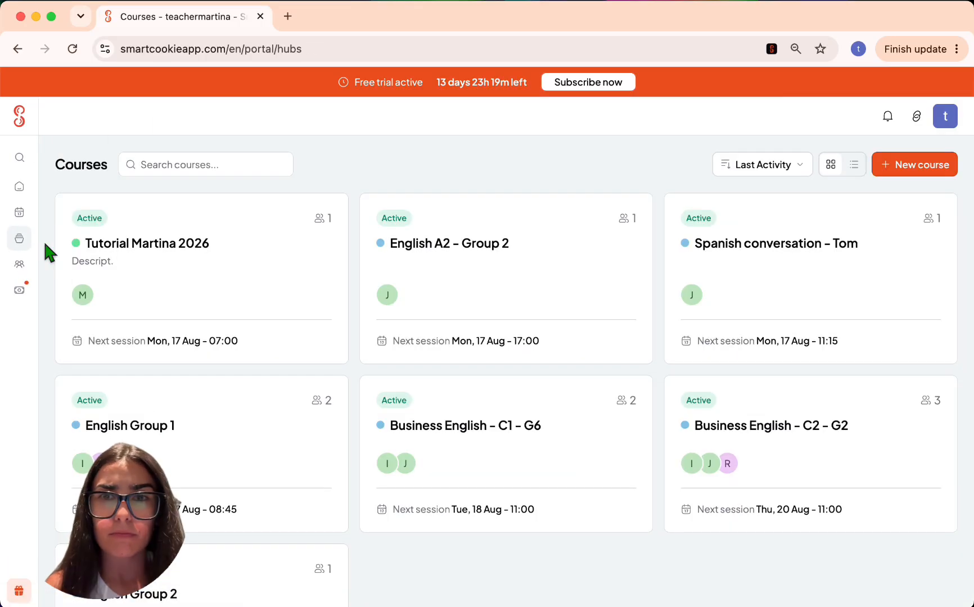
- Show the courses as a compact list, then open the calendar
{"action": "left_click", "coordinate": [853, 164]}
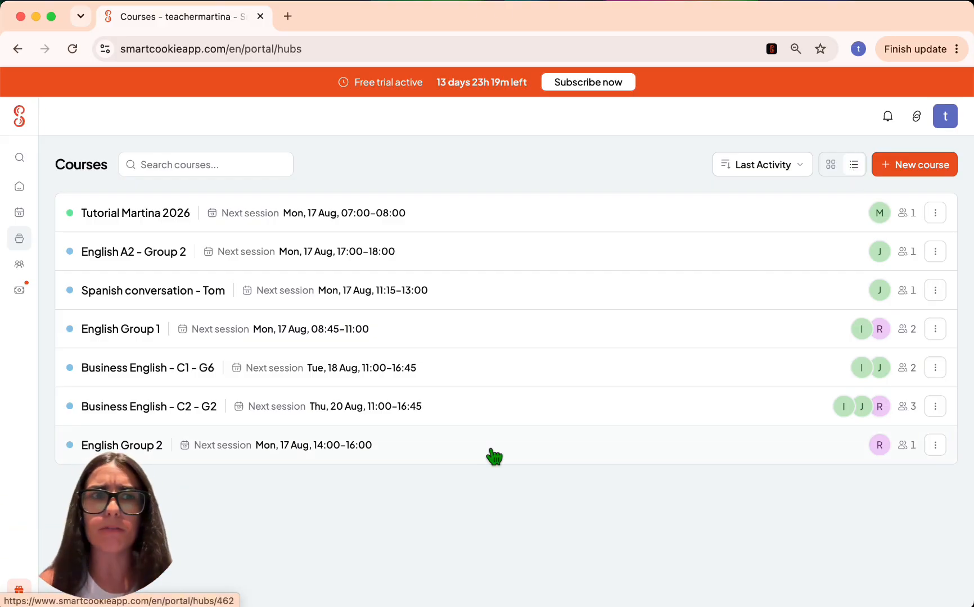
{"action": "left_click", "coordinate": [27, 216]}
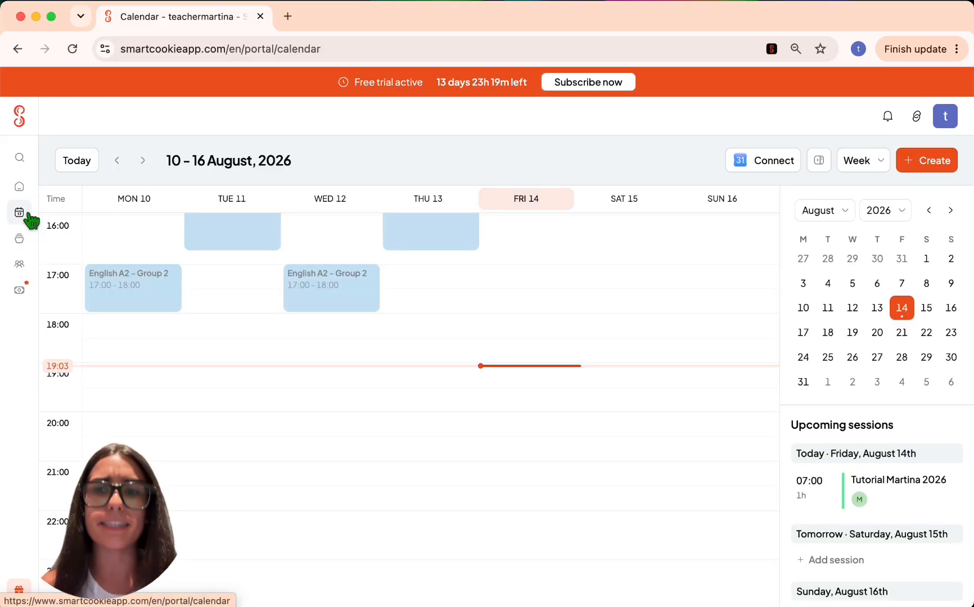
{"action": "scroll", "coordinate": [381, 436], "scroll_direction": "up", "scroll_amount": 7}
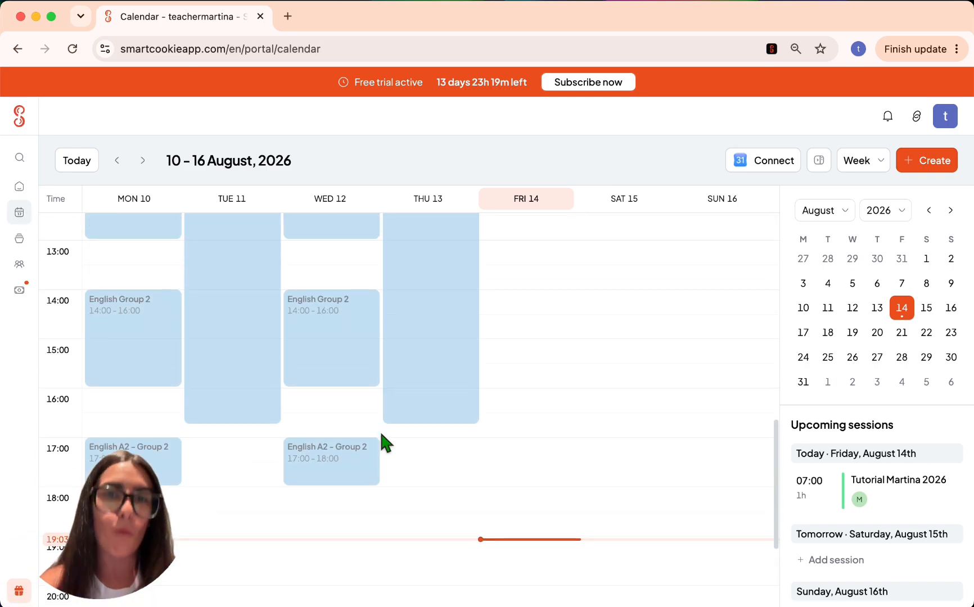
{"action": "scroll", "coordinate": [381, 434], "scroll_direction": "up", "scroll_amount": 2}
{"action": "scroll", "coordinate": [381, 434], "scroll_direction": "down", "scroll_amount": 4}
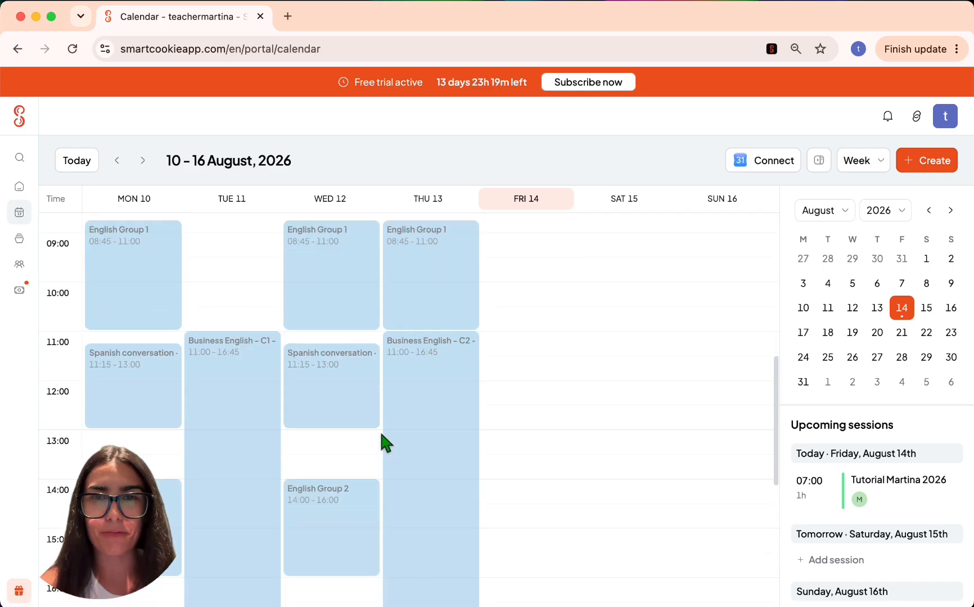
{"action": "scroll", "coordinate": [381, 434], "scroll_direction": "up", "scroll_amount": 4}
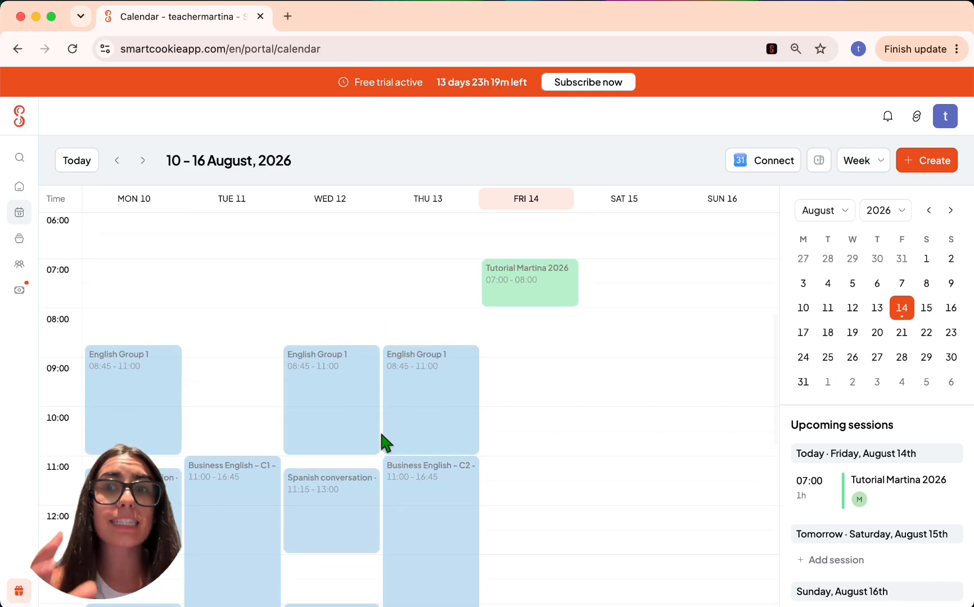
{"action": "scroll", "coordinate": [381, 434], "scroll_direction": "down", "scroll_amount": 6}
- Toggle Month then Week view, advance to 17–23 August, and open Monday's tutorial session
{"action": "left_click", "coordinate": [866, 161]}
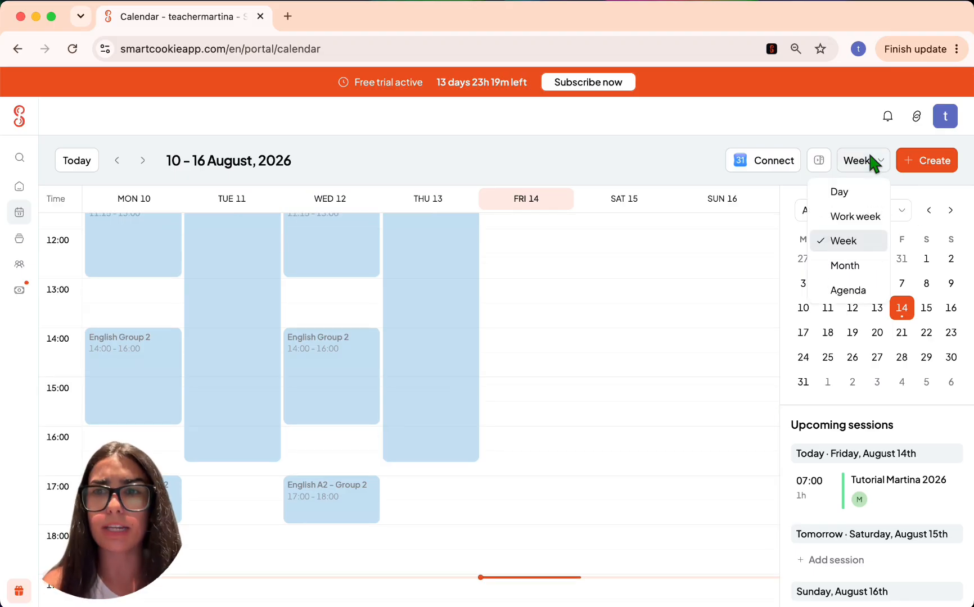
{"action": "left_click", "coordinate": [842, 264]}
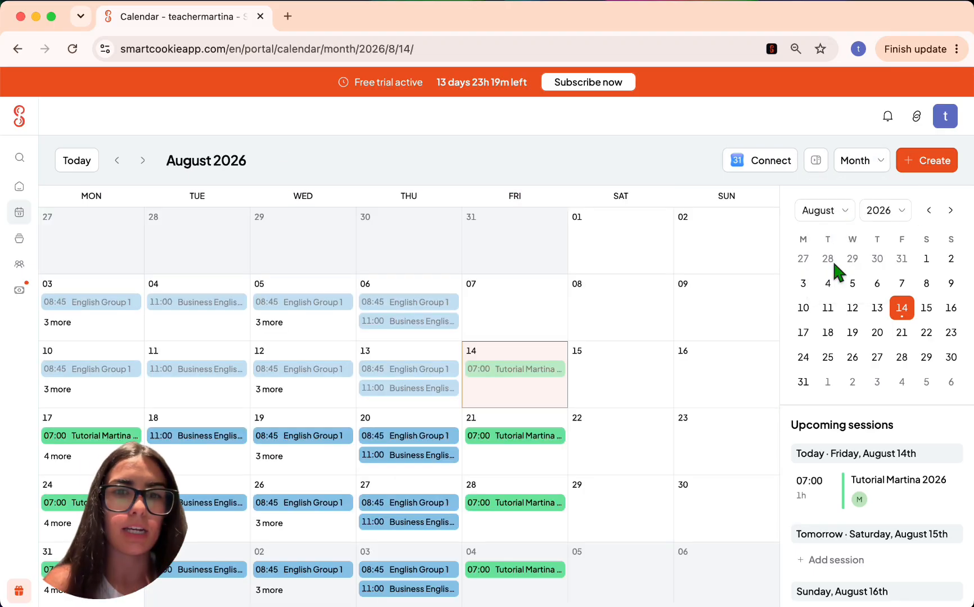
{"action": "left_click", "coordinate": [860, 161]}
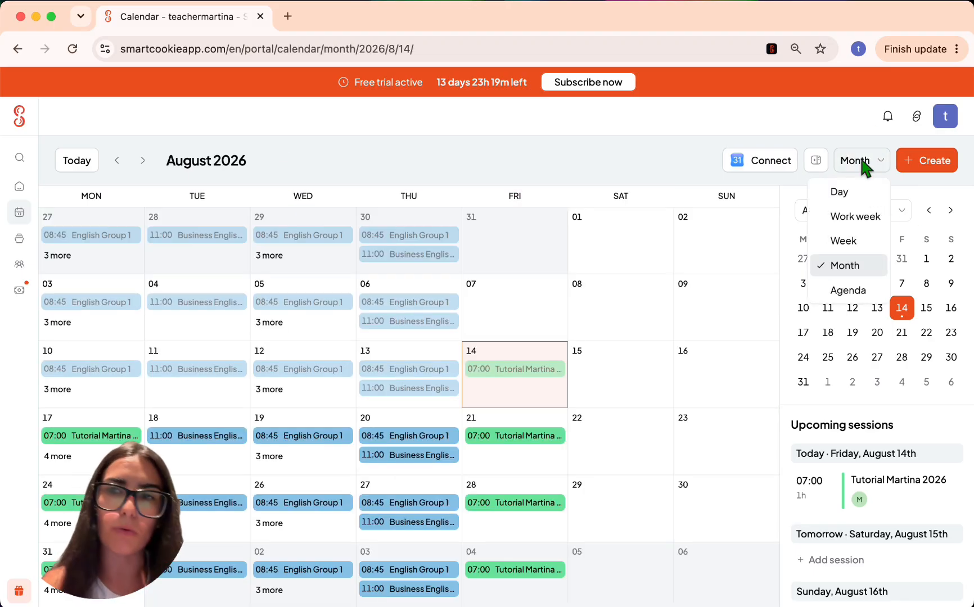
{"action": "left_click", "coordinate": [836, 242]}
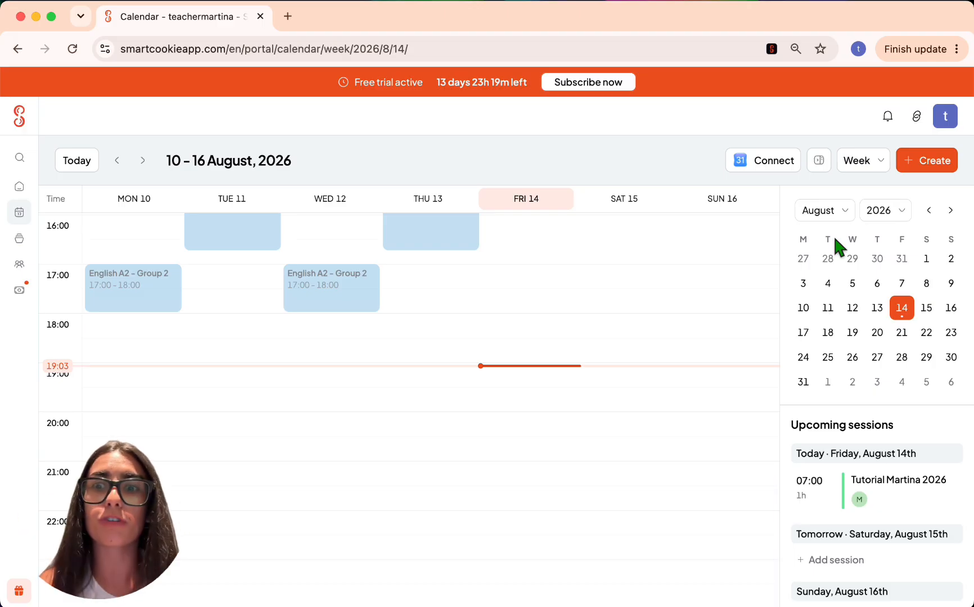
{"action": "scroll", "coordinate": [593, 335], "scroll_direction": "up", "scroll_amount": 8}
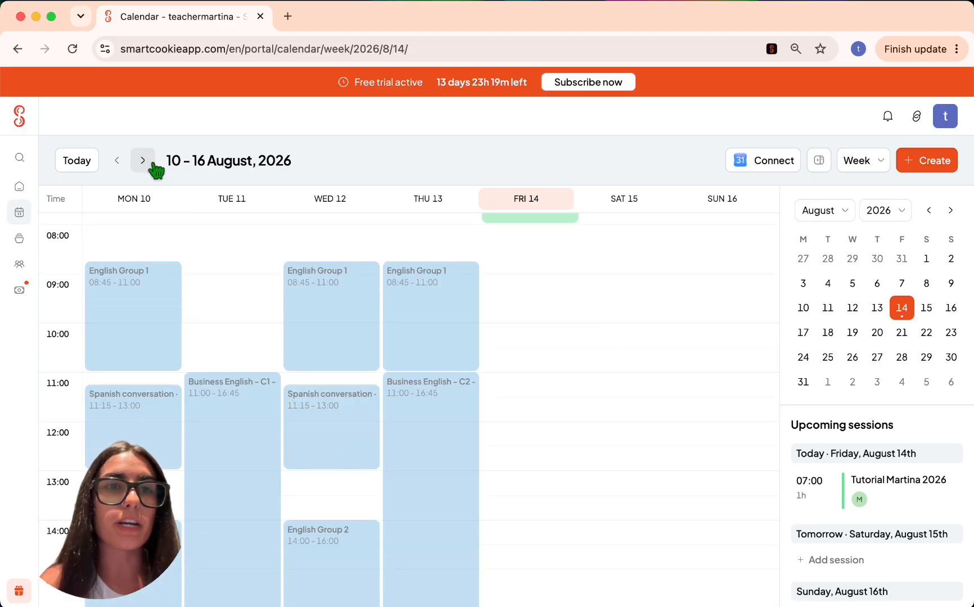
{"action": "left_click", "coordinate": [142, 160]}
{"action": "scroll", "coordinate": [345, 349], "scroll_direction": "down", "scroll_amount": 1}
{"action": "scroll", "coordinate": [345, 349], "scroll_direction": "up", "scroll_amount": 4}
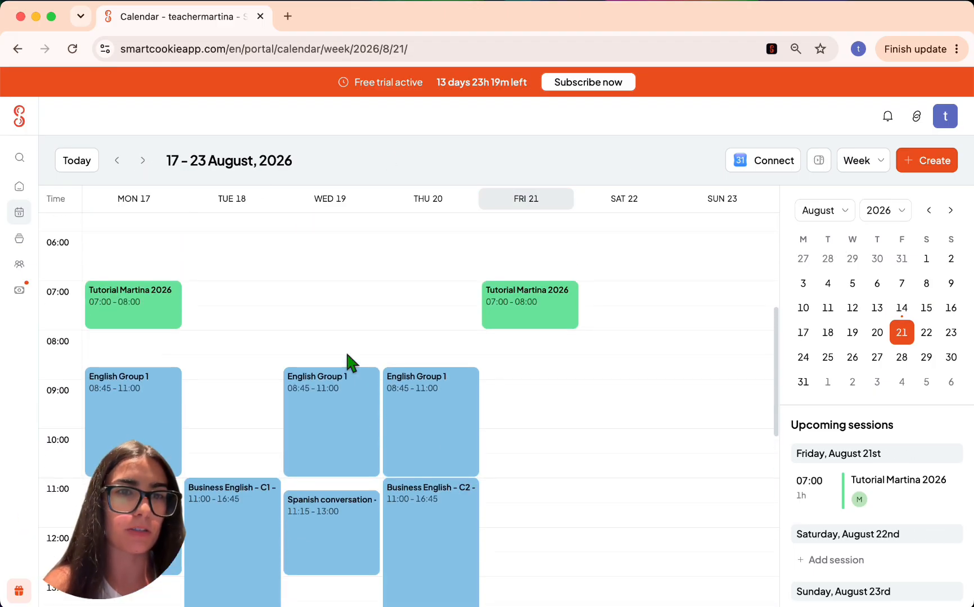
{"action": "left_click", "coordinate": [151, 294]}
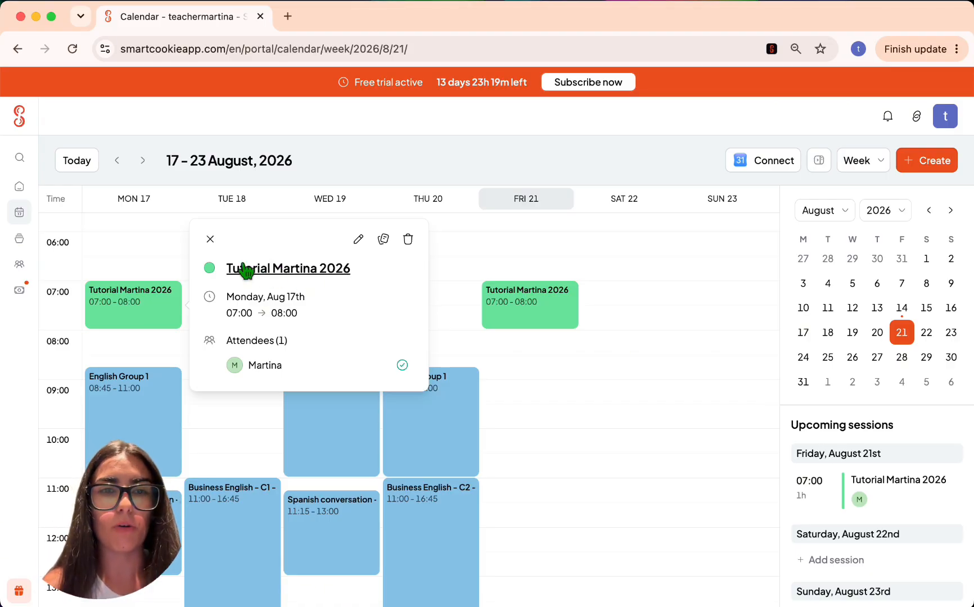
{"action": "left_click", "coordinate": [293, 269]}
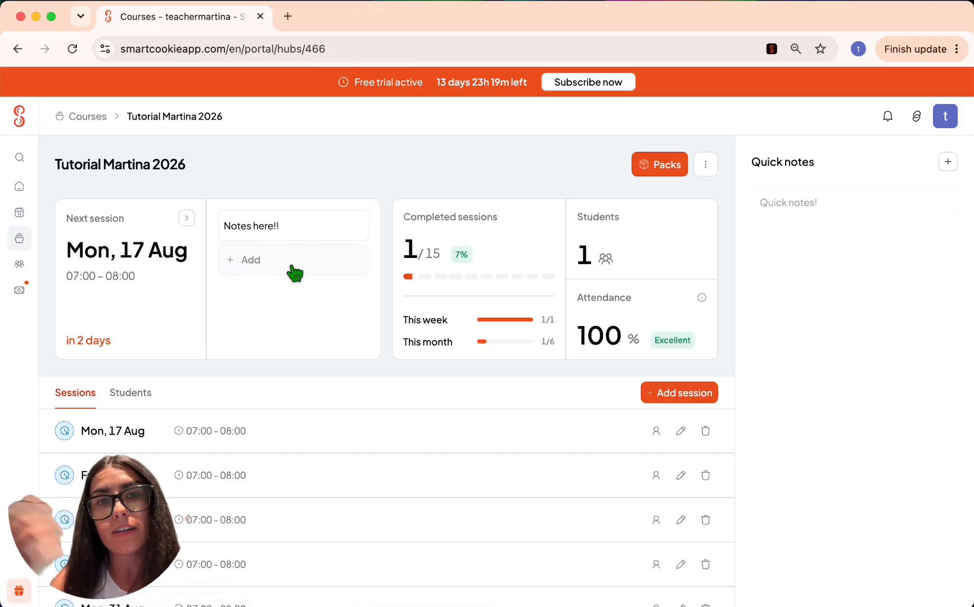
{"action": "left_click", "coordinate": [32, 221]}
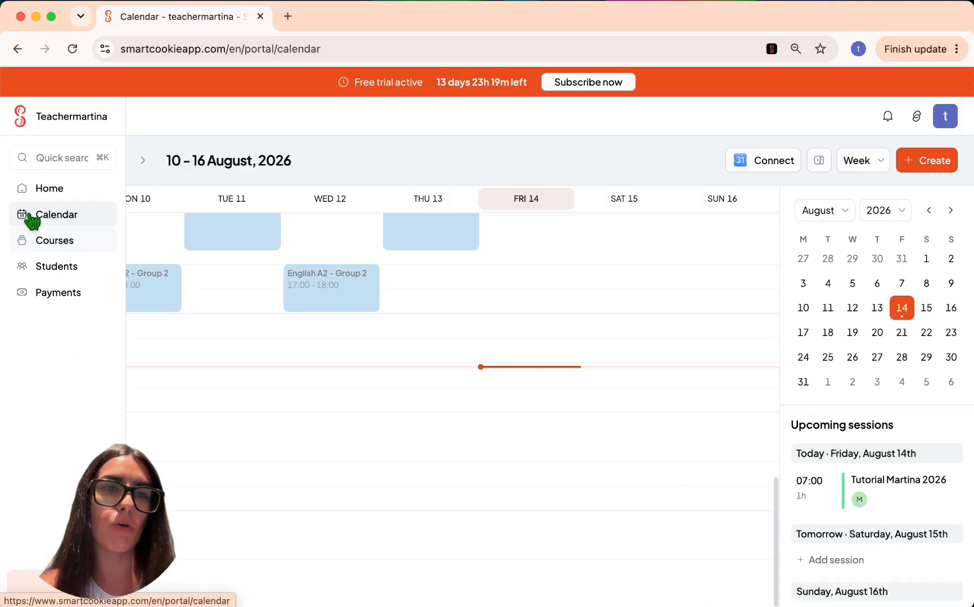
{"action": "scroll", "coordinate": [213, 341], "scroll_direction": "up", "scroll_amount": 5}
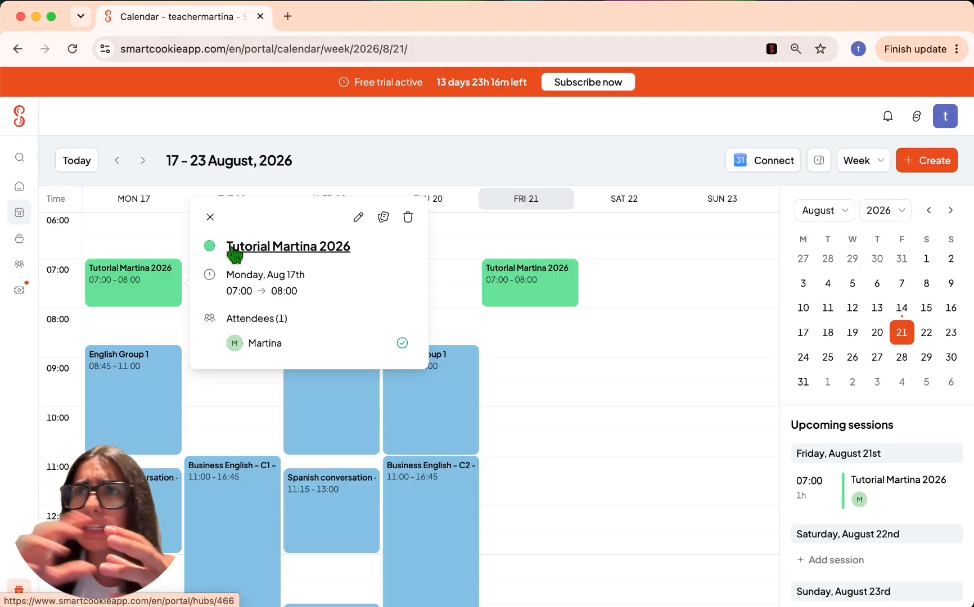
{"action": "left_click", "coordinate": [871, 503]}
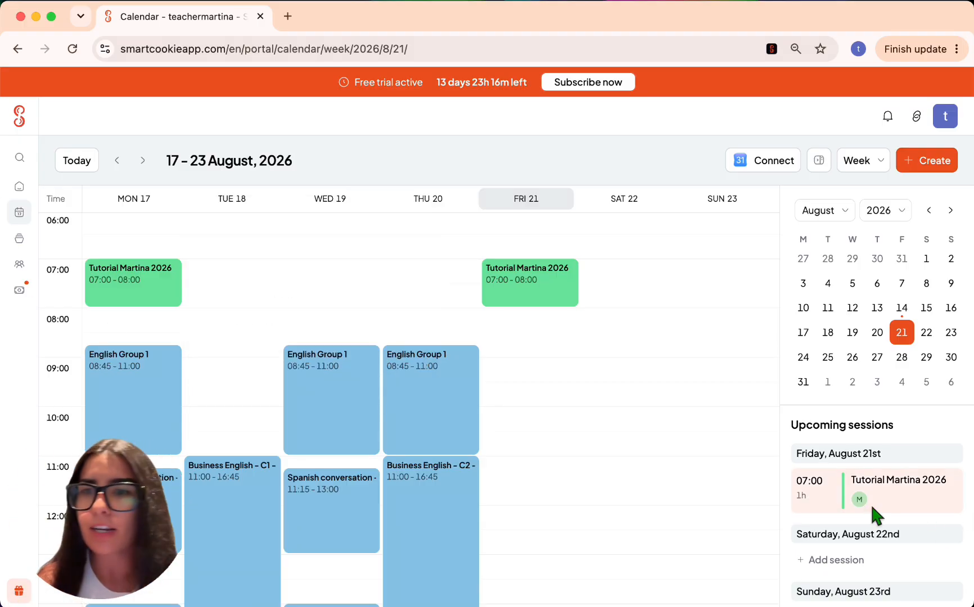
{"action": "left_click", "coordinate": [114, 273]}
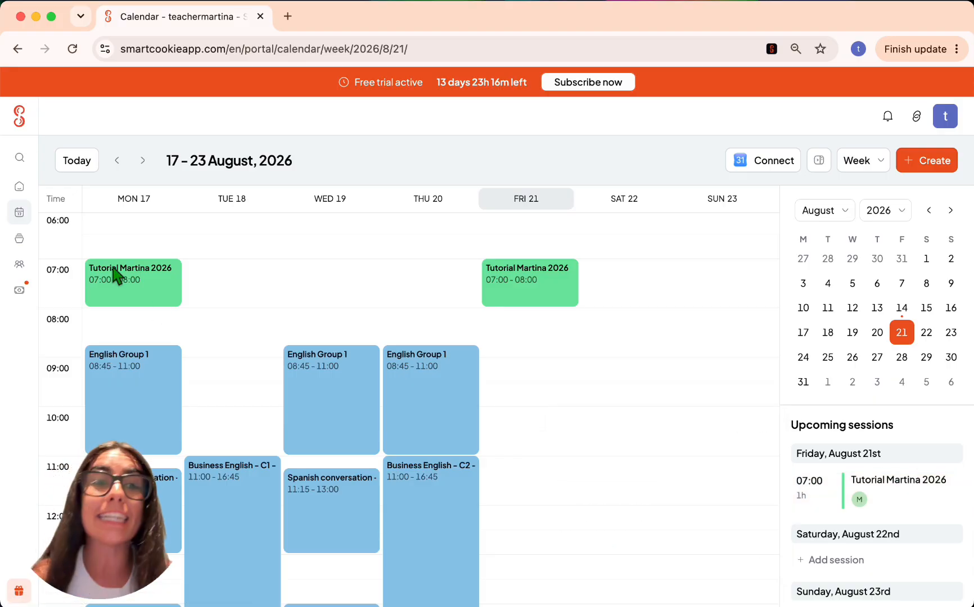
{"action": "left_click", "coordinate": [114, 271]}
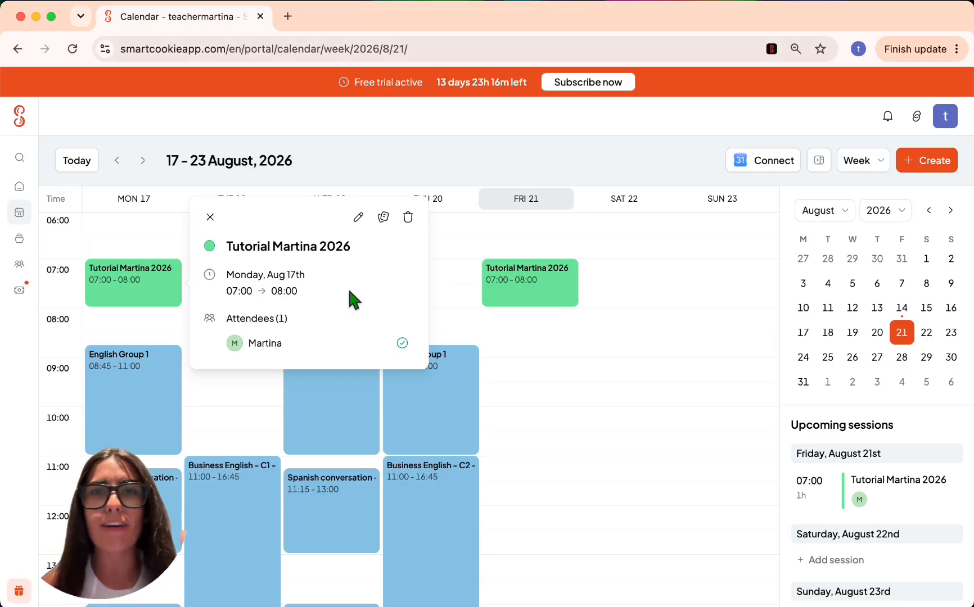
- Add a 'More notes!' to-do to Monday's session, then open the Tutorial Martina 2026 course page
{"action": "left_click", "coordinate": [384, 219]}
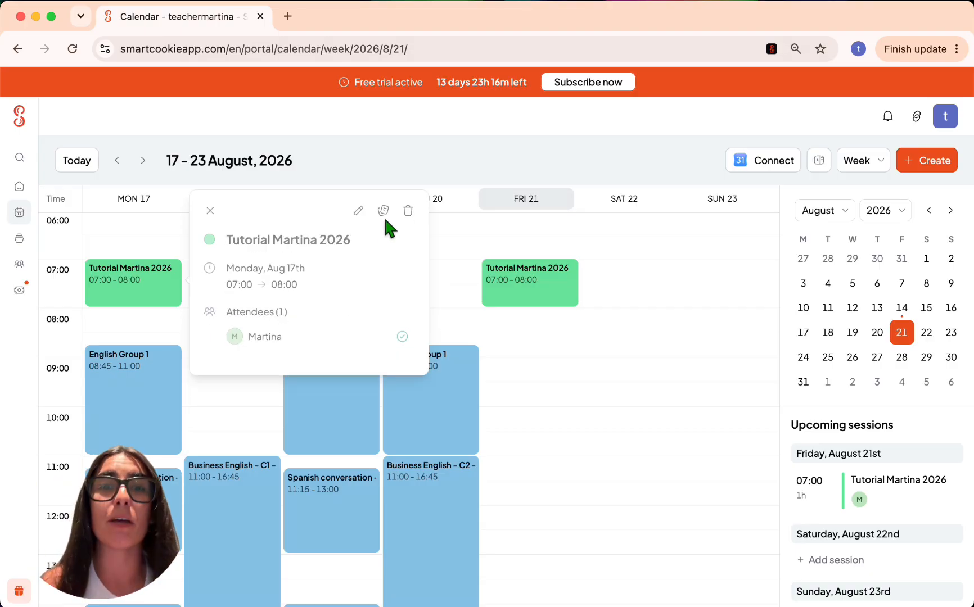
{"action": "left_click", "coordinate": [241, 288]}
{"action": "type", "text": "More"}
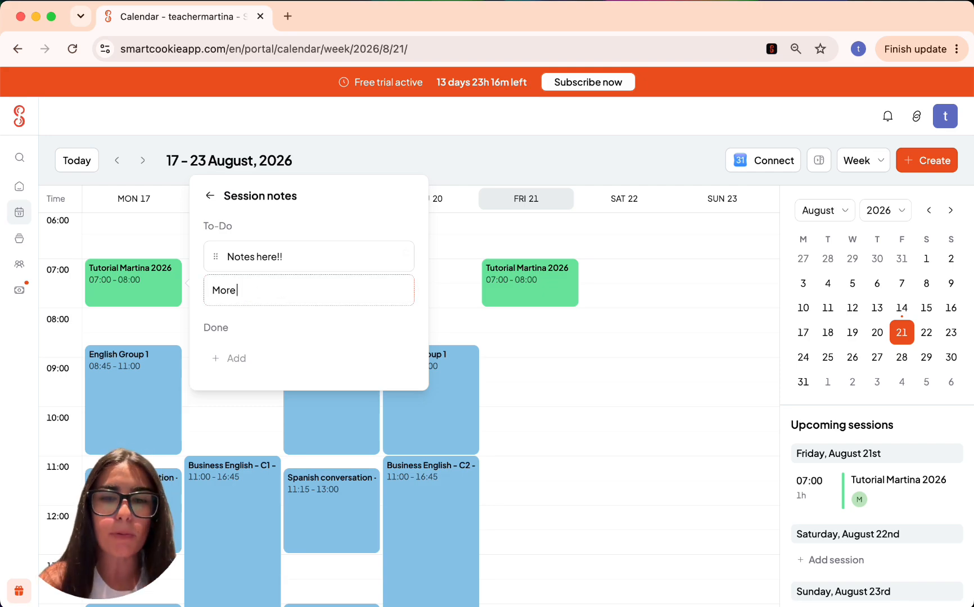
{"action": "type", "text": " notes!"}
{"action": "key", "text": "Return"}
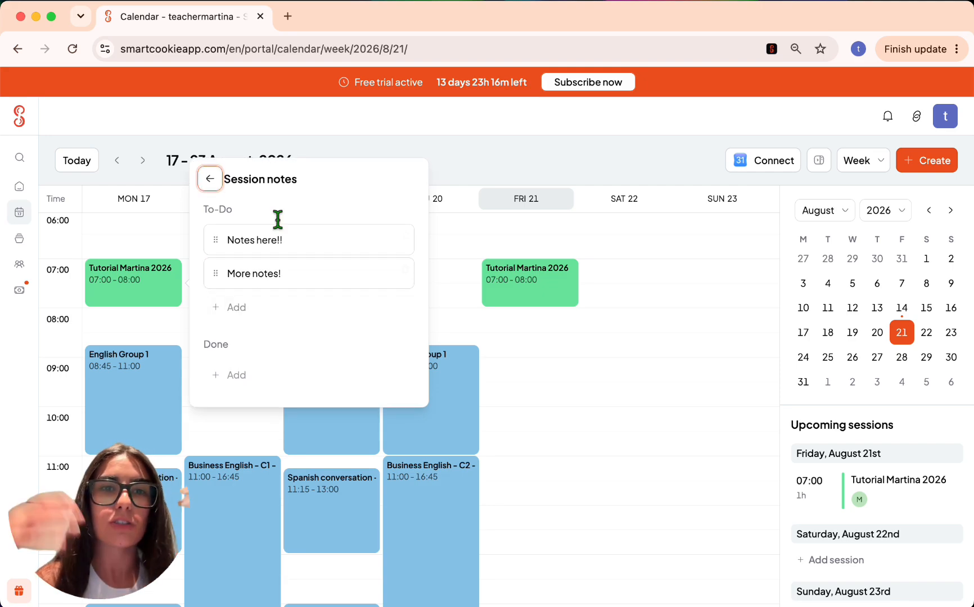
{"action": "left_click", "coordinate": [207, 179]}
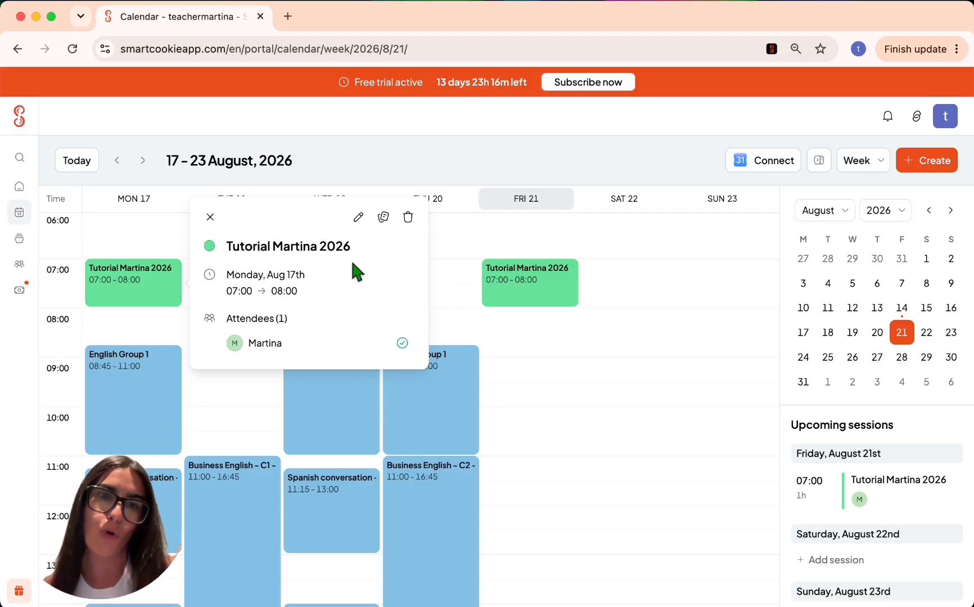
{"action": "left_click", "coordinate": [383, 217]}
{"action": "left_click", "coordinate": [210, 180]}
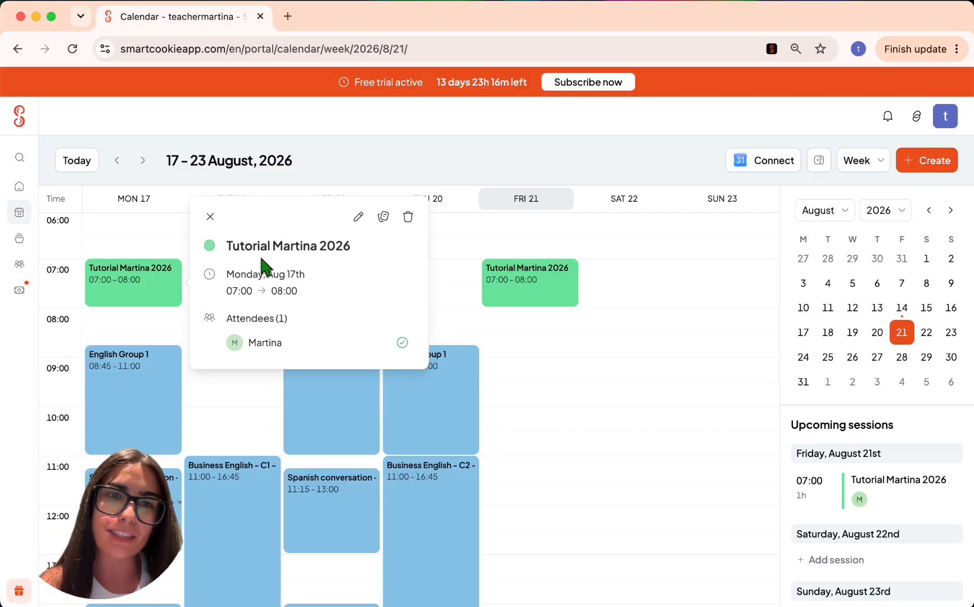
{"action": "left_click", "coordinate": [262, 252]}
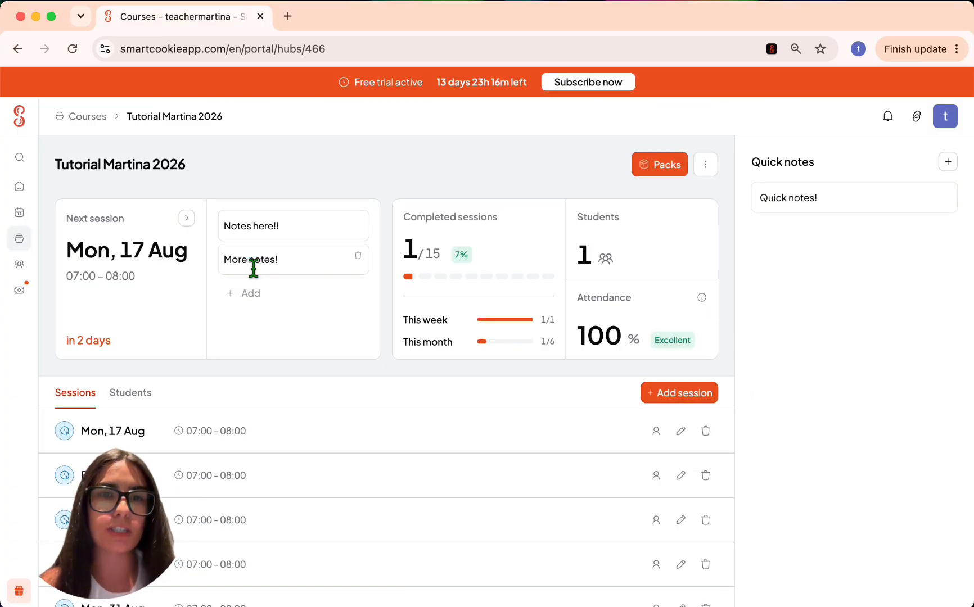
- Move the 'More notes!' to-do on the Mon 17 Aug session into the Done column
{"action": "scroll", "coordinate": [259, 315], "scroll_direction": "down", "scroll_amount": 3}
{"action": "left_click", "coordinate": [263, 350]}
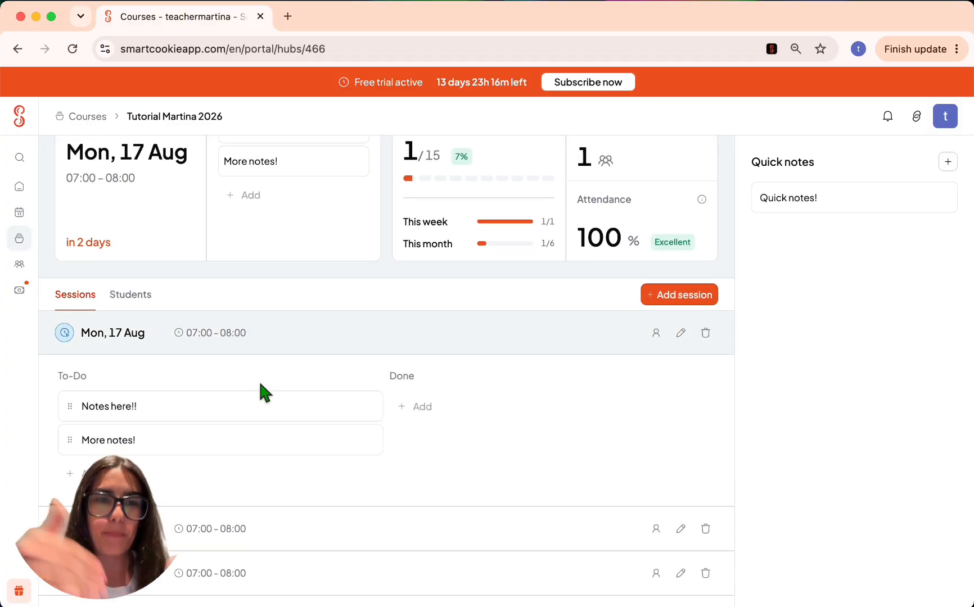
{"action": "scroll", "coordinate": [258, 379], "scroll_direction": "down", "scroll_amount": 3}
{"action": "left_click_drag", "start_coordinate": [76, 306], "coordinate": [404, 304]}
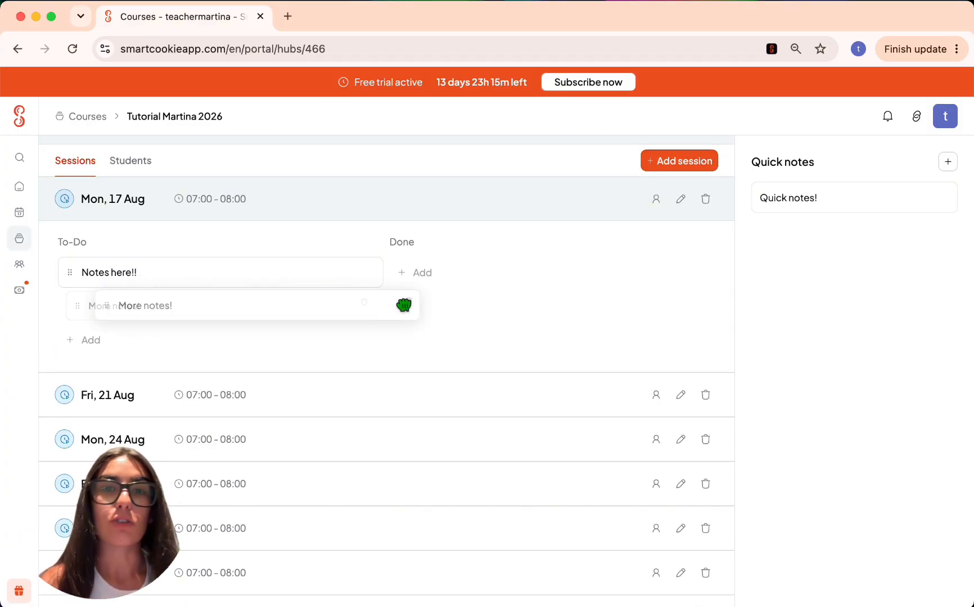
{"action": "left_click_drag", "start_coordinate": [96, 309], "coordinate": [433, 281]}
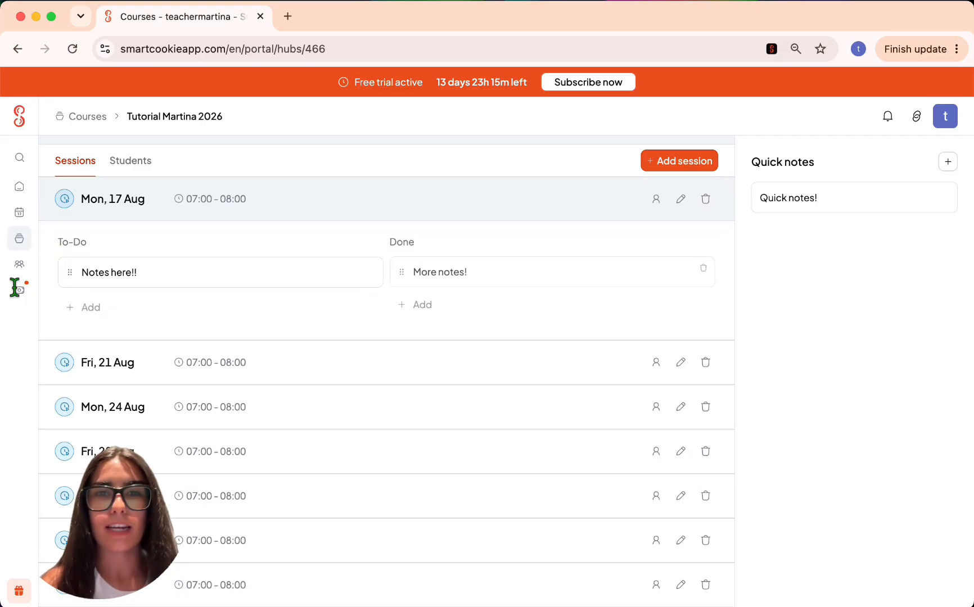
{"action": "scroll", "coordinate": [489, 261], "scroll_direction": "up", "scroll_amount": 5}
- In the 17–23 August calendar week, open Monday's session and its attending student's profile
{"action": "mouse_move", "coordinate": [4, 202]}
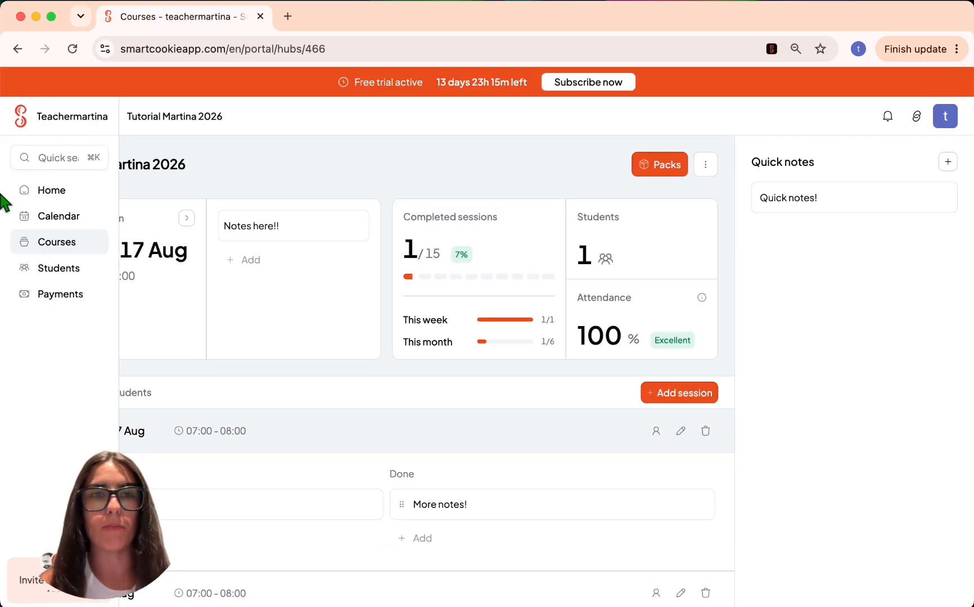
{"action": "left_click", "coordinate": [46, 216]}
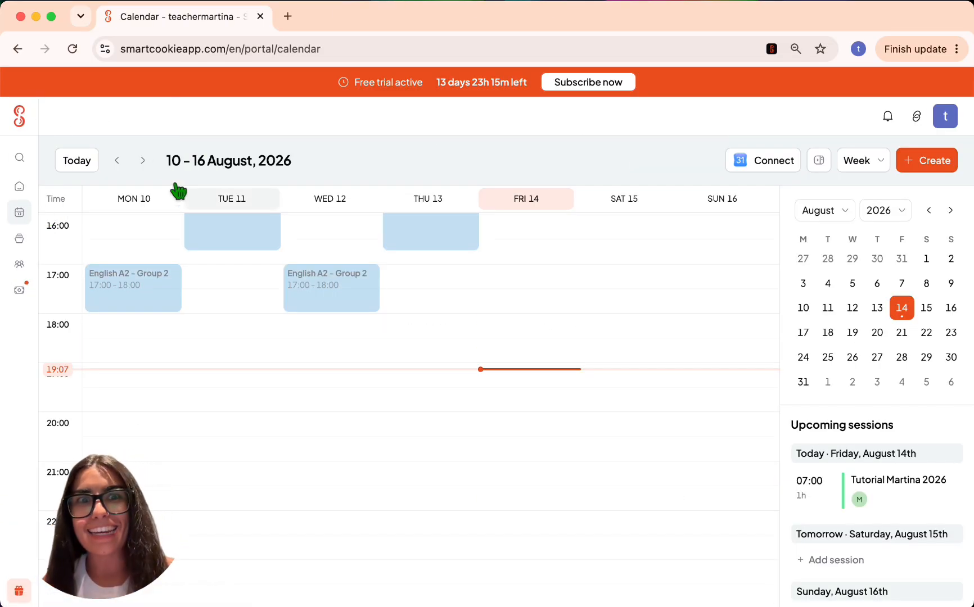
{"action": "left_click", "coordinate": [145, 162]}
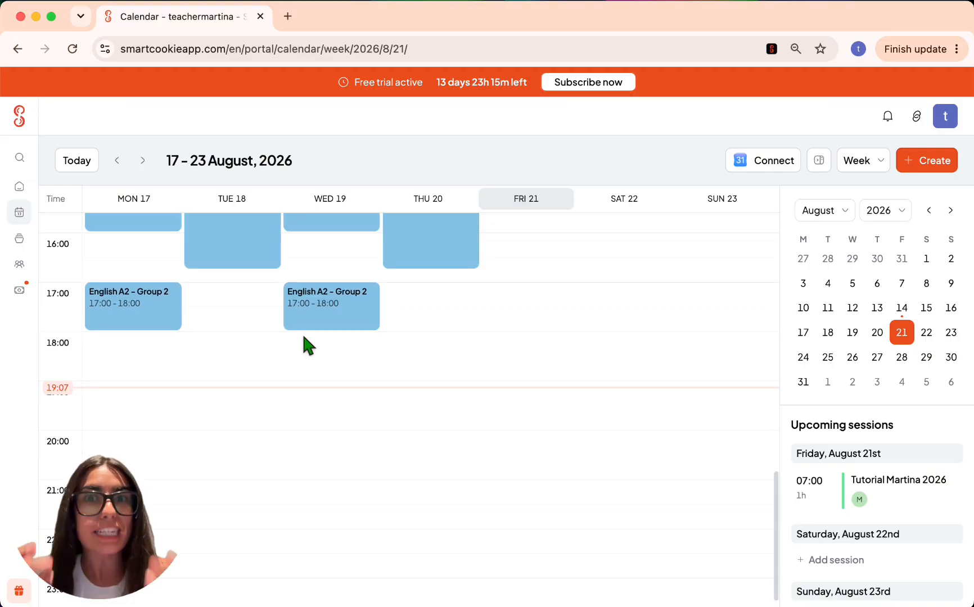
{"action": "scroll", "coordinate": [304, 343], "scroll_direction": "up", "scroll_amount": 10}
{"action": "scroll", "coordinate": [303, 337], "scroll_direction": "down", "scroll_amount": 1}
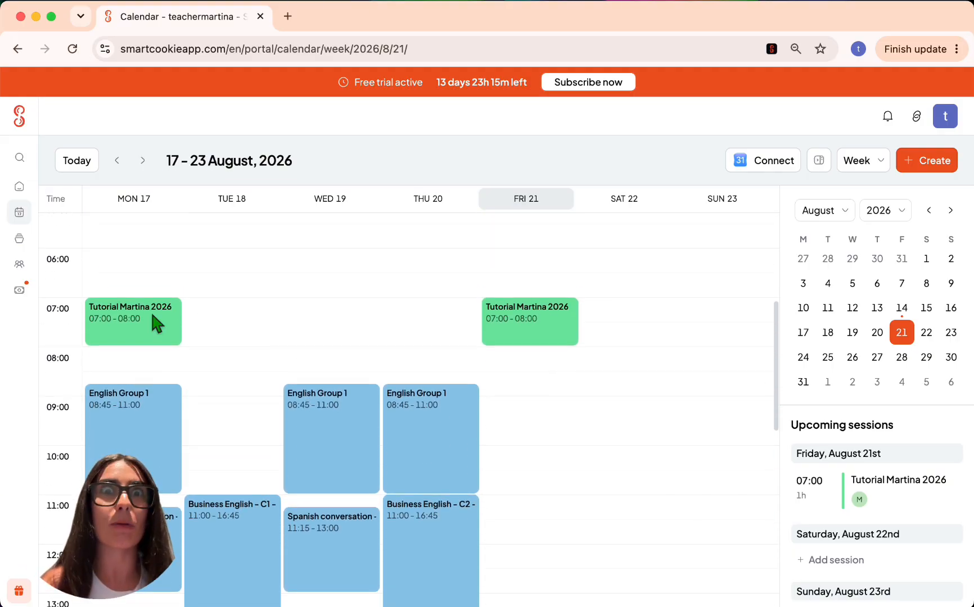
{"action": "left_click", "coordinate": [154, 323]}
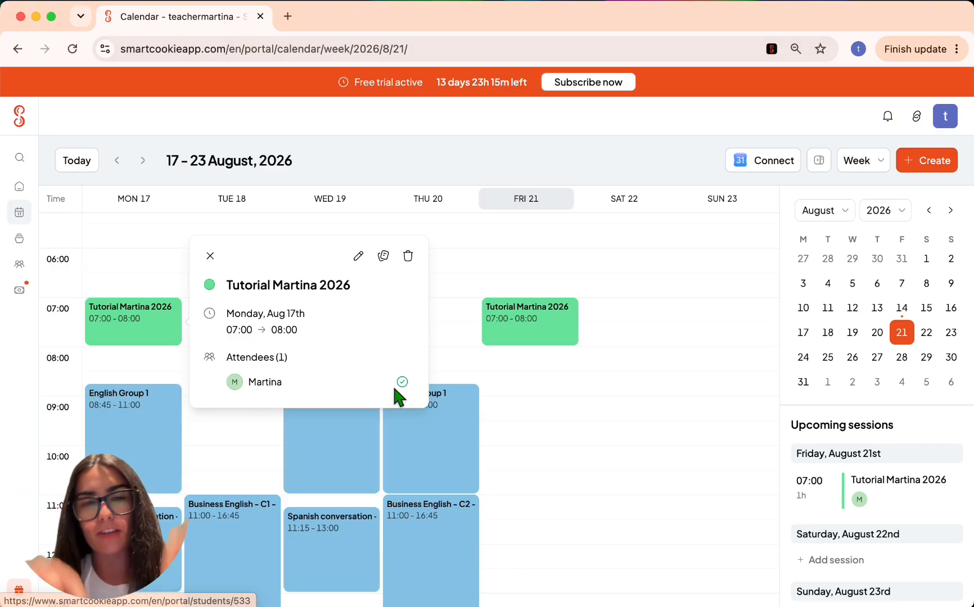
{"action": "mouse_move", "coordinate": [403, 388]}
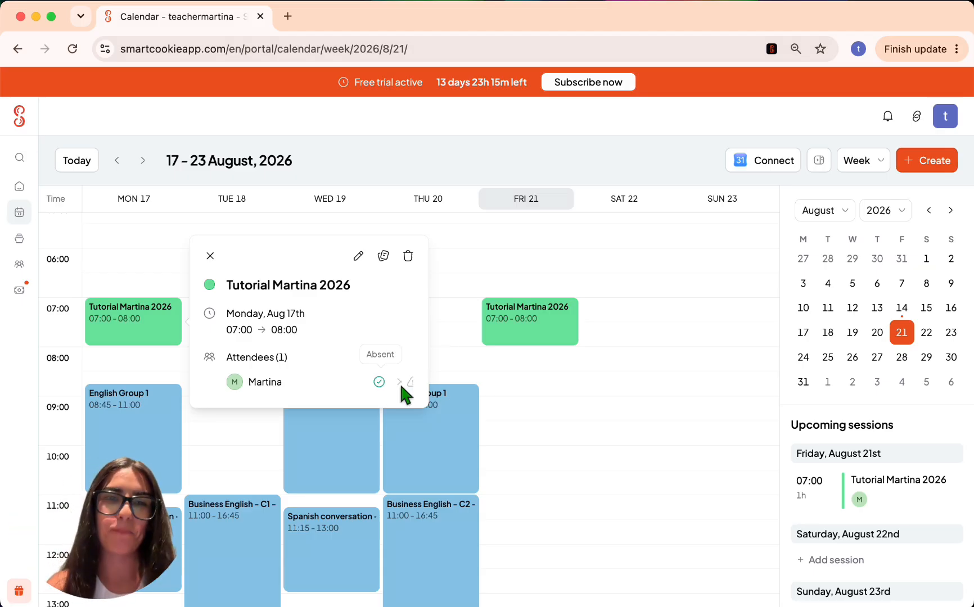
{"action": "left_click", "coordinate": [265, 383]}
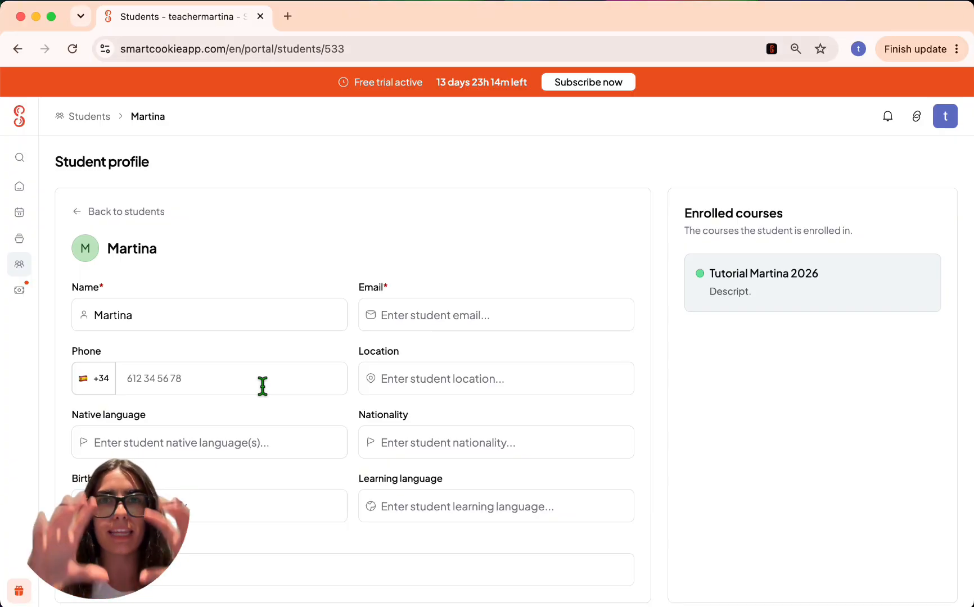
- Return to the Calendar, showing the 10–16 August 2026 week
{"action": "scroll", "coordinate": [262, 386], "scroll_direction": "down", "scroll_amount": 1}
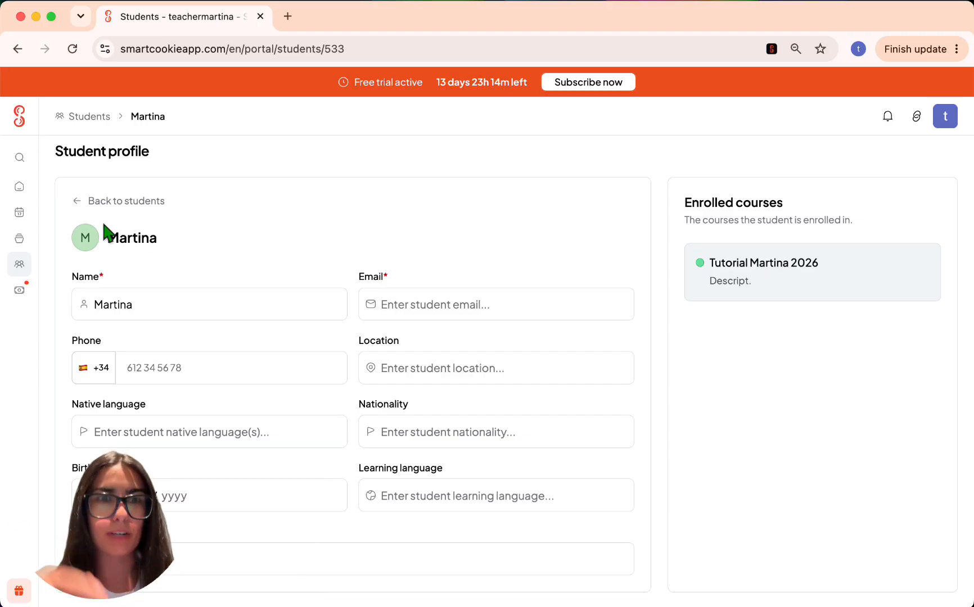
{"action": "left_click", "coordinate": [31, 221]}
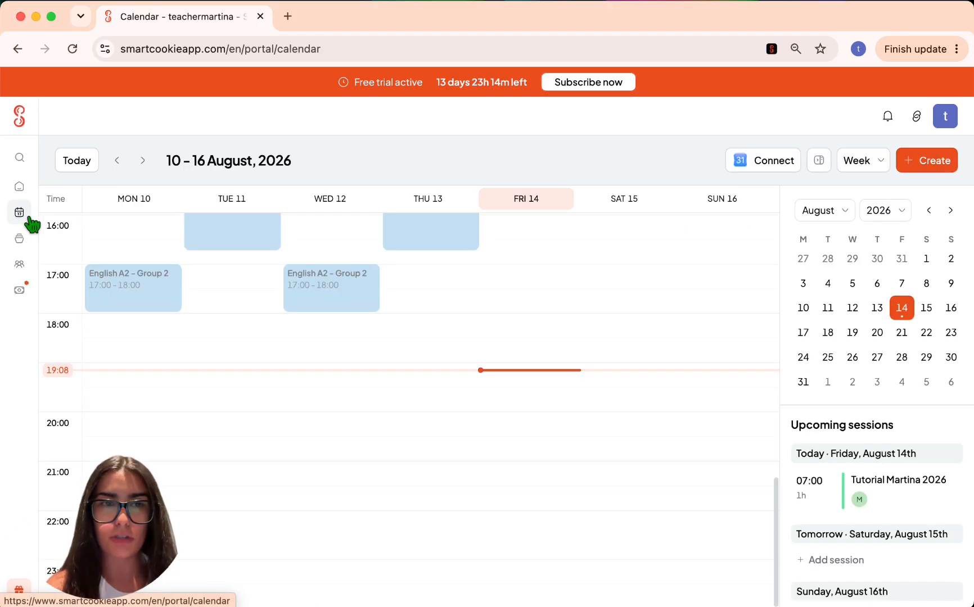
{"action": "scroll", "coordinate": [316, 405], "scroll_direction": "up", "scroll_amount": 5}
{"action": "scroll", "coordinate": [316, 394], "scroll_direction": "up", "scroll_amount": 2}
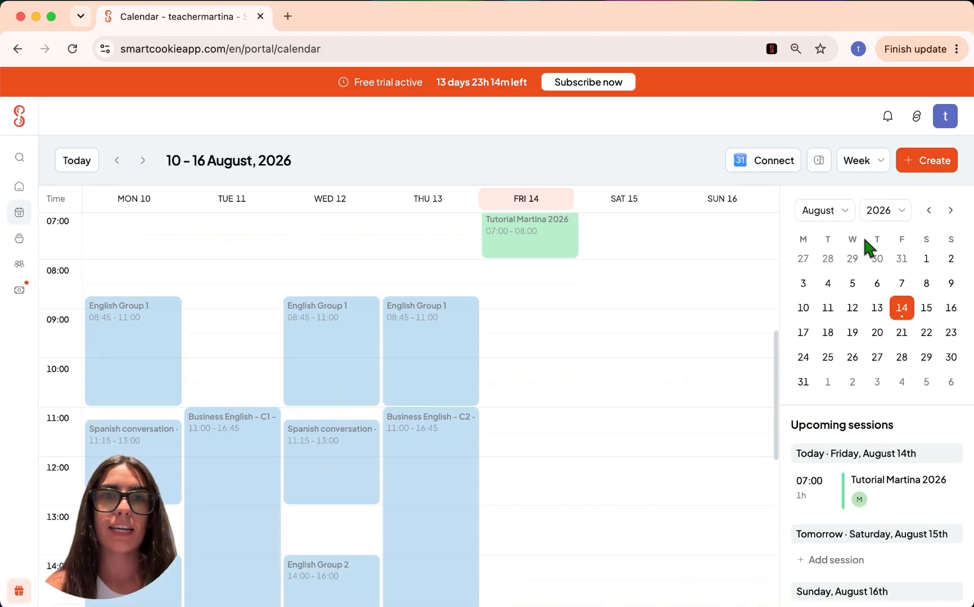
{"action": "left_click", "coordinate": [758, 164]}
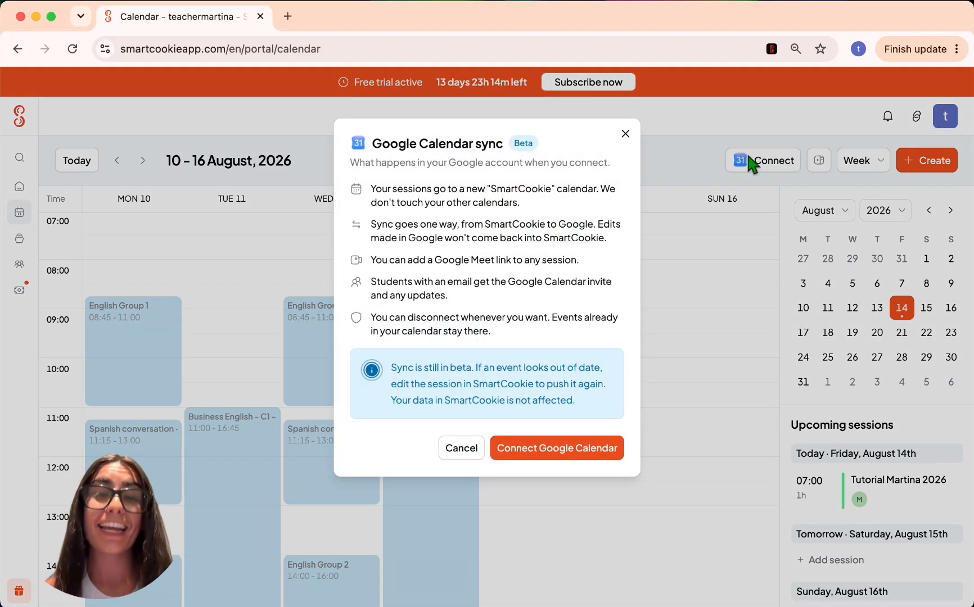
{"action": "left_click", "coordinate": [559, 455]}
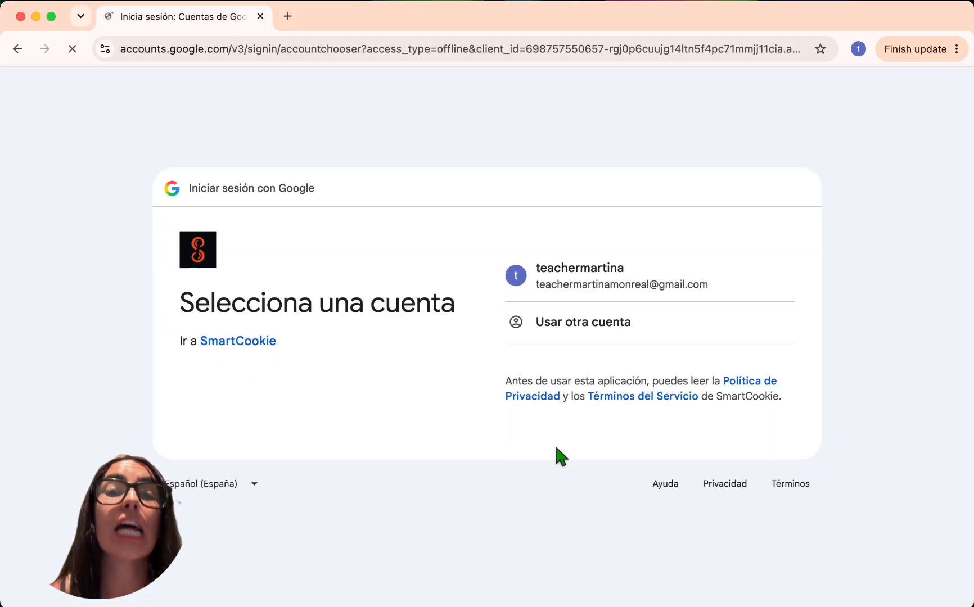
- Sign in with the teacher's Google account and grant SmartCookie access on both Continuar screens
{"action": "left_click", "coordinate": [636, 275]}
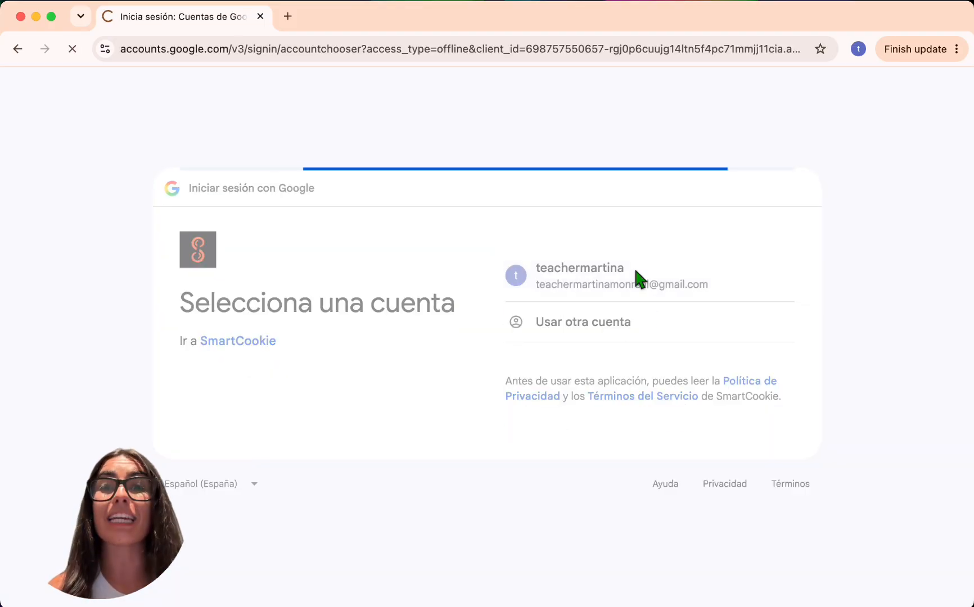
{"action": "left_click", "coordinate": [688, 425]}
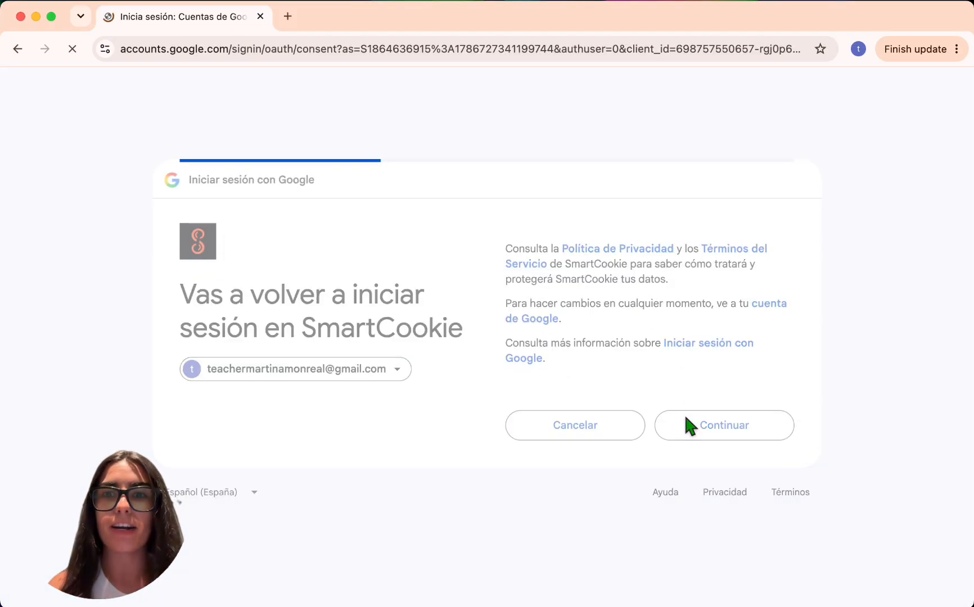
{"action": "left_click", "coordinate": [696, 500]}
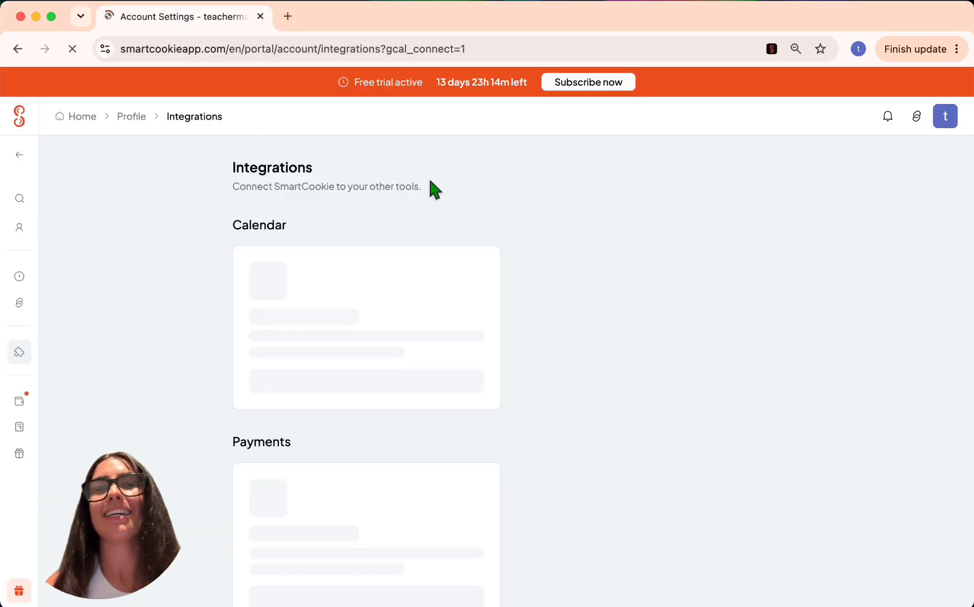
- Check the Stripe Connect setup explanation, leave payments unconnected and return to the dashboard
{"action": "scroll", "coordinate": [431, 181], "scroll_direction": "down", "scroll_amount": 2}
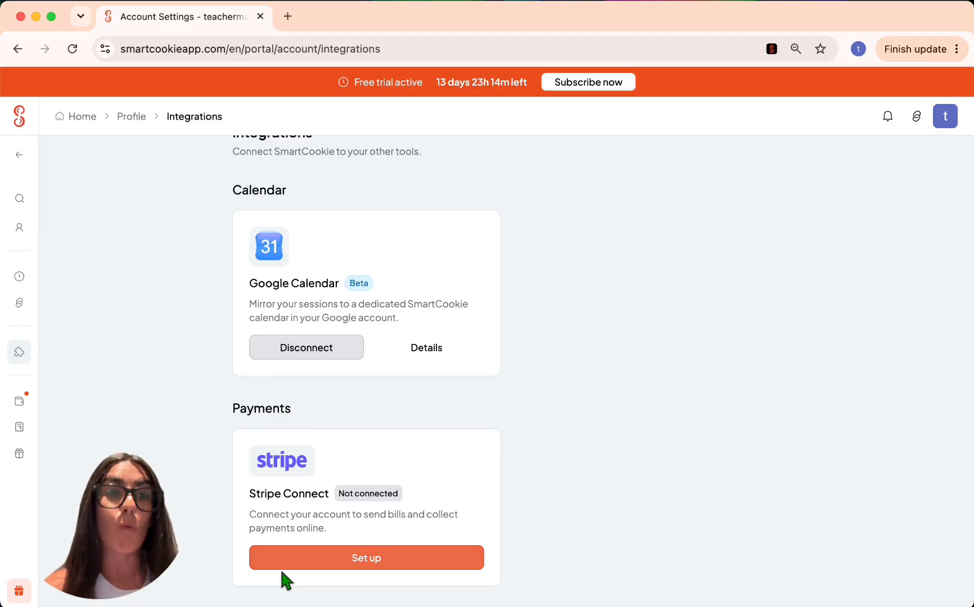
{"action": "left_click", "coordinate": [292, 558]}
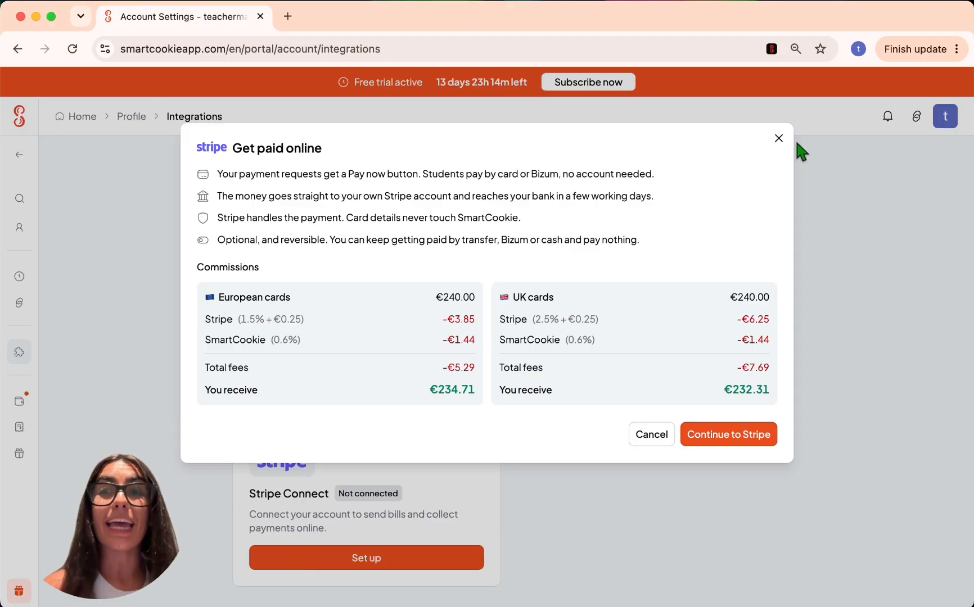
{"action": "left_click", "coordinate": [778, 138]}
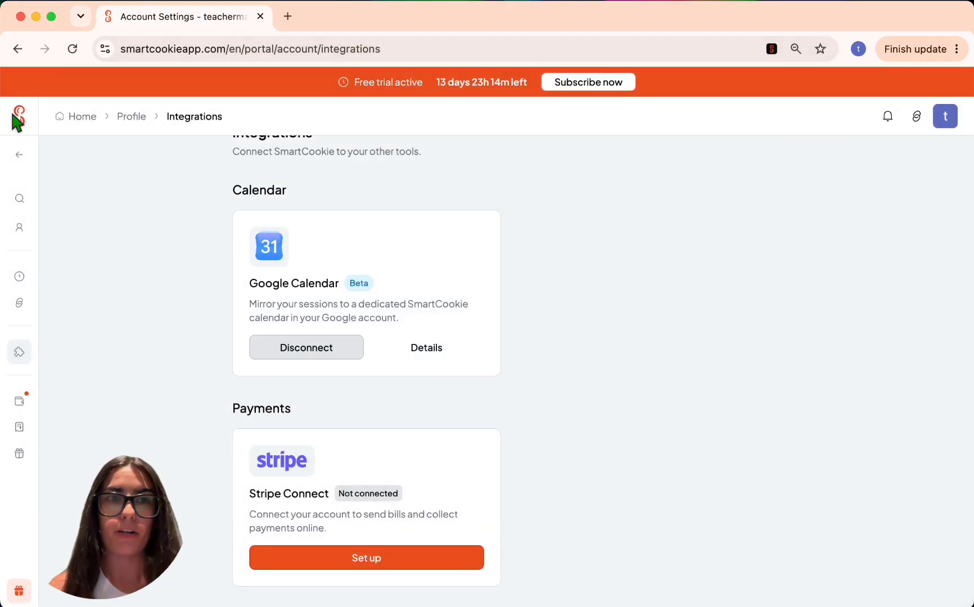
{"action": "left_click", "coordinate": [94, 132]}
- Open the Students list and view the first student's profile
{"action": "mouse_move", "coordinate": [23, 158]}
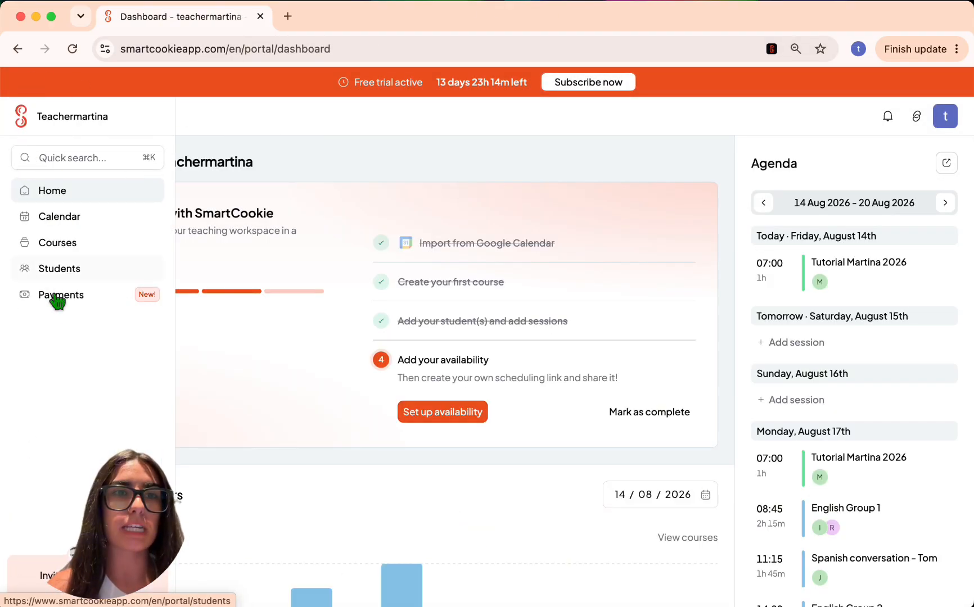
{"action": "left_click", "coordinate": [87, 272]}
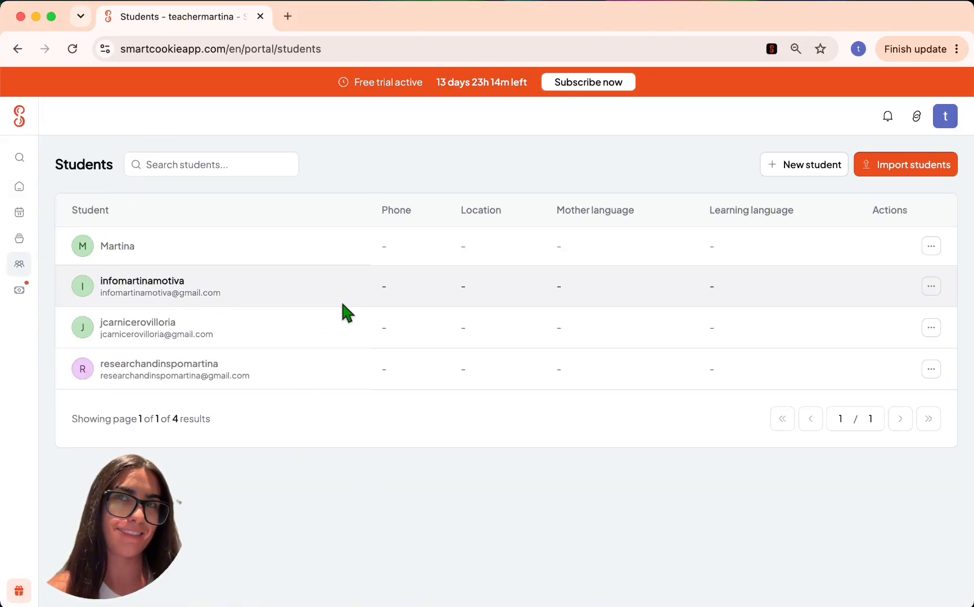
{"action": "left_click", "coordinate": [123, 235]}
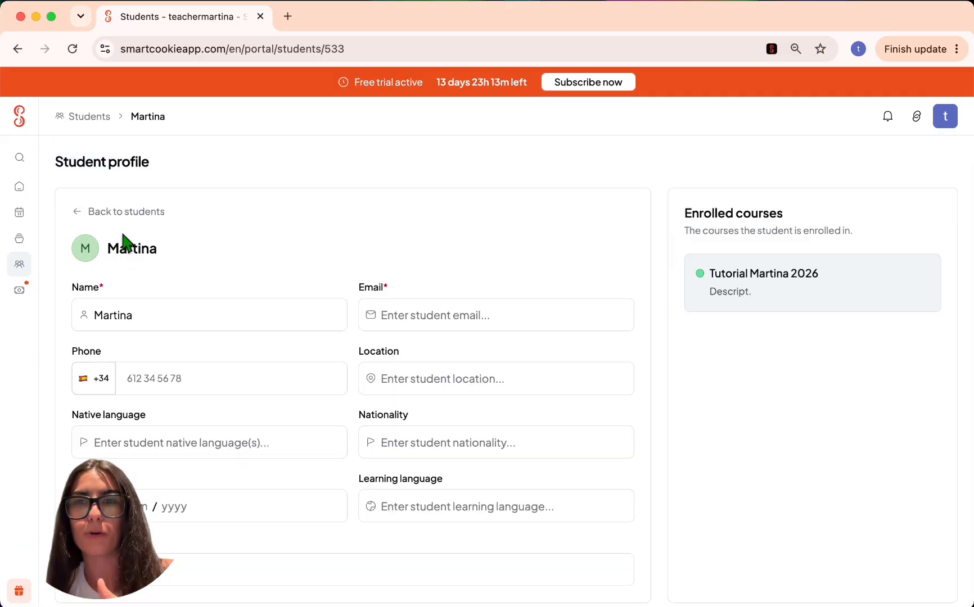
- Review the Payments overview showing the €10.00 unbilled pack, then go to Courses
{"action": "left_click", "coordinate": [40, 302]}
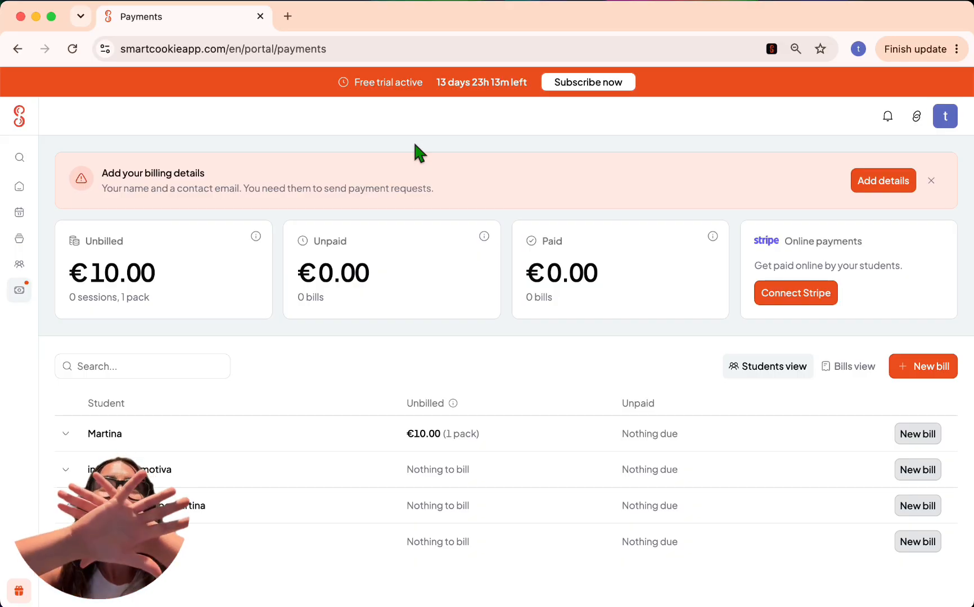
{"action": "scroll", "coordinate": [416, 151], "scroll_direction": "down", "scroll_amount": 3}
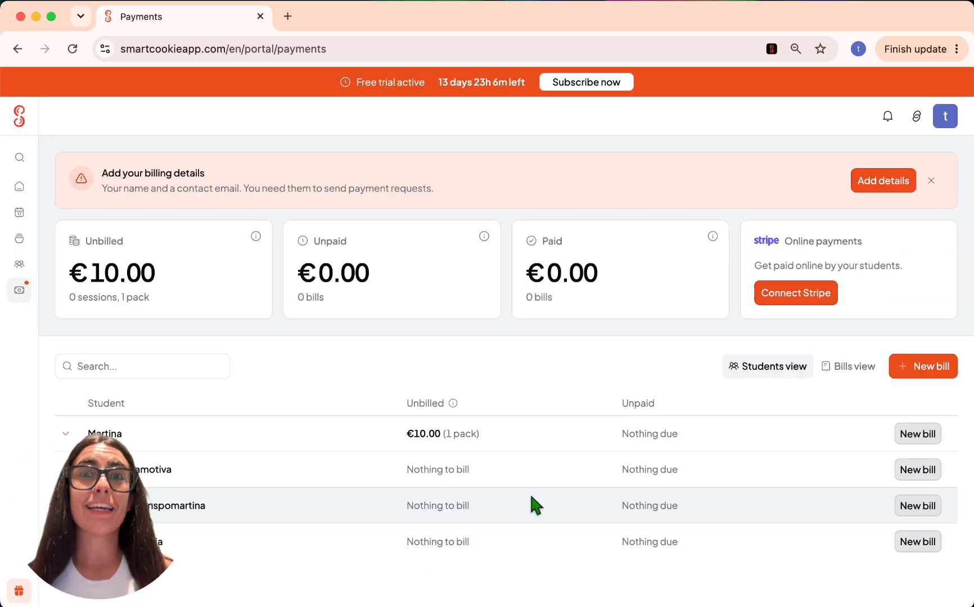
{"action": "scroll", "coordinate": [531, 498], "scroll_direction": "down", "scroll_amount": 2}
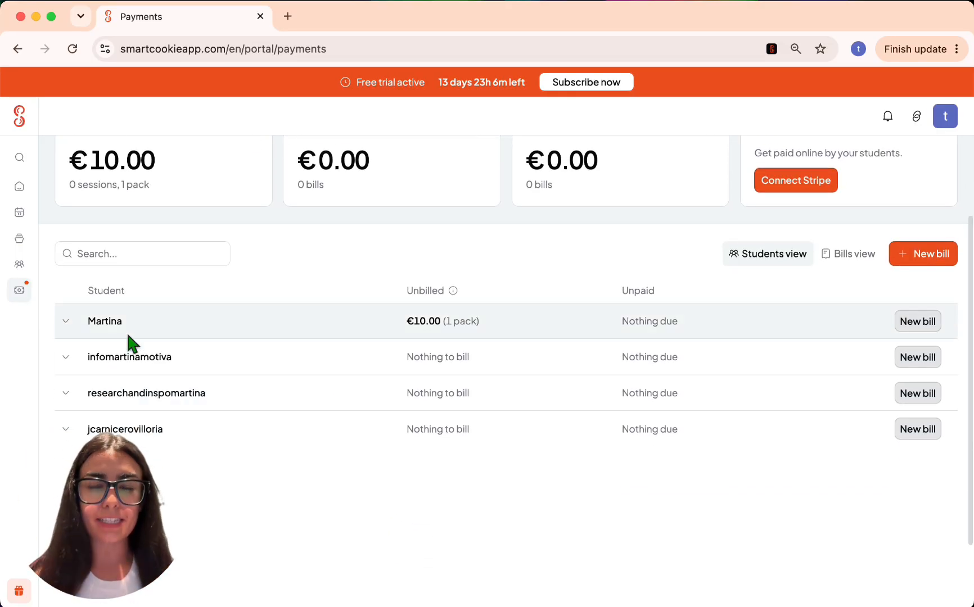
{"action": "left_click", "coordinate": [55, 242]}
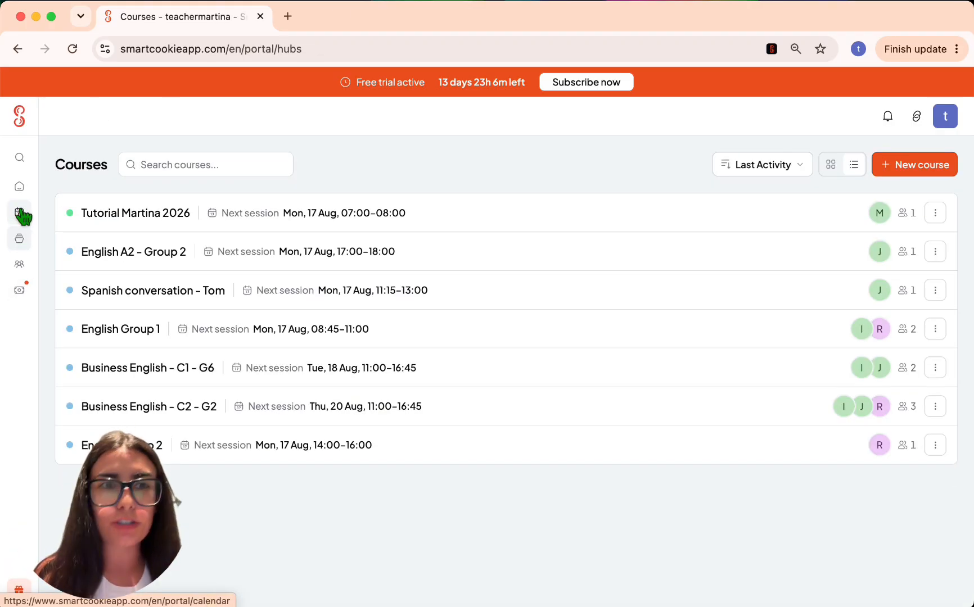
- In the calendar's 17–23 August week, draw a Tuesday 18 session from 08:45 to 10:00
{"action": "left_click", "coordinate": [21, 213]}
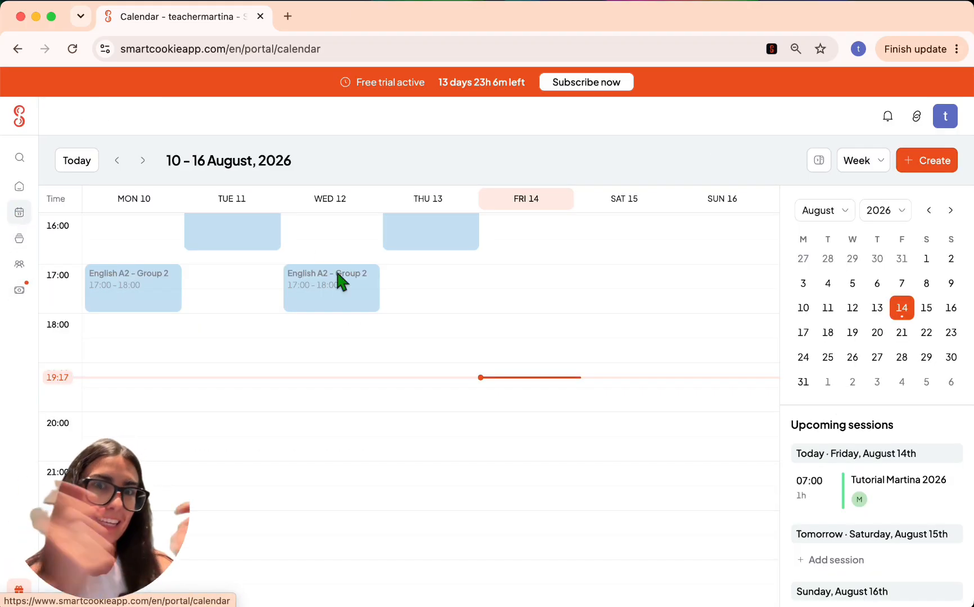
{"action": "left_click", "coordinate": [142, 161]}
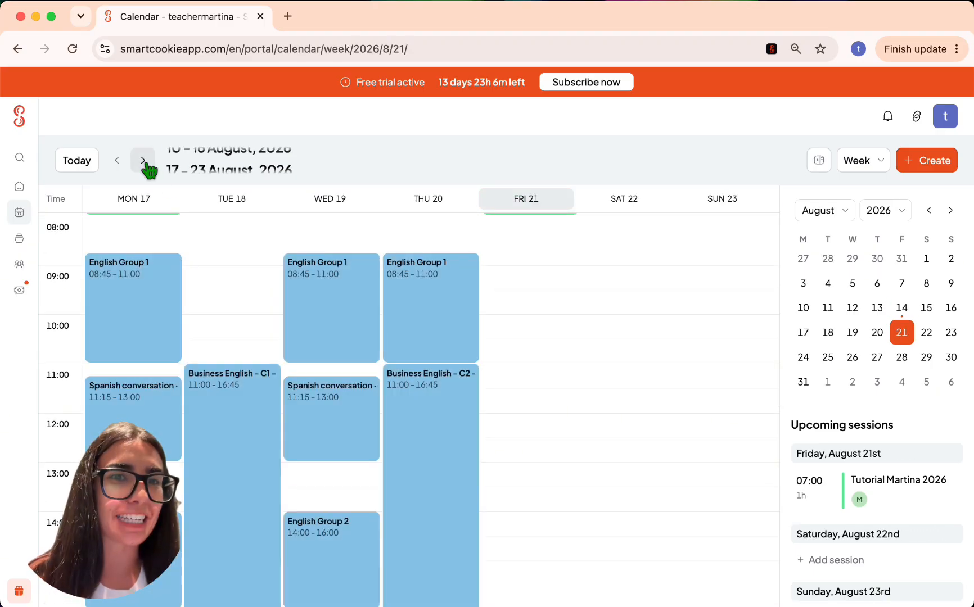
{"action": "scroll", "coordinate": [228, 255], "scroll_direction": "up", "scroll_amount": 2}
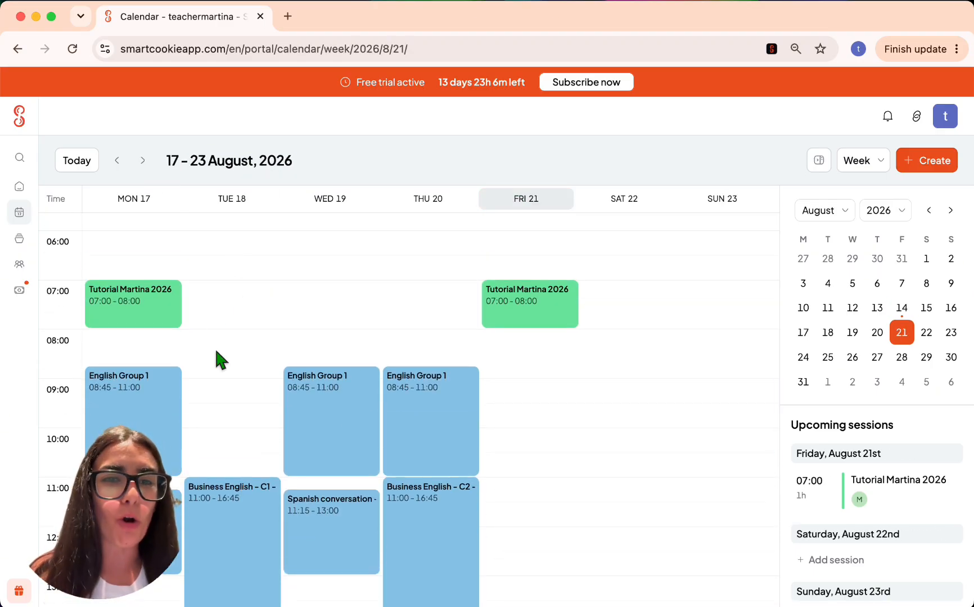
{"action": "left_click_drag", "start_coordinate": [219, 388], "coordinate": [220, 449]}
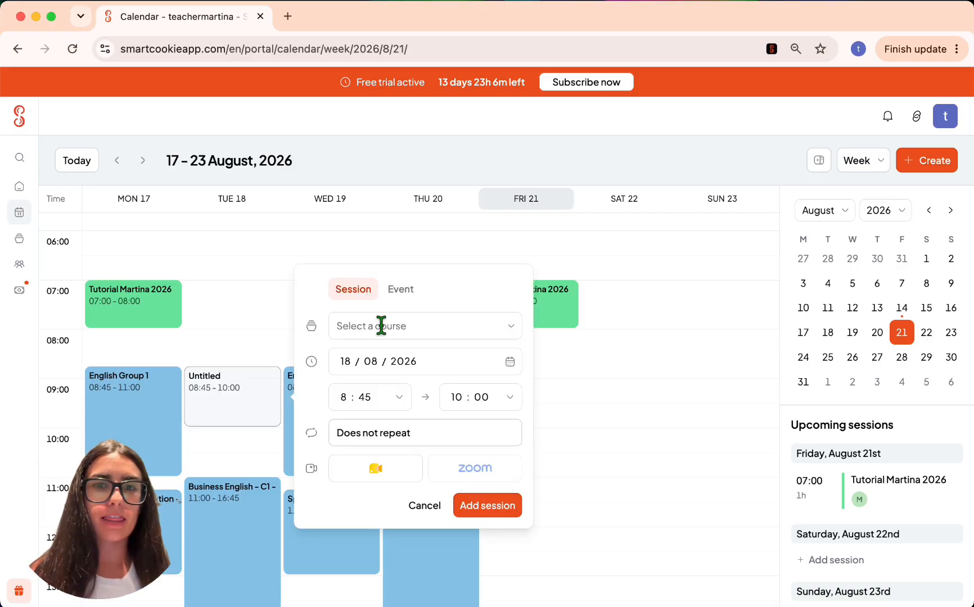
{"action": "left_click", "coordinate": [511, 336]}
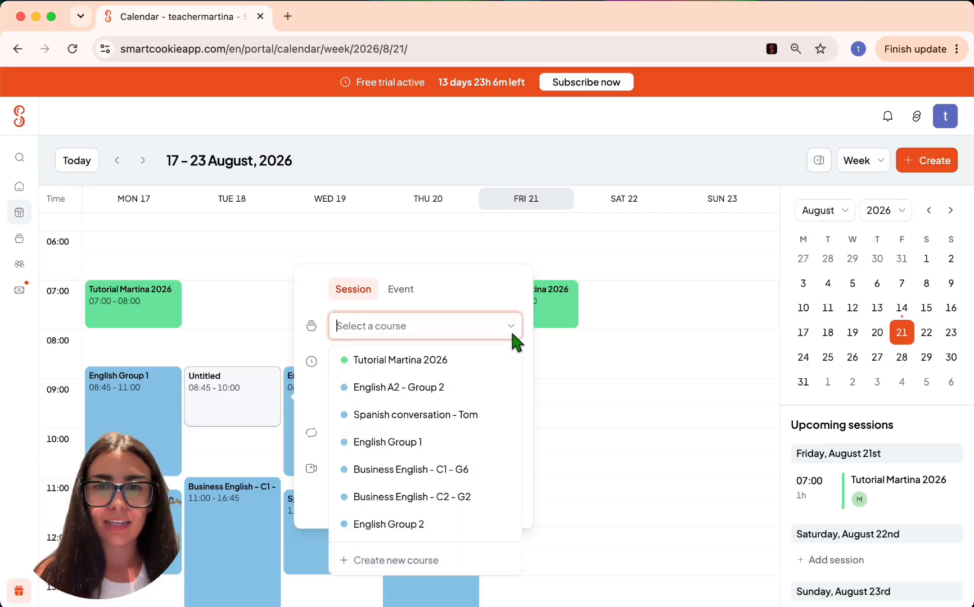
- Start a new 1 to 1 course for the session and name it 'Tutorial 2'
{"action": "left_click", "coordinate": [349, 560]}
{"action": "left_click", "coordinate": [426, 264]}
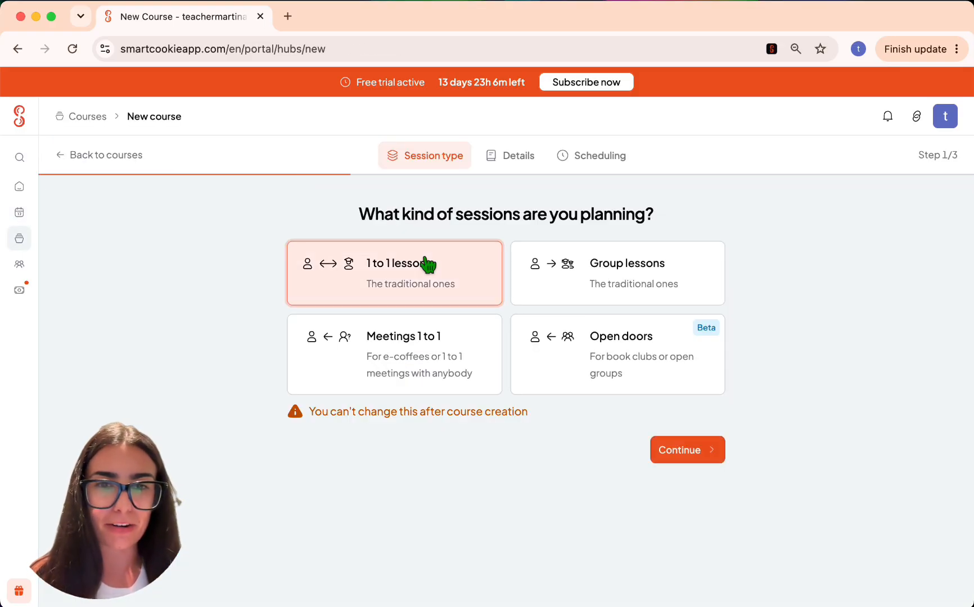
{"action": "left_click", "coordinate": [695, 453]}
{"action": "type", "text": "M"}
{"action": "key", "text": "BackSpace"}
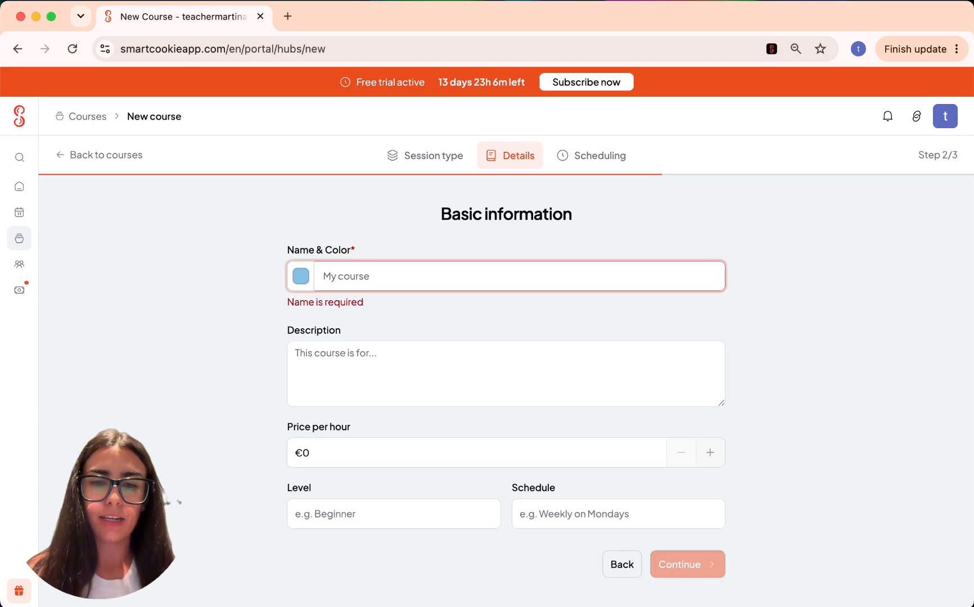
{"action": "type", "text": "Tutorial 2"}
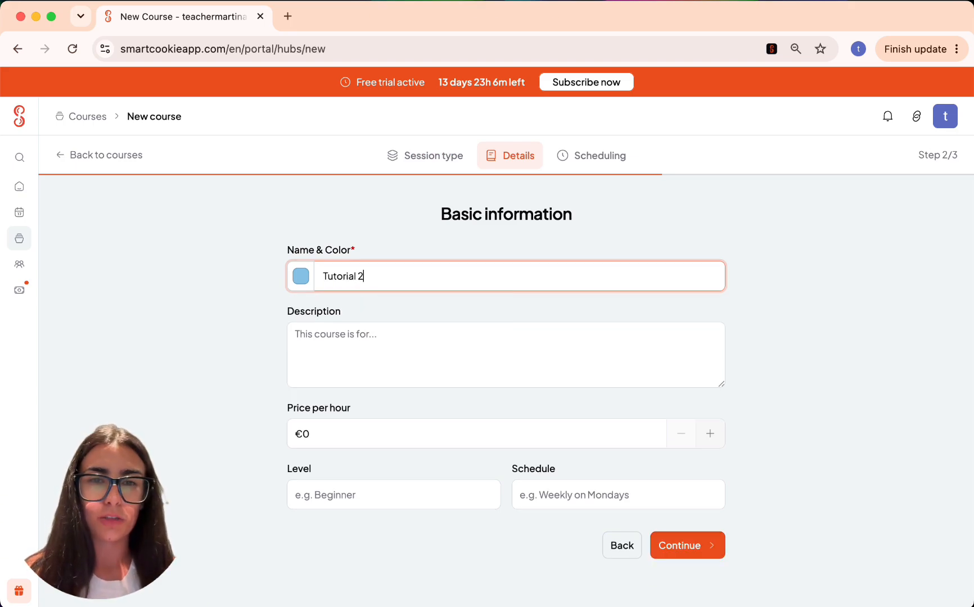
- Give Tutorial 2 a salmon colour, create it, and open its course page
{"action": "left_click", "coordinate": [300, 276]}
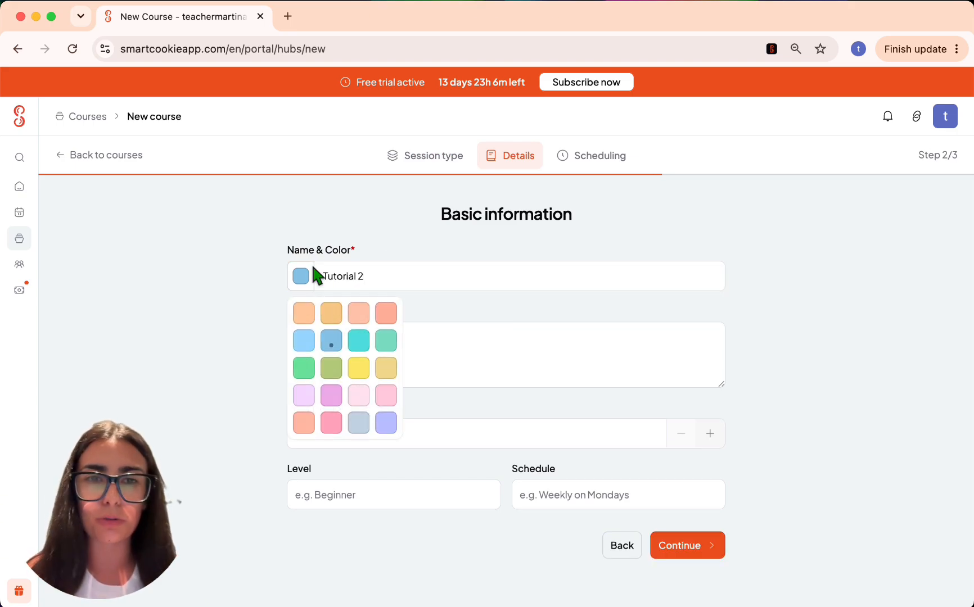
{"action": "left_click", "coordinate": [387, 314]}
{"action": "left_click", "coordinate": [700, 545]}
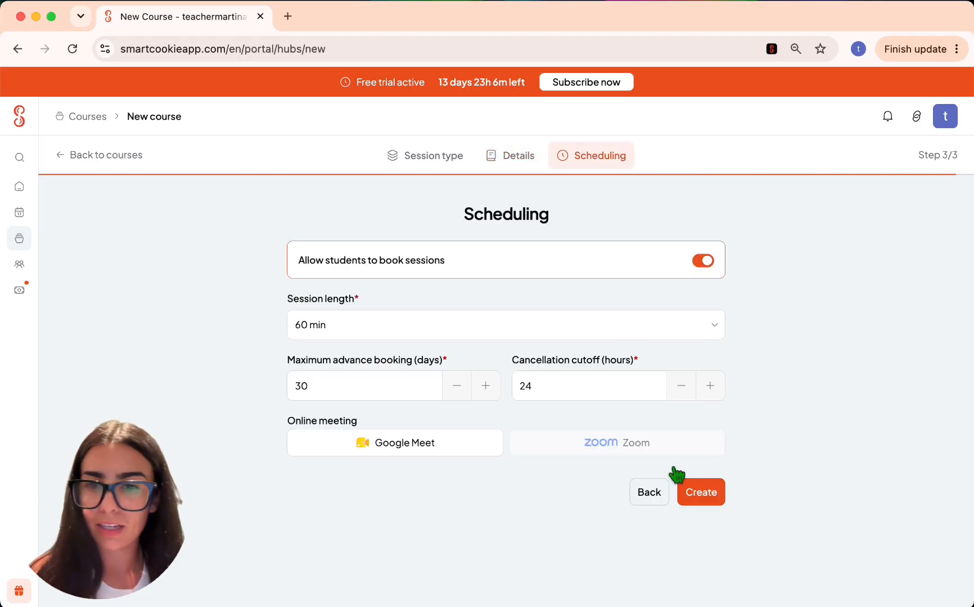
{"action": "left_click", "coordinate": [717, 493]}
{"action": "left_click", "coordinate": [564, 357]}
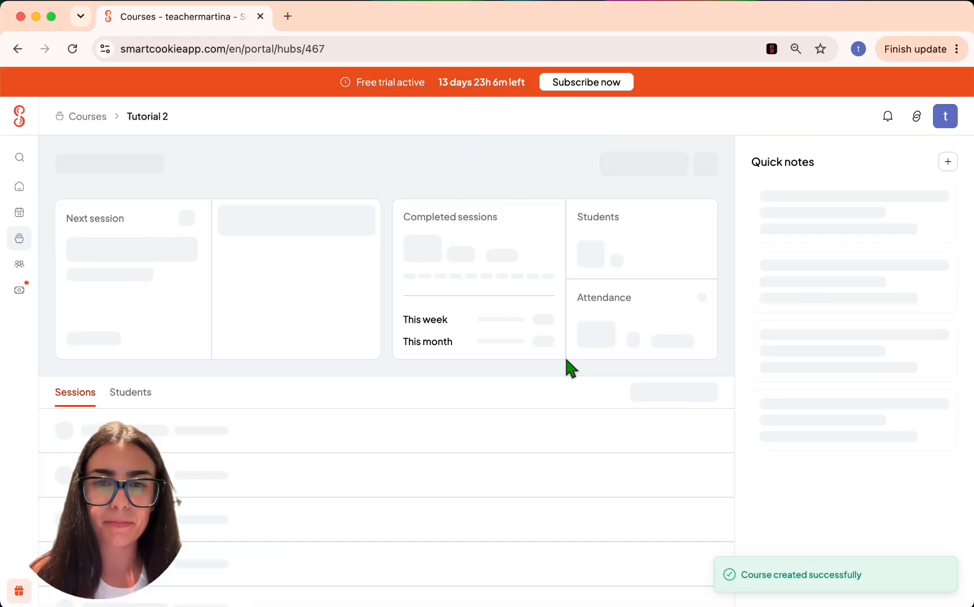
- Open the course's students and browse the existing-student picker before closing it
{"action": "left_click", "coordinate": [125, 397]}
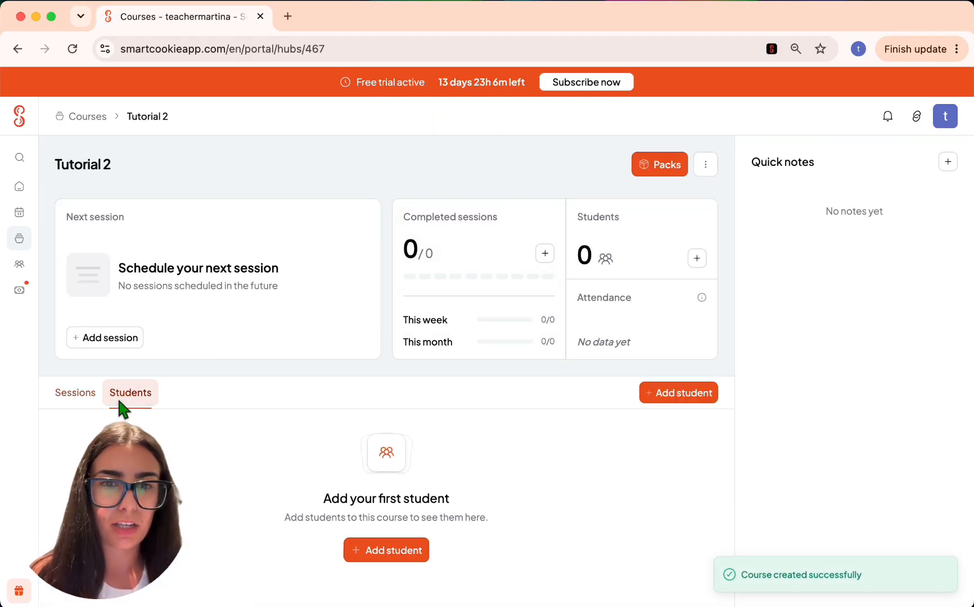
{"action": "left_click", "coordinate": [358, 550]}
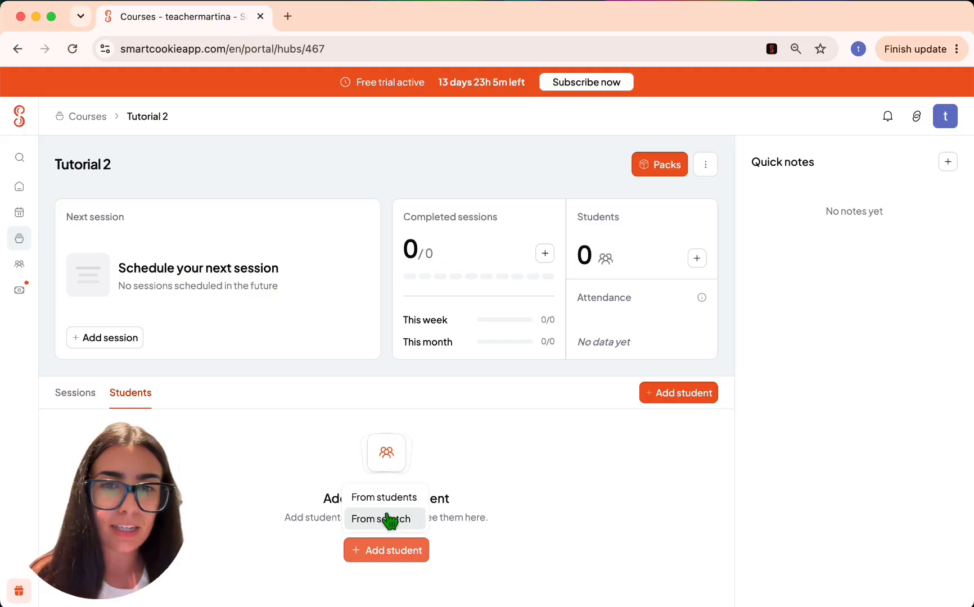
{"action": "left_click", "coordinate": [392, 496]}
{"action": "left_click", "coordinate": [366, 248]}
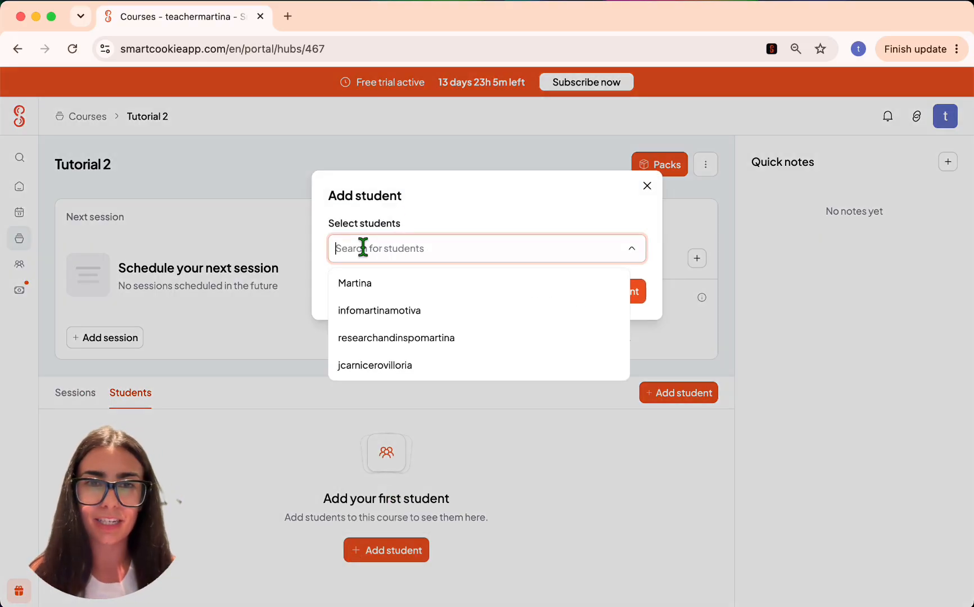
{"action": "left_click", "coordinate": [647, 186]}
- Add a brand-new student named Tutorial 2 to the course, then begin a new session
{"action": "left_click", "coordinate": [353, 548]}
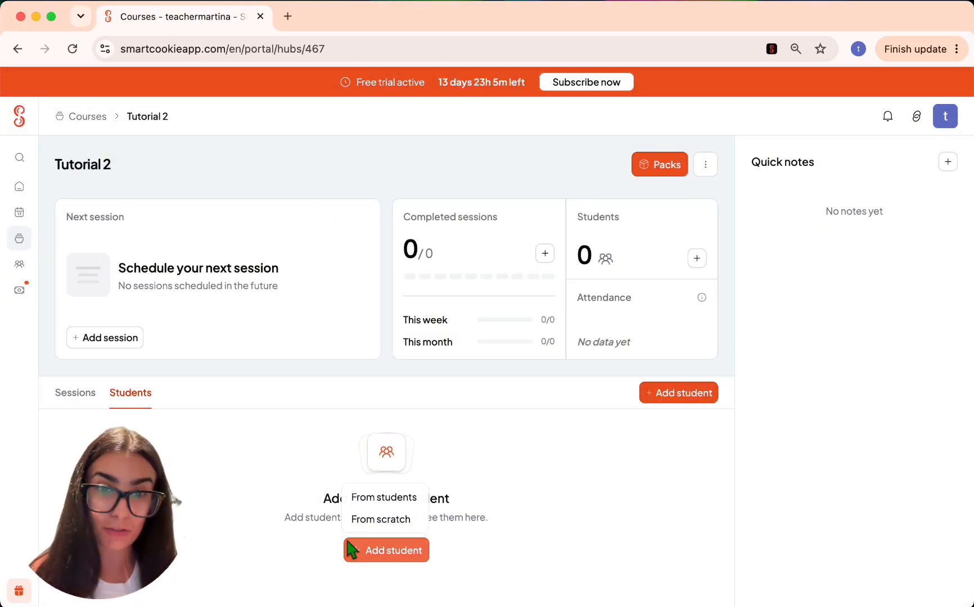
{"action": "left_click", "coordinate": [388, 519]}
{"action": "type", "text": "Tutorial 2"}
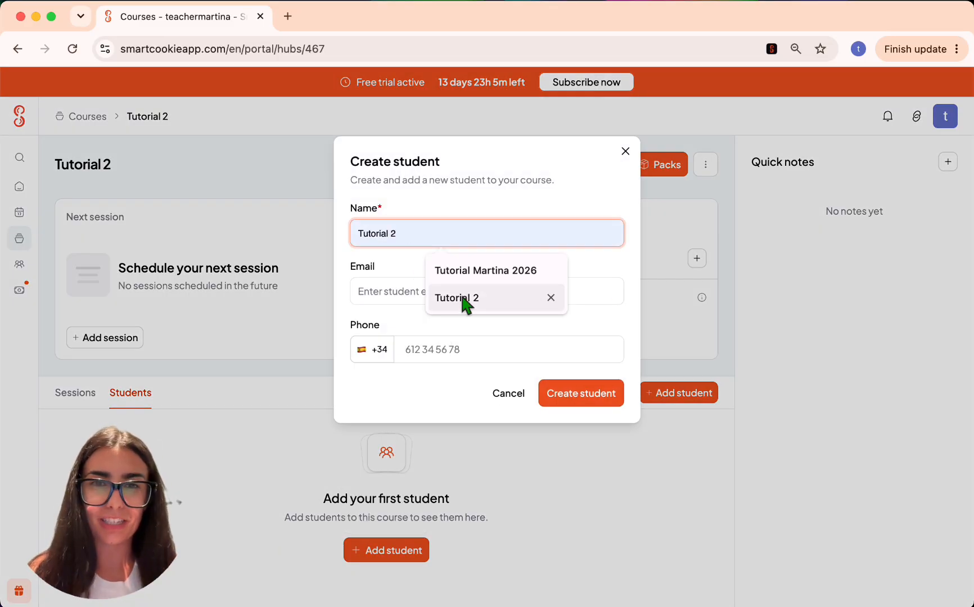
{"action": "left_click", "coordinate": [462, 298]}
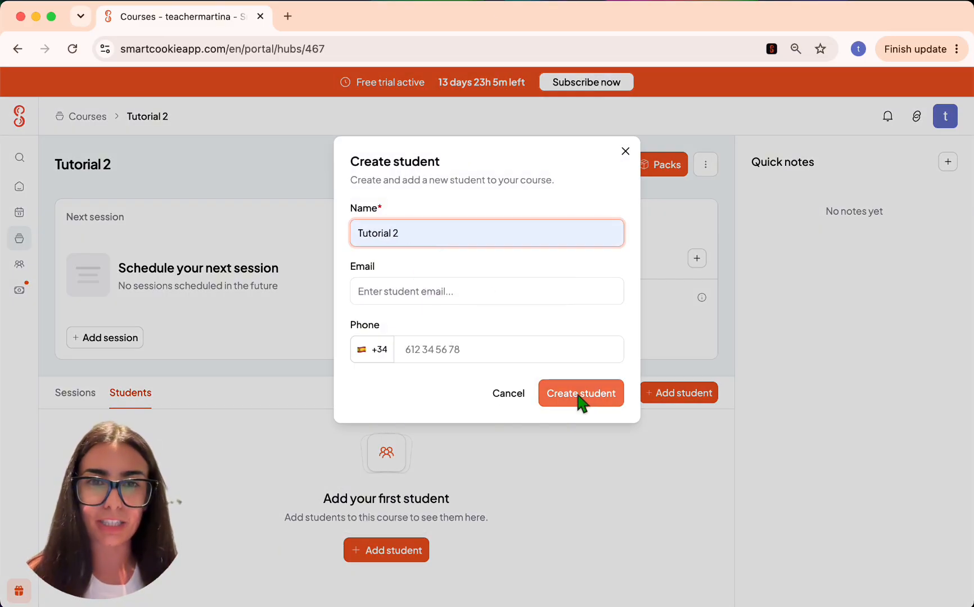
{"action": "left_click", "coordinate": [579, 396]}
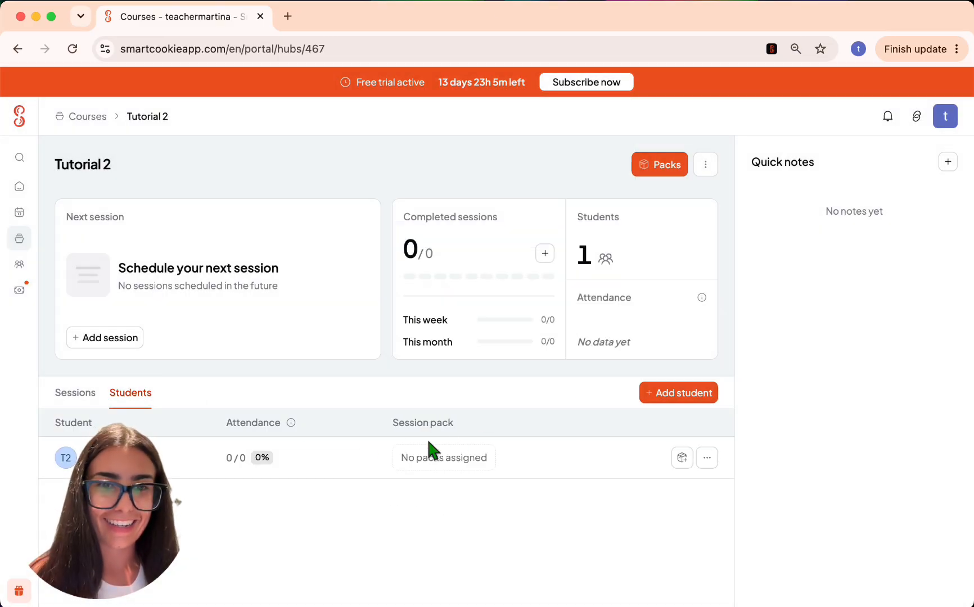
{"action": "left_click", "coordinate": [89, 395]}
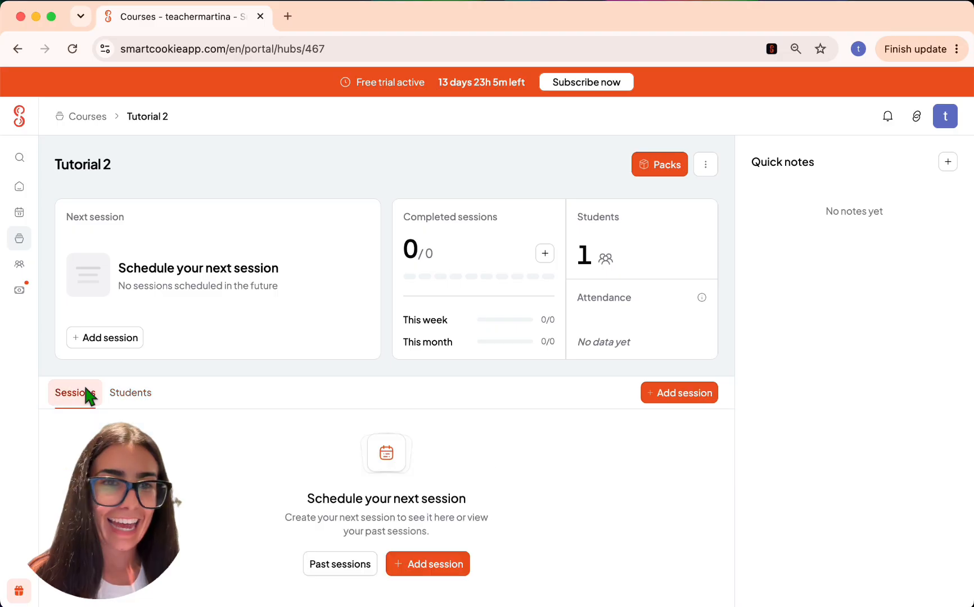
{"action": "left_click", "coordinate": [702, 400]}
- Make the session repeat weekly on Sundays until December 2026 on Google Meet, and add it
{"action": "left_click", "coordinate": [394, 307]}
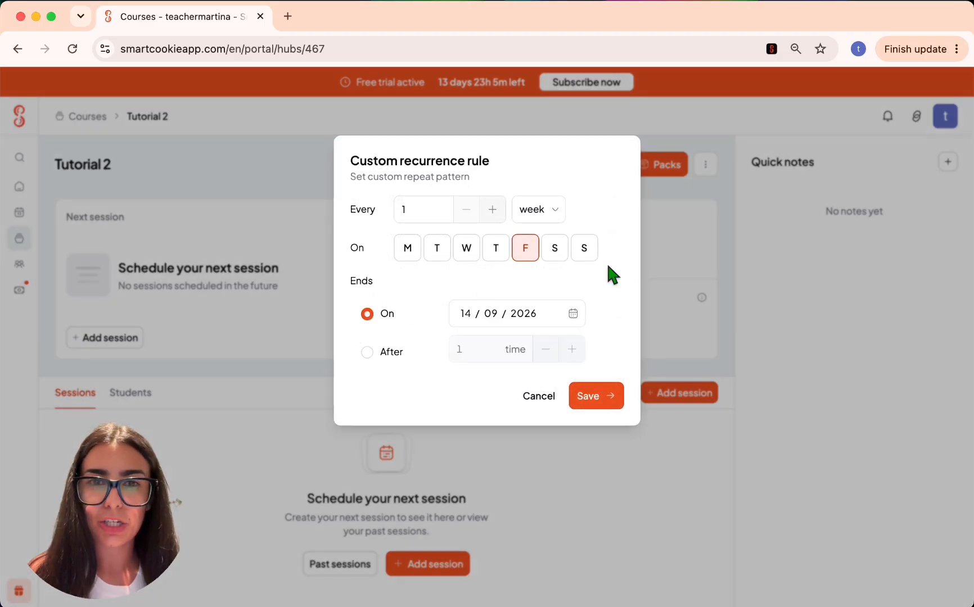
{"action": "left_click", "coordinate": [527, 248]}
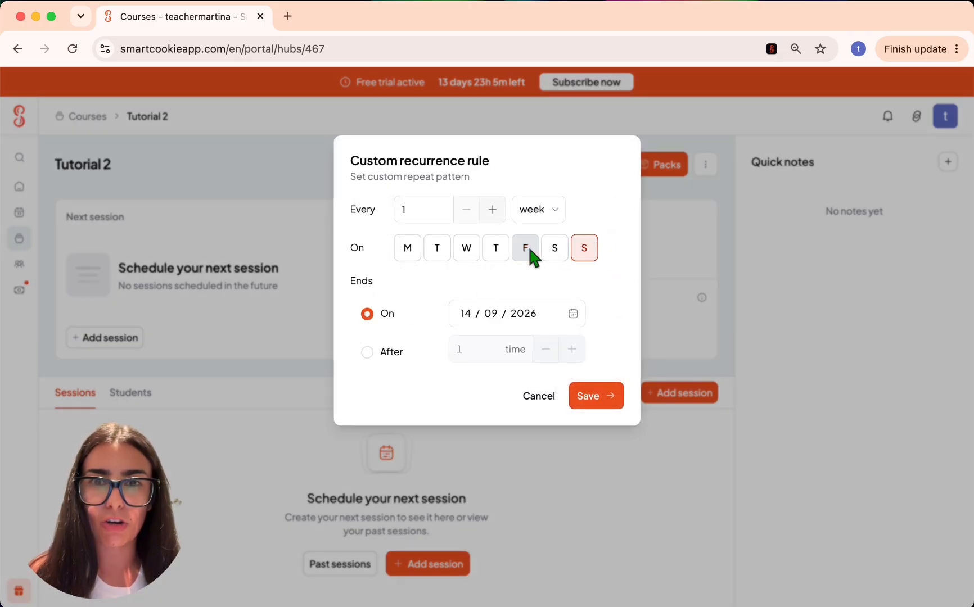
{"action": "left_click", "coordinate": [490, 314]}
{"action": "type", "text": "12"}
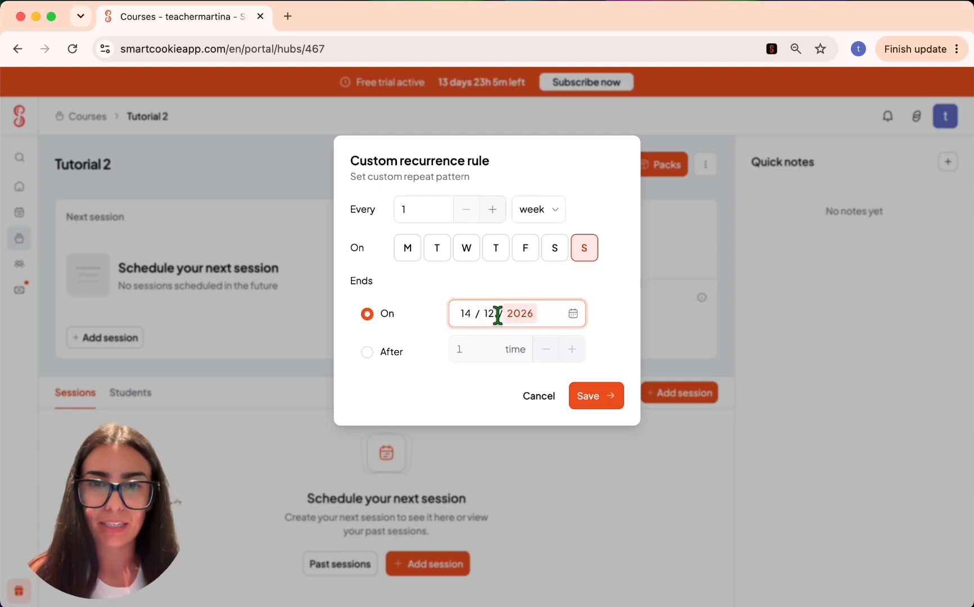
{"action": "left_click", "coordinate": [596, 400]}
{"action": "left_click", "coordinate": [437, 353]}
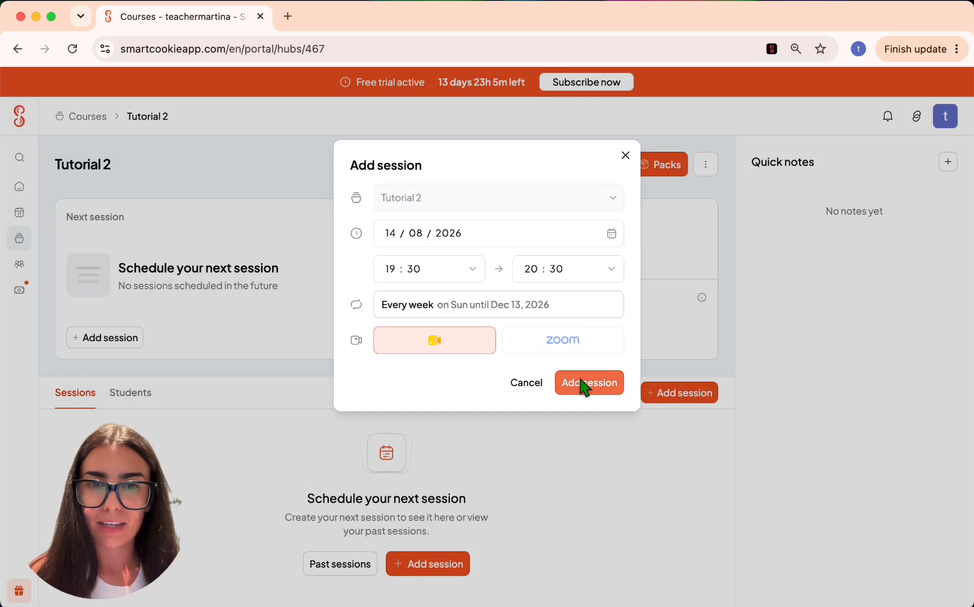
{"action": "left_click", "coordinate": [582, 385]}
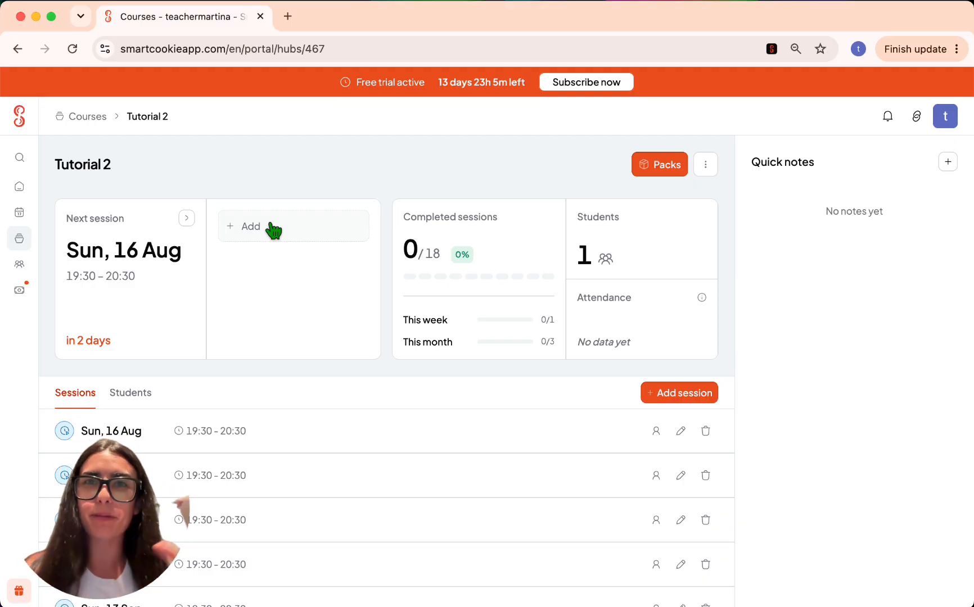
{"action": "left_click", "coordinate": [142, 397]}
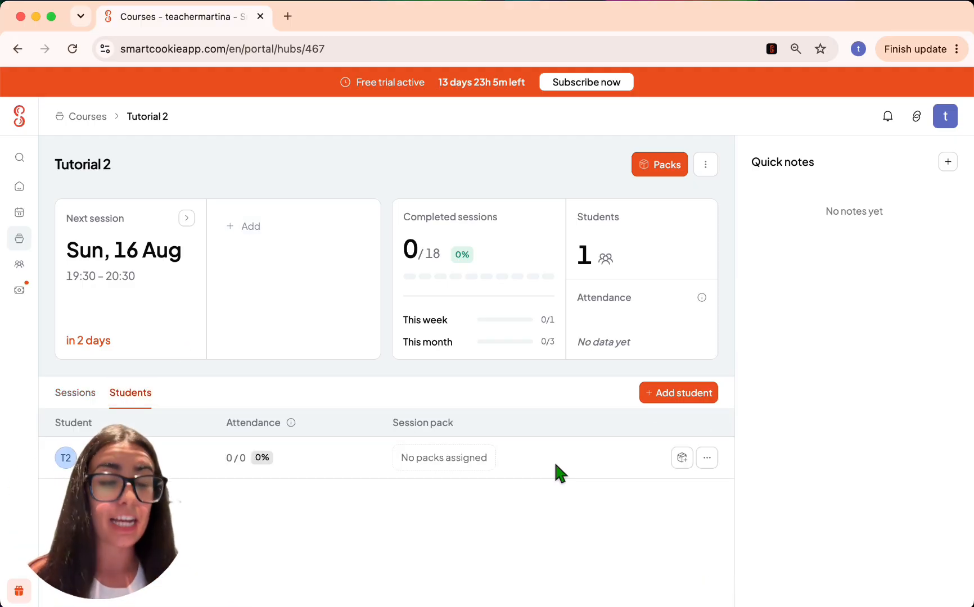
- Change Tutorial 2's price per hour to €10 through Edit course and save it
{"action": "left_click", "coordinate": [84, 393]}
{"action": "left_click", "coordinate": [705, 164]}
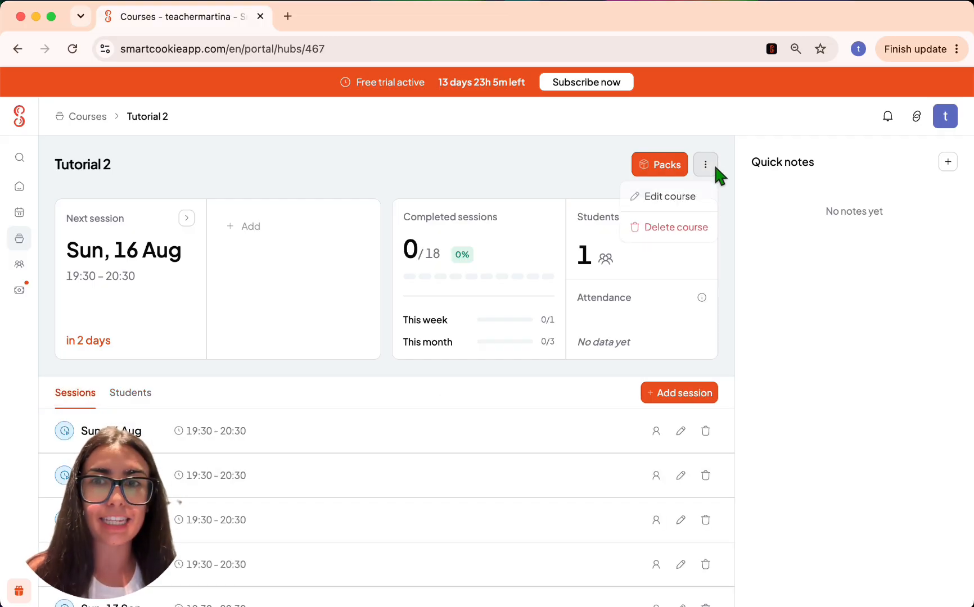
{"action": "left_click", "coordinate": [675, 196]}
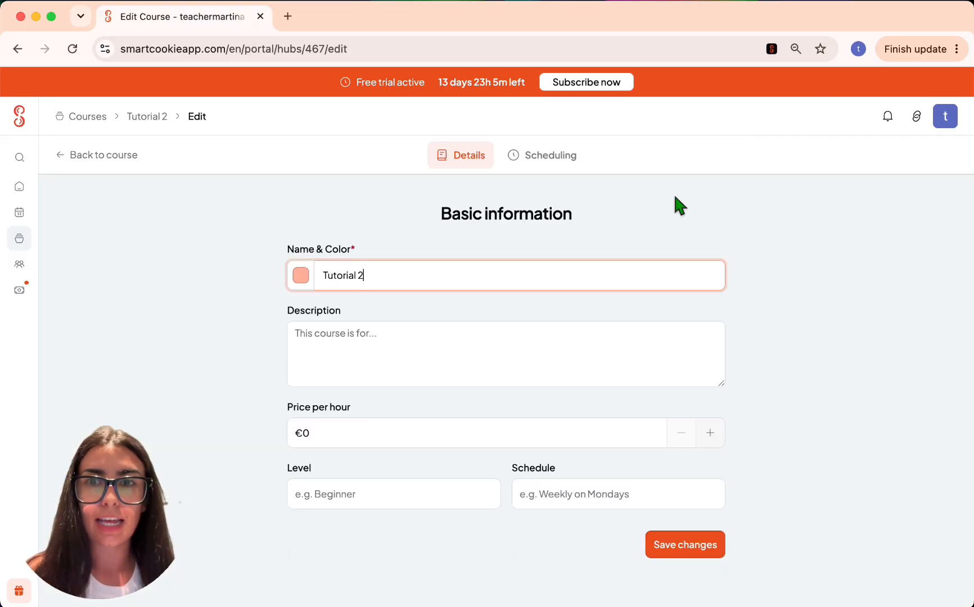
{"action": "left_click", "coordinate": [302, 433]}
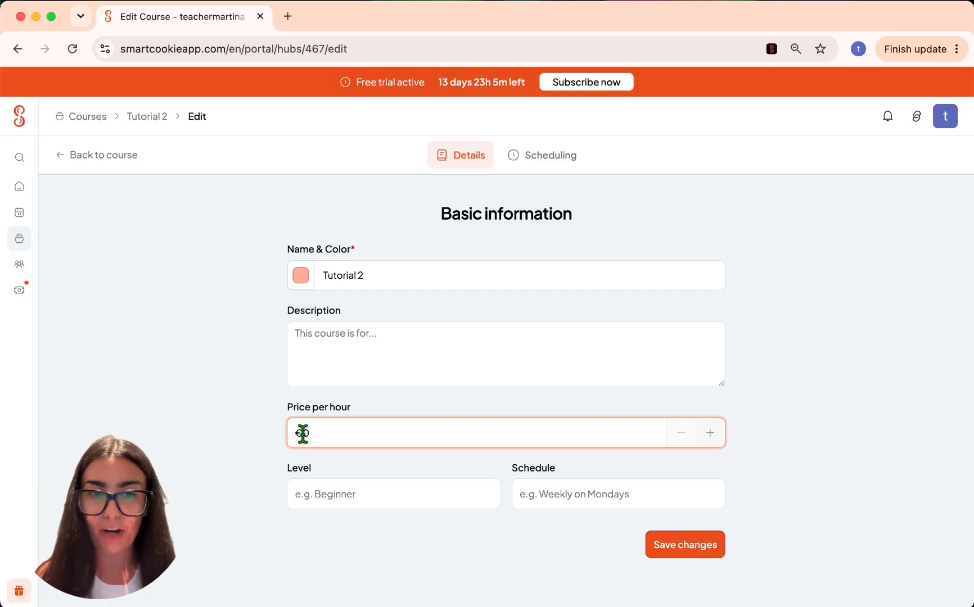
{"action": "type", "text": "1"}
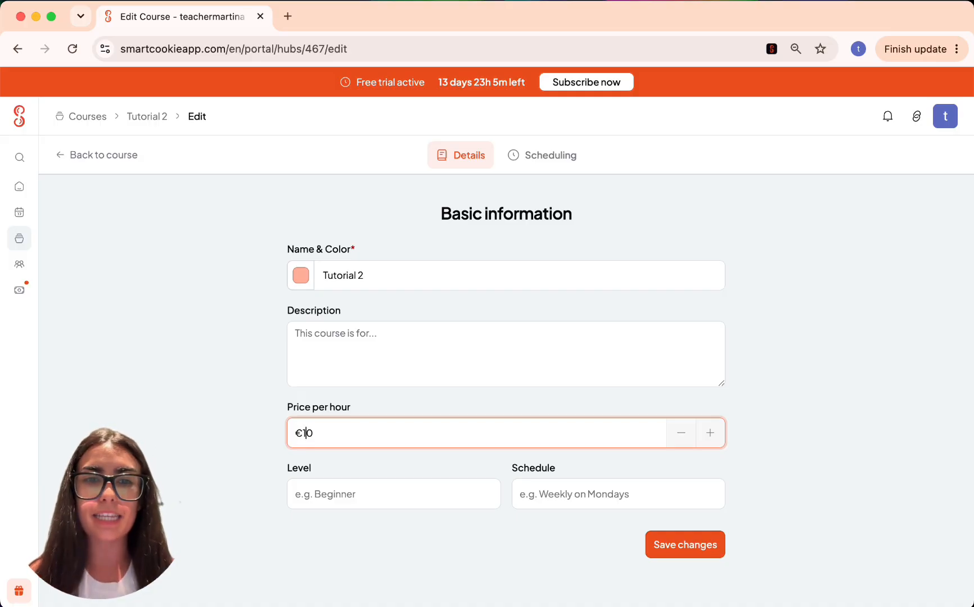
{"action": "left_click", "coordinate": [697, 552]}
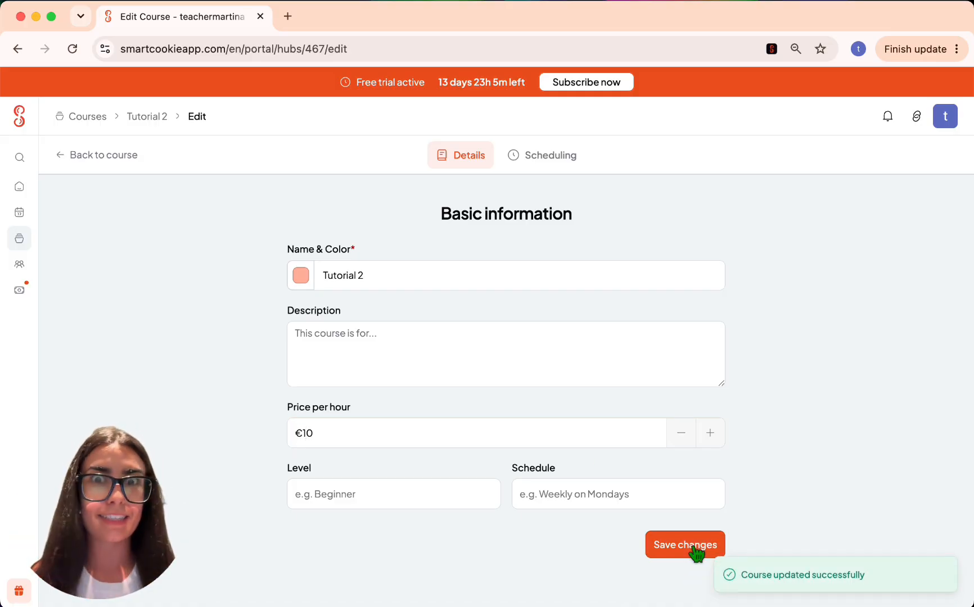
{"action": "left_click", "coordinate": [24, 299]}
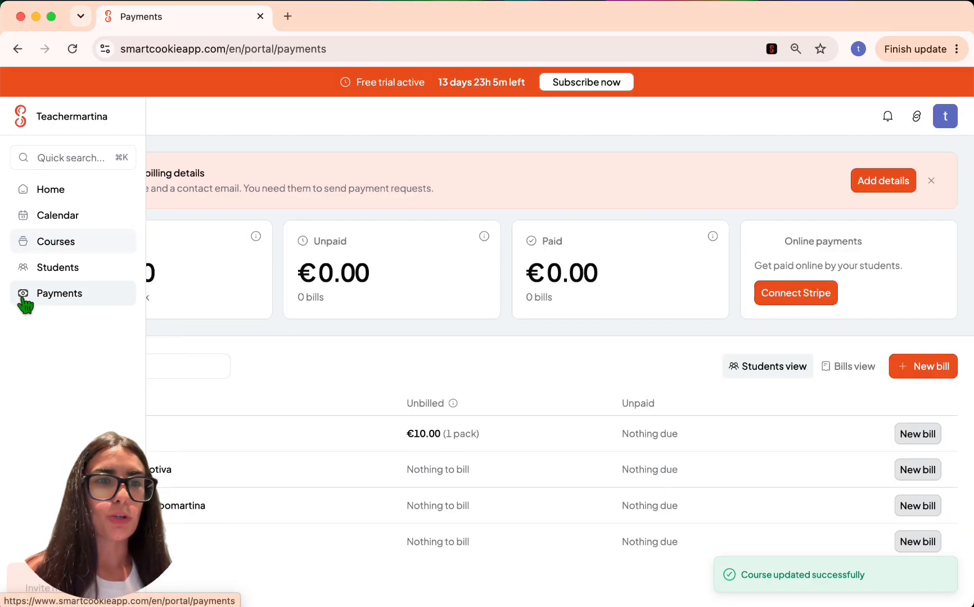
- Expand Tutorial 2 in Payments and start a new bill with its three sessions
{"action": "left_click", "coordinate": [72, 49]}
{"action": "scroll", "coordinate": [346, 225], "scroll_direction": "down", "scroll_amount": 2}
{"action": "scroll", "coordinate": [347, 236], "scroll_direction": "down", "scroll_amount": 3}
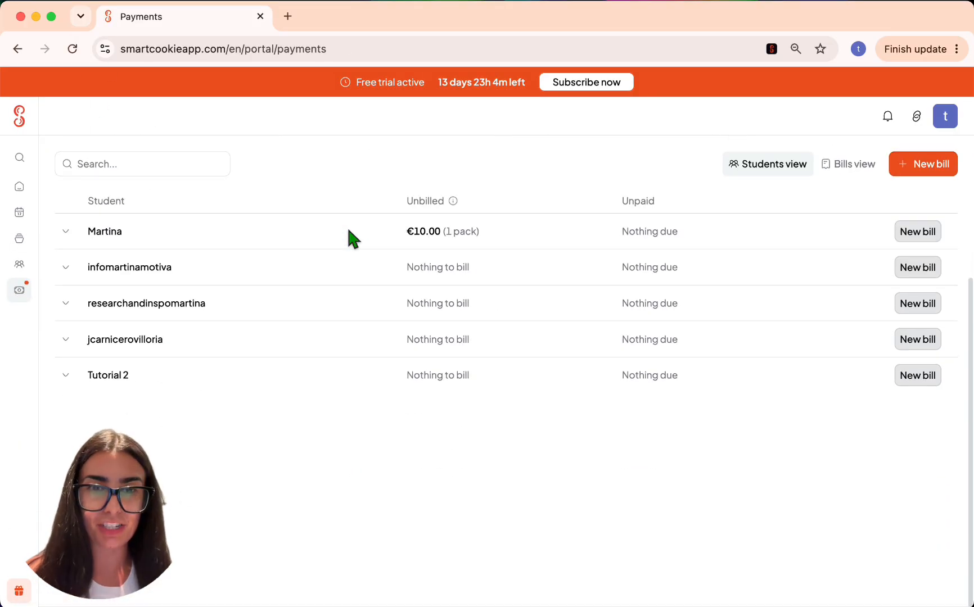
{"action": "left_click", "coordinate": [124, 375]}
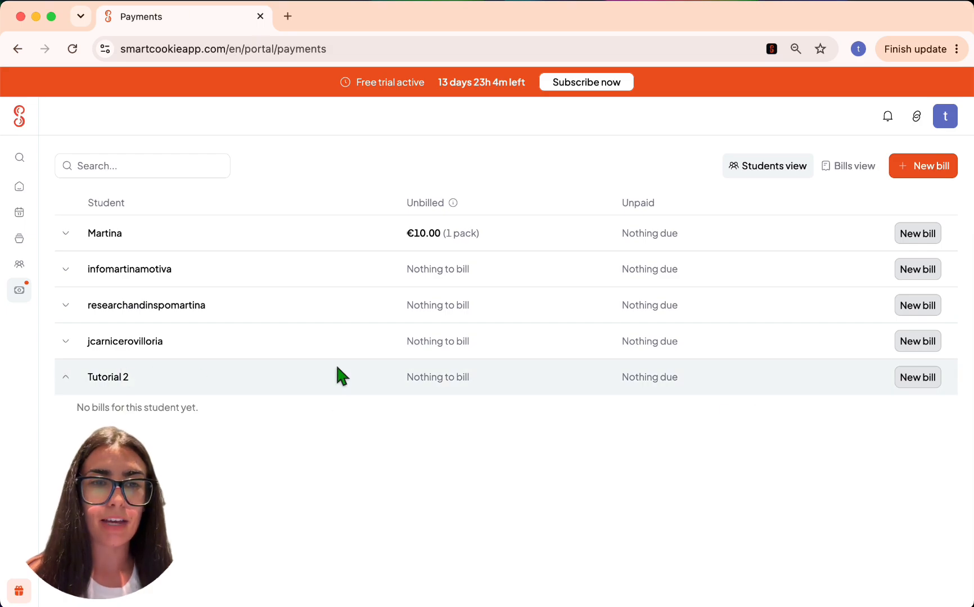
{"action": "left_click", "coordinate": [918, 377]}
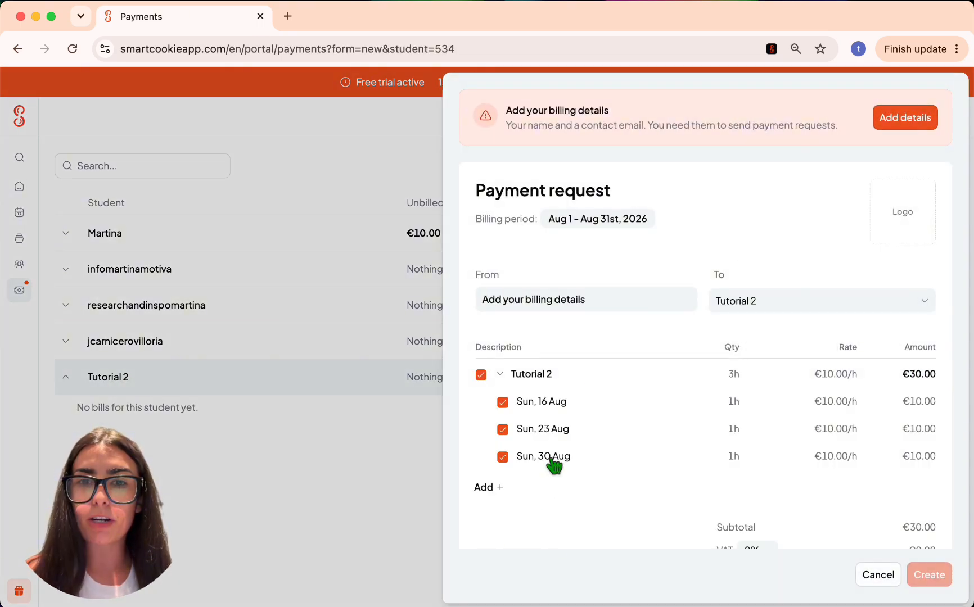
{"action": "scroll", "coordinate": [546, 398], "scroll_direction": "down", "scroll_amount": 3}
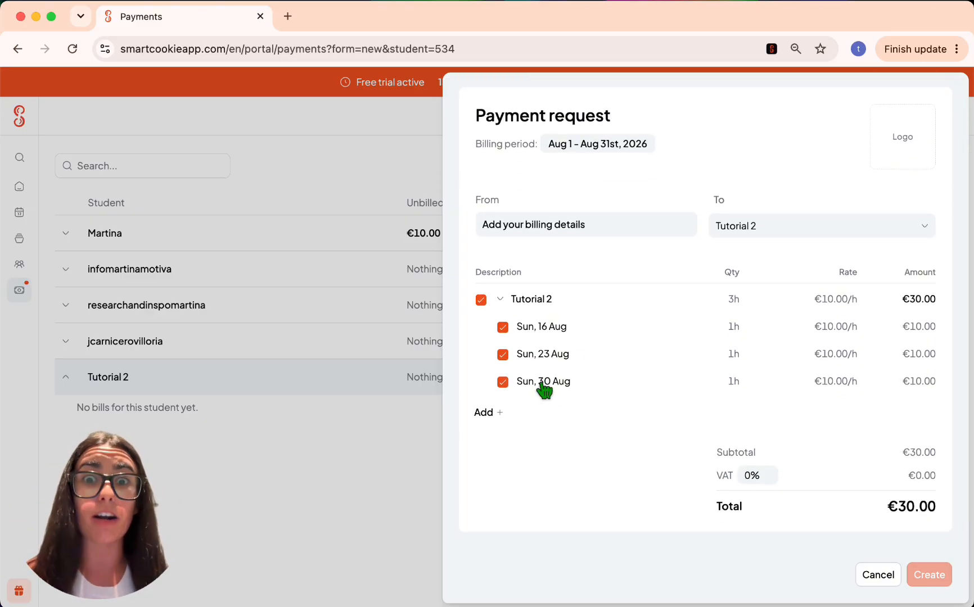
{"action": "scroll", "coordinate": [544, 388], "scroll_direction": "up", "scroll_amount": 3}
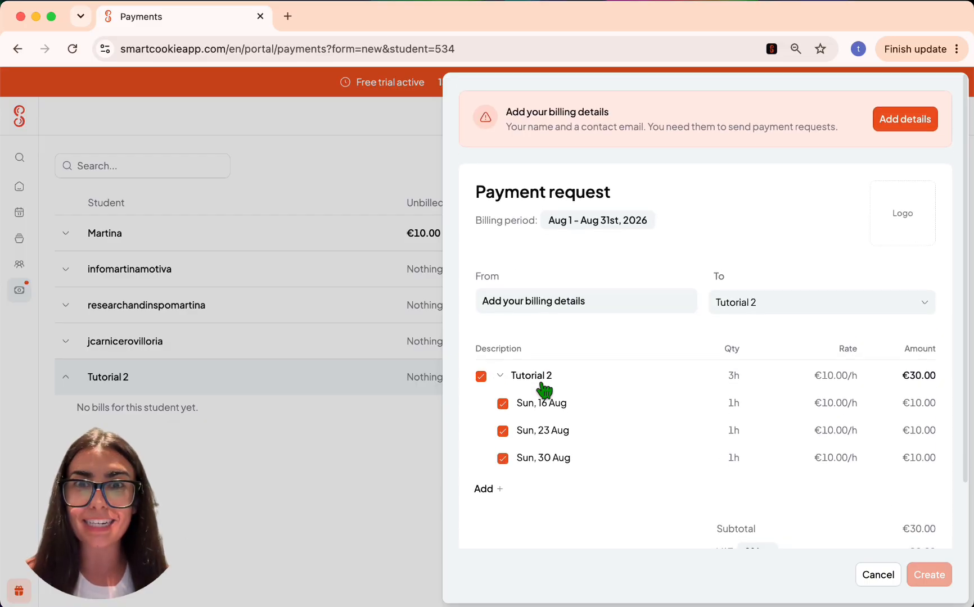
- Set the bill's billing period to July 1 – August 31, 2026
{"action": "left_click", "coordinate": [569, 218]}
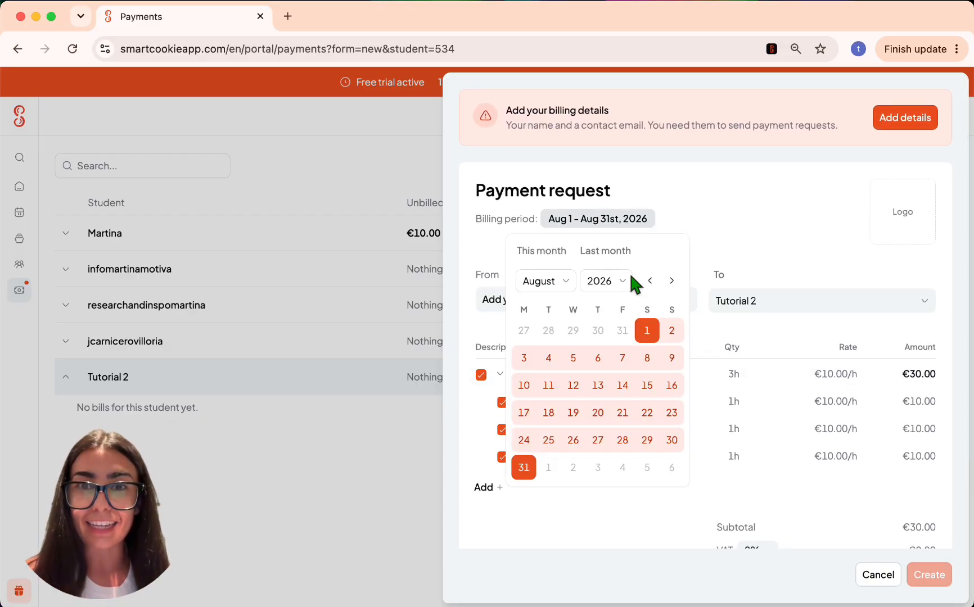
{"action": "left_click", "coordinate": [649, 281]}
{"action": "left_click", "coordinate": [574, 331]}
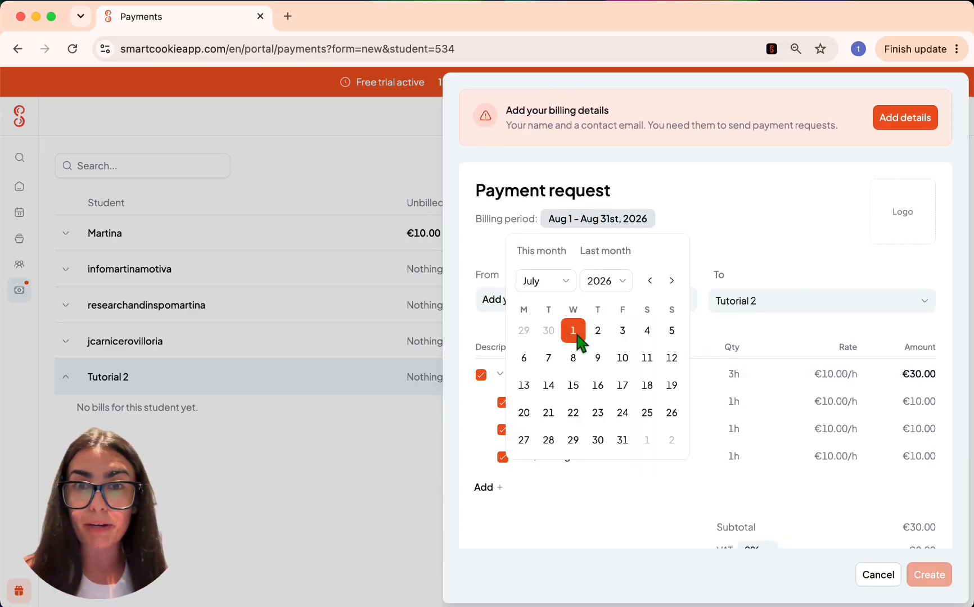
{"action": "left_click", "coordinate": [672, 281]}
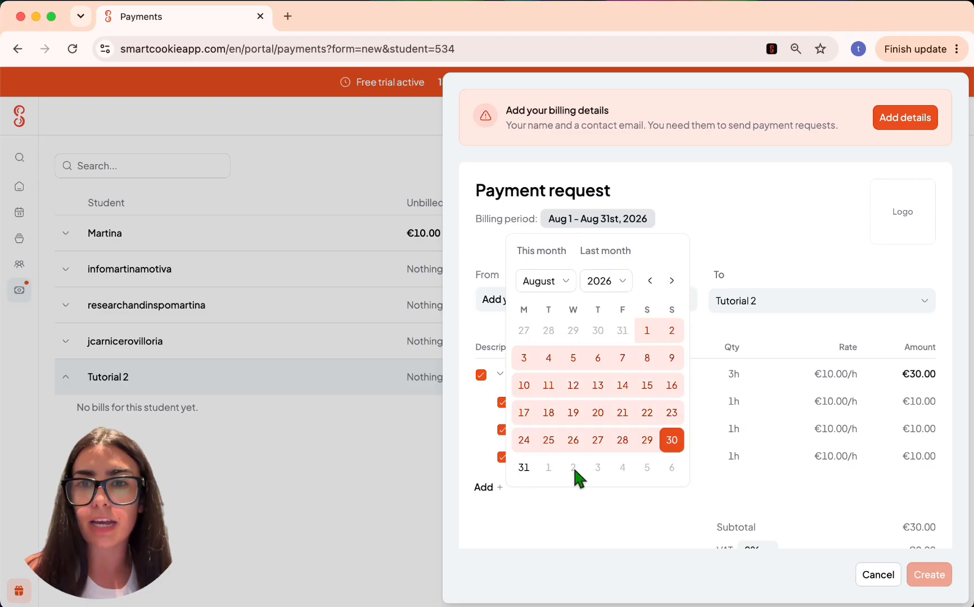
{"action": "left_click", "coordinate": [523, 466]}
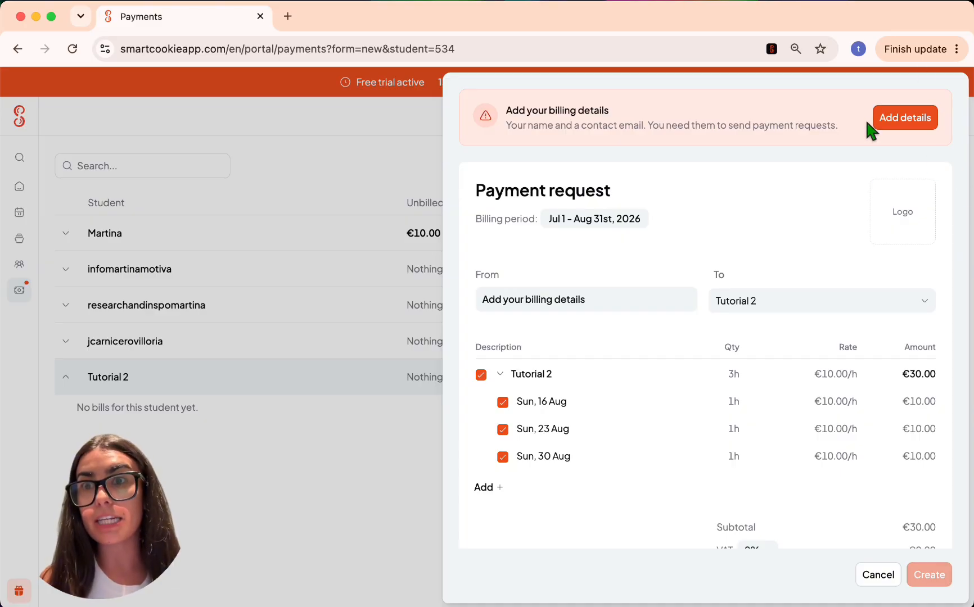
- Complete the billing details with the teacher's last name, save them, and return to the dashboard
{"action": "left_click", "coordinate": [883, 121]}
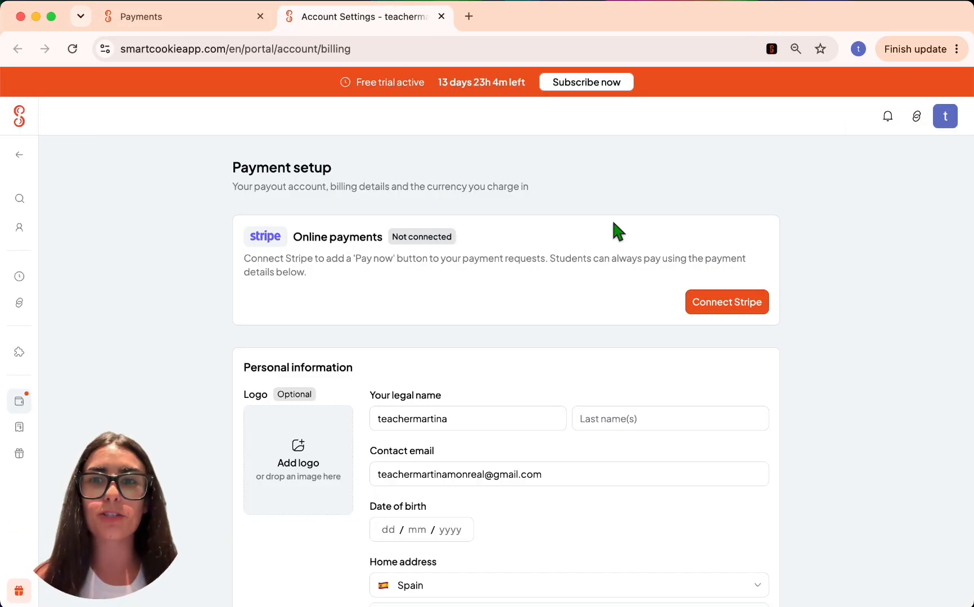
{"action": "scroll", "coordinate": [612, 229], "scroll_direction": "down", "scroll_amount": 5}
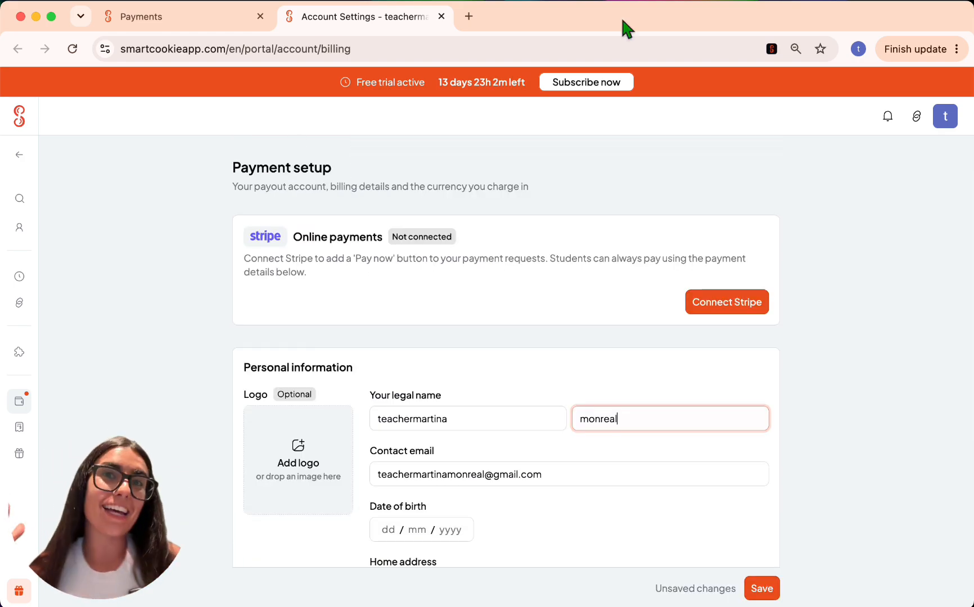
{"action": "scroll", "coordinate": [591, 259], "scroll_direction": "down", "scroll_amount": 15}
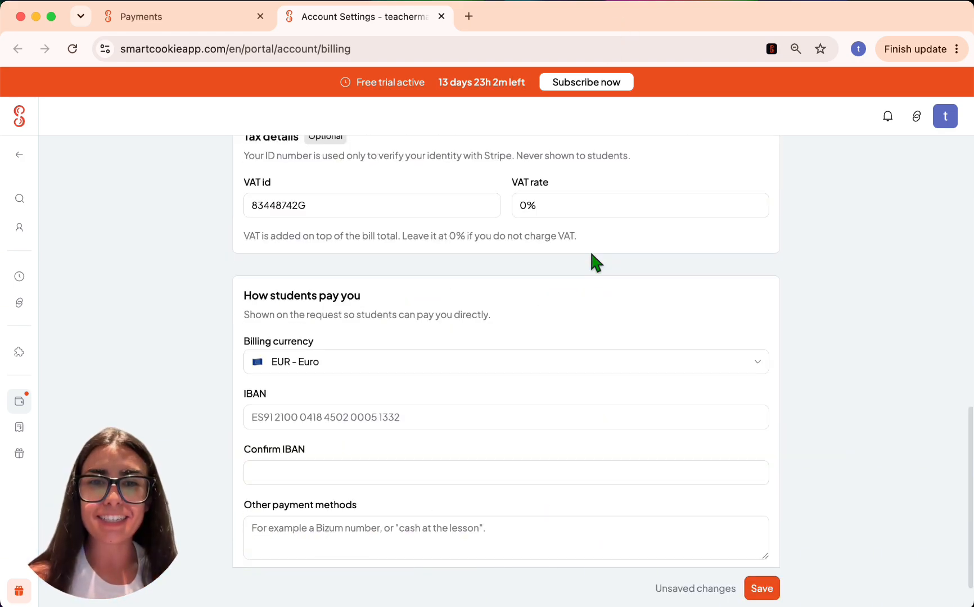
{"action": "scroll", "coordinate": [594, 261], "scroll_direction": "up", "scroll_amount": 15}
{"action": "scroll", "coordinate": [591, 254], "scroll_direction": "down", "scroll_amount": 10}
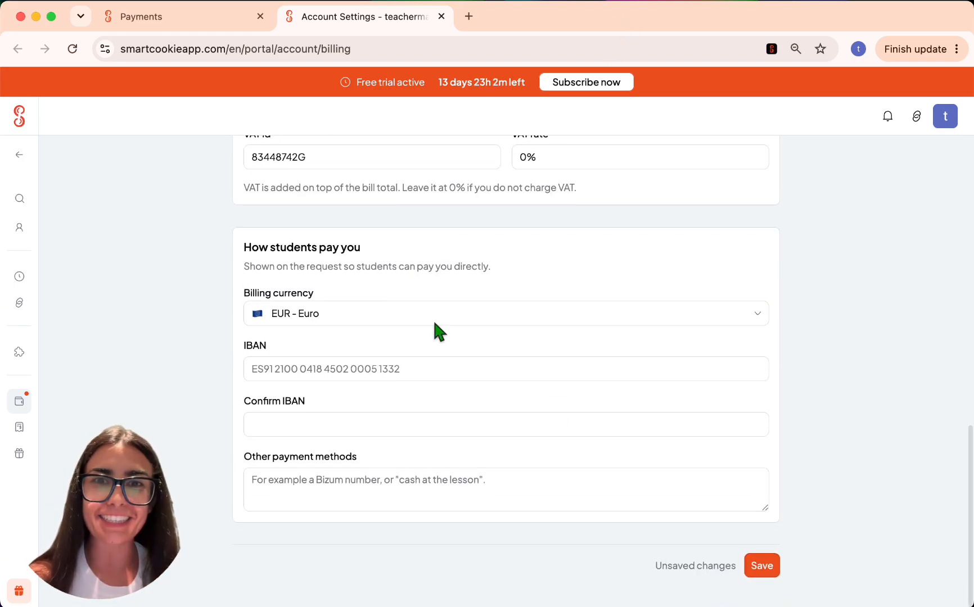
{"action": "scroll", "coordinate": [551, 232], "scroll_direction": "up", "scroll_amount": 2}
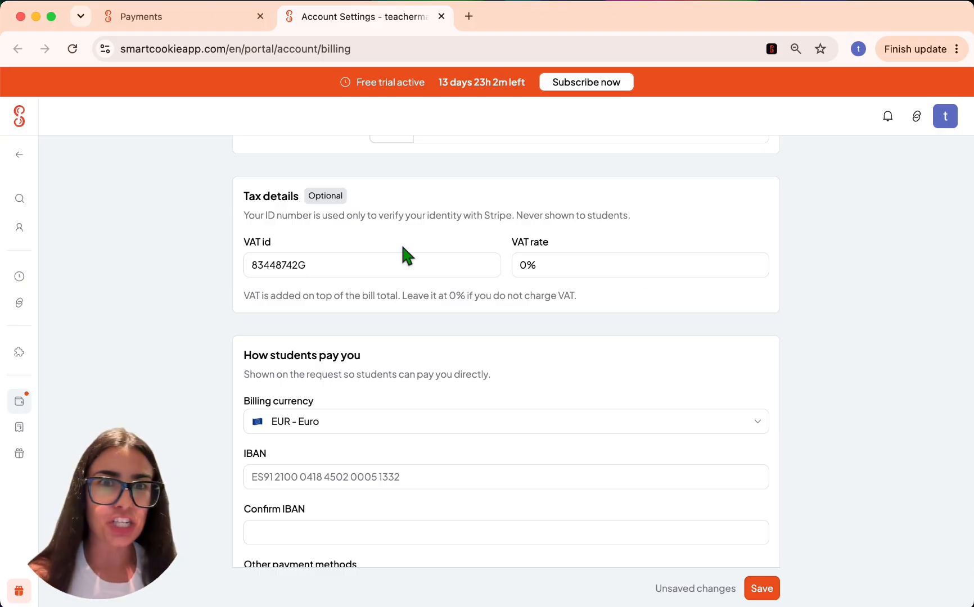
{"action": "left_click", "coordinate": [762, 589]}
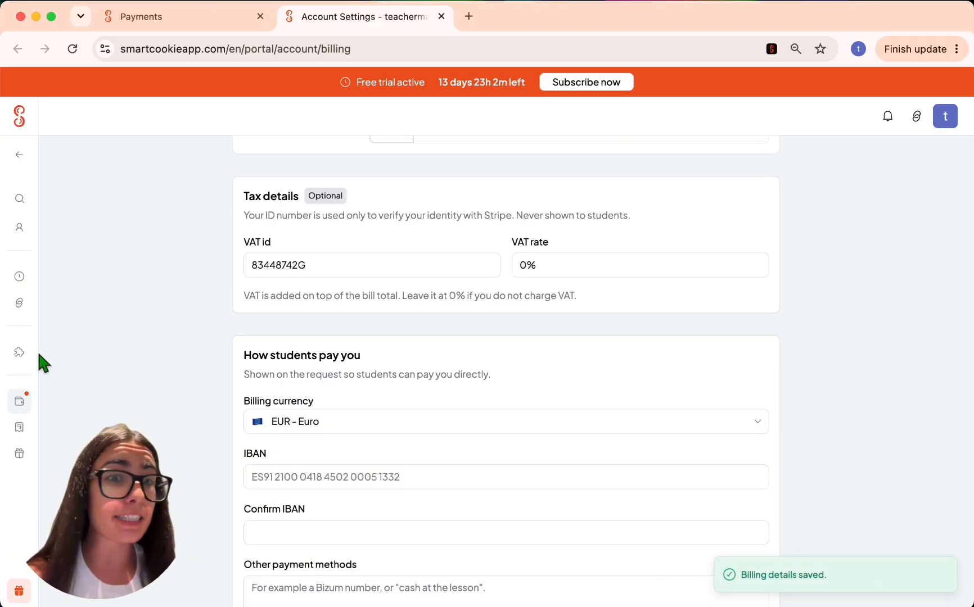
{"action": "left_click", "coordinate": [23, 117]}
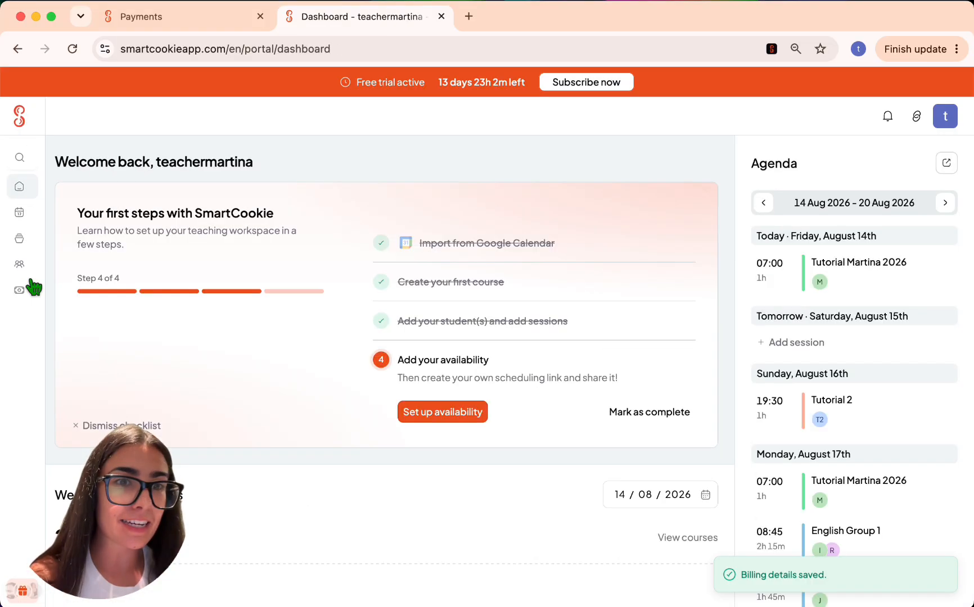
- Issue bill #00001 for €30.00 to Tutorial 2, confirming despite the student having no email
{"action": "left_click", "coordinate": [33, 288]}
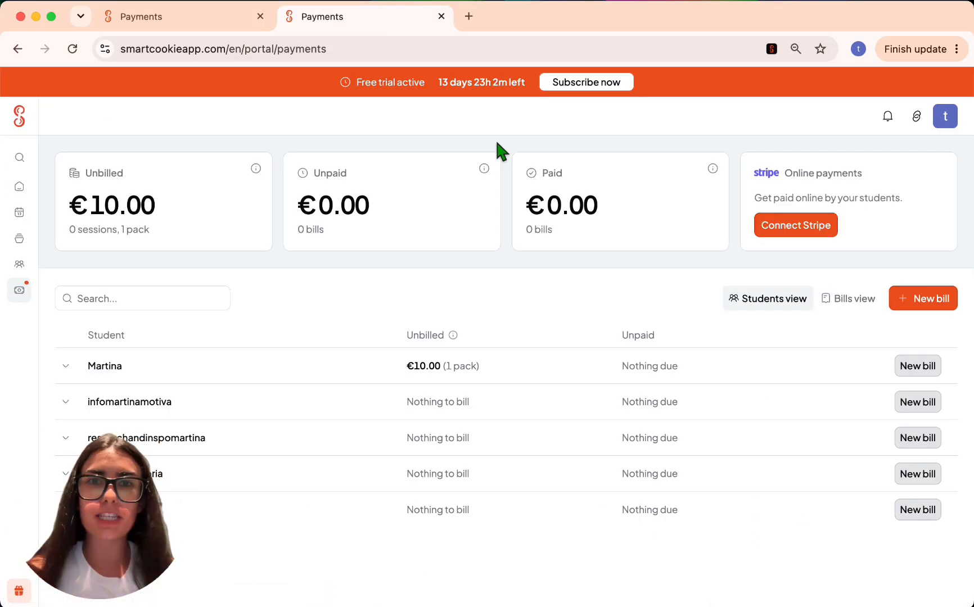
{"action": "scroll", "coordinate": [484, 309], "scroll_direction": "down", "scroll_amount": 3}
{"action": "left_click", "coordinate": [371, 365]}
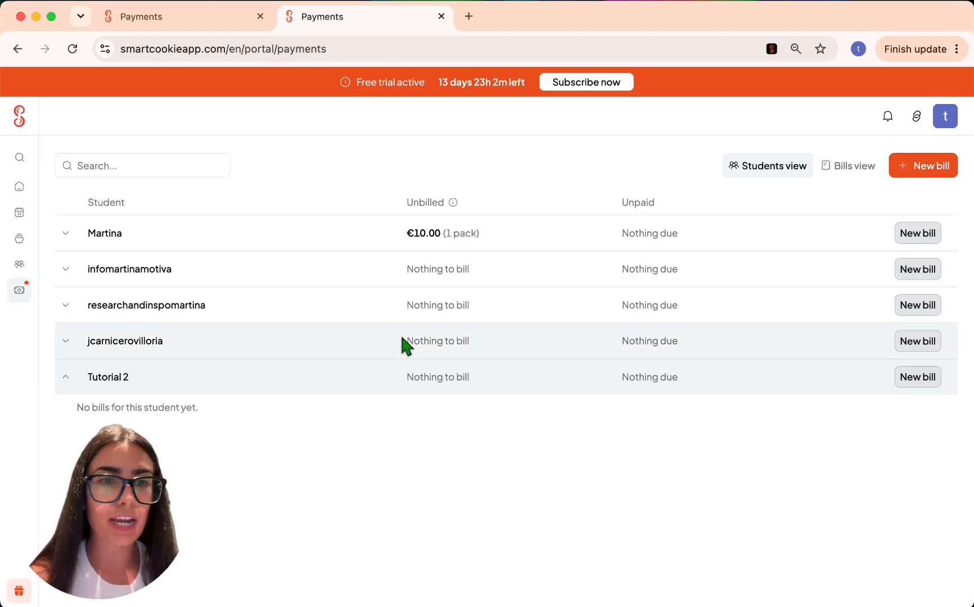
{"action": "left_click", "coordinate": [927, 382]}
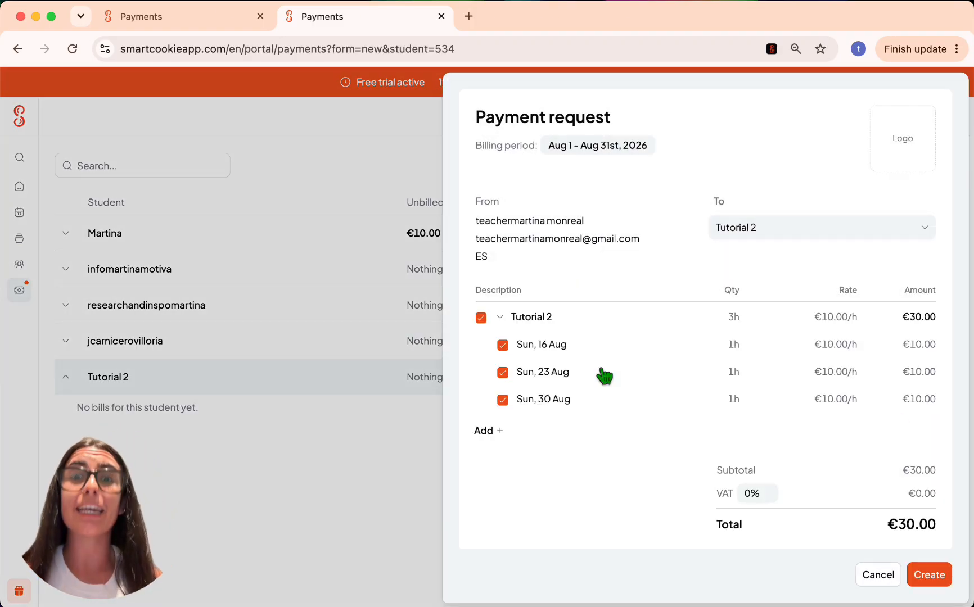
{"action": "left_click", "coordinate": [931, 576]}
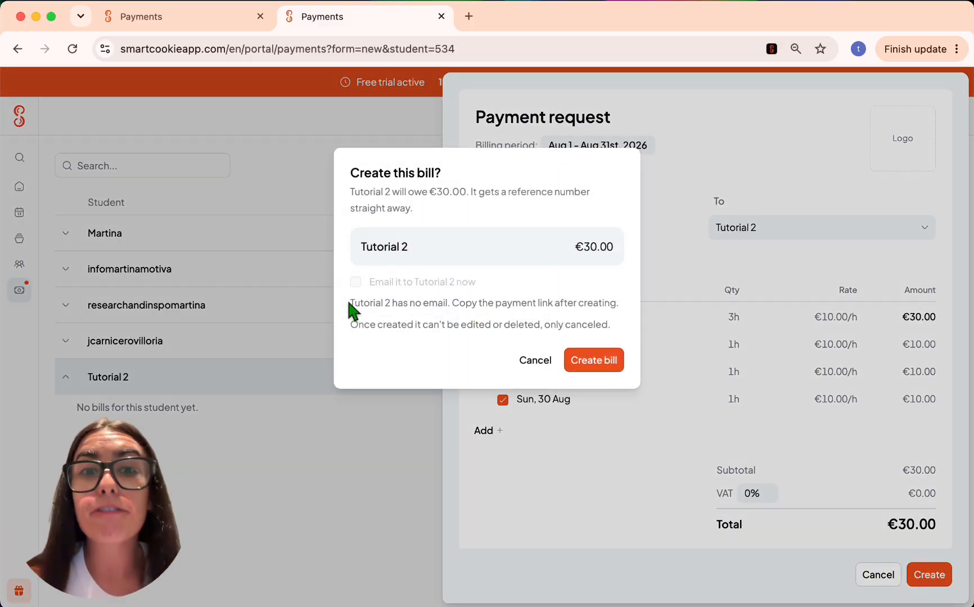
{"action": "left_click_drag", "start_coordinate": [349, 302], "coordinate": [453, 303]}
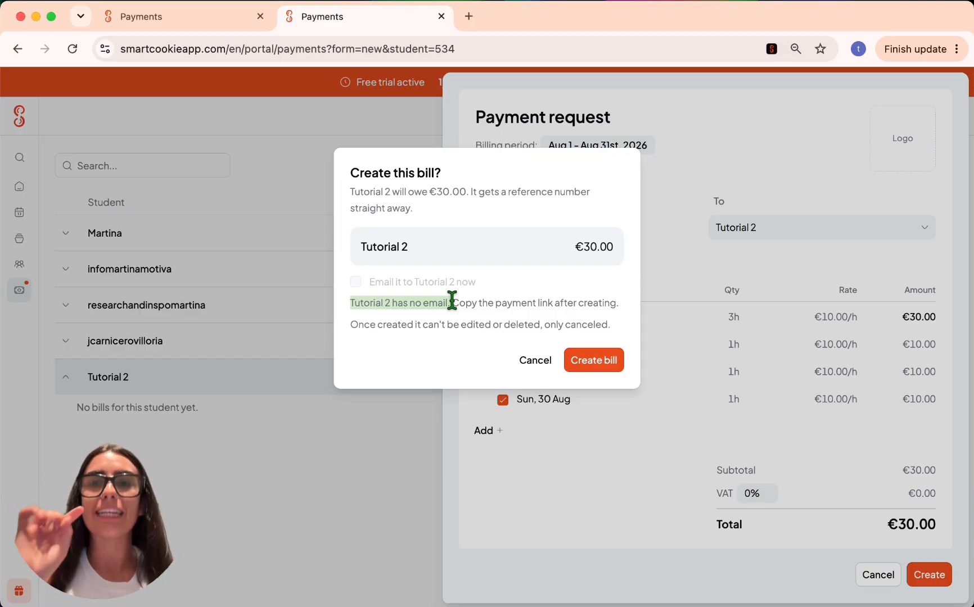
{"action": "left_click", "coordinate": [606, 368]}
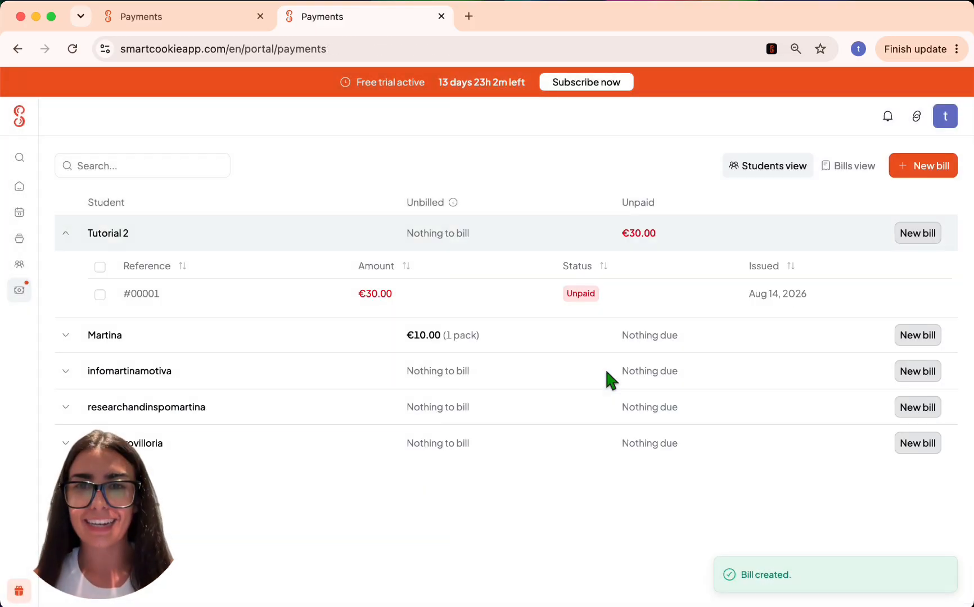
- Filter the payments overview by unpaid bills, paid bills, then unbilled students
{"action": "left_click", "coordinate": [427, 178]}
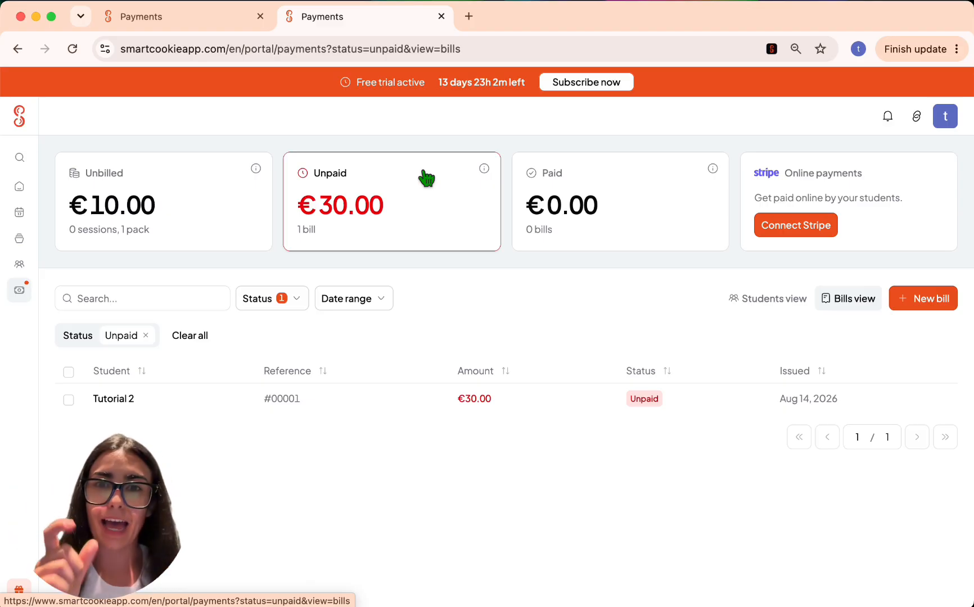
{"action": "left_click", "coordinate": [673, 227]}
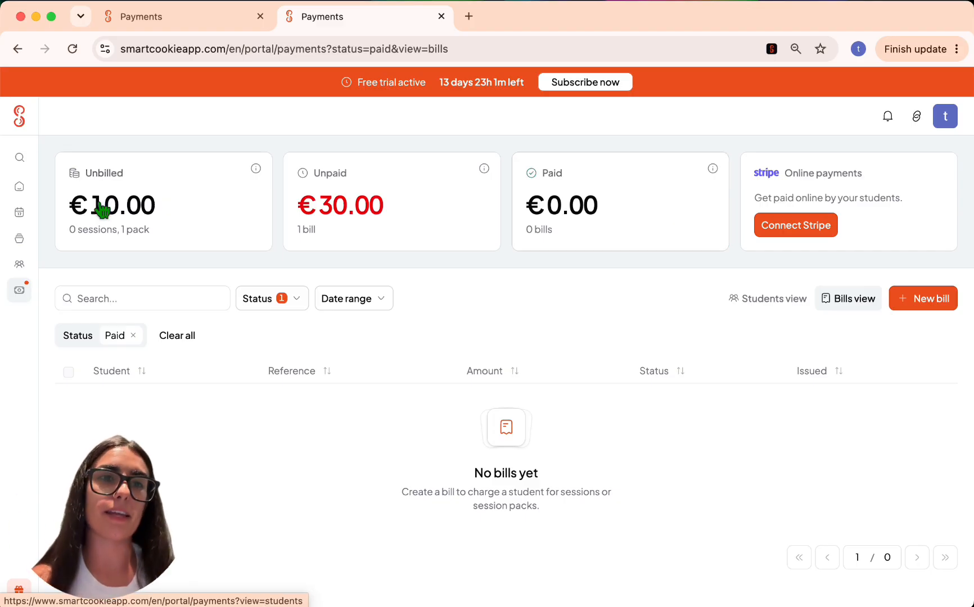
{"action": "left_click", "coordinate": [70, 210]}
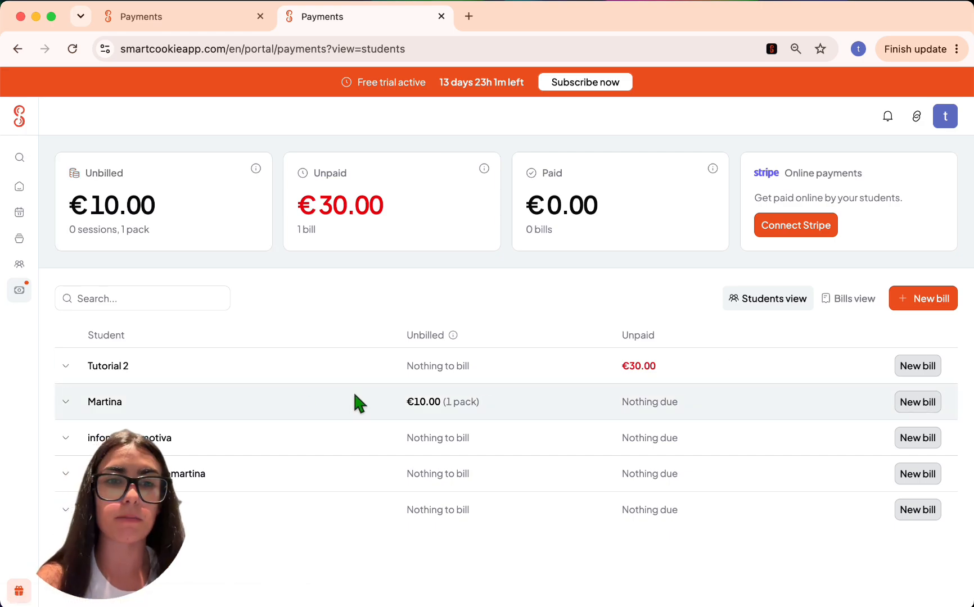
- Preview and discard a new bill for the pack student, view all bills, then return to the dashboard
{"action": "left_click", "coordinate": [917, 402]}
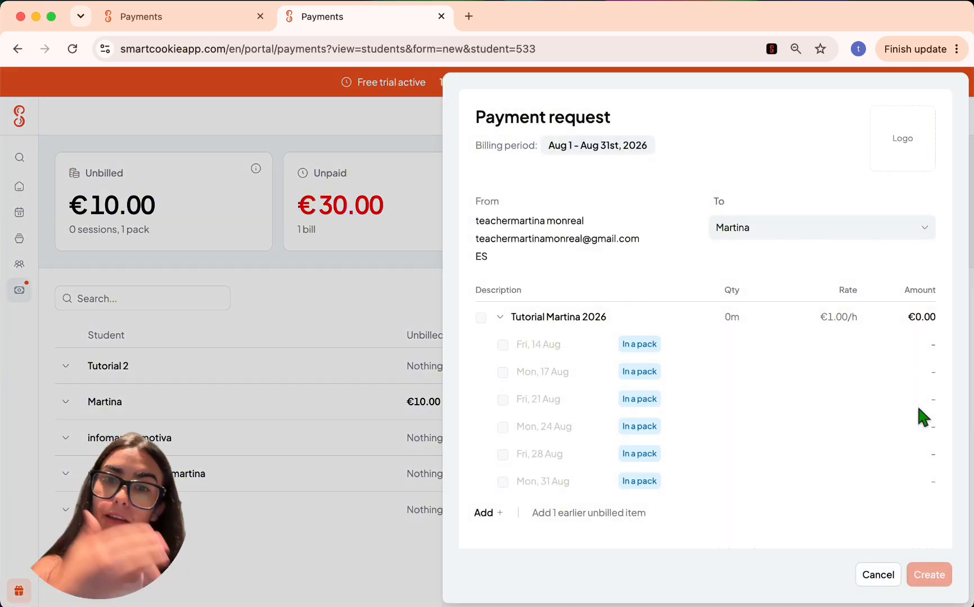
{"action": "left_click", "coordinate": [867, 574]}
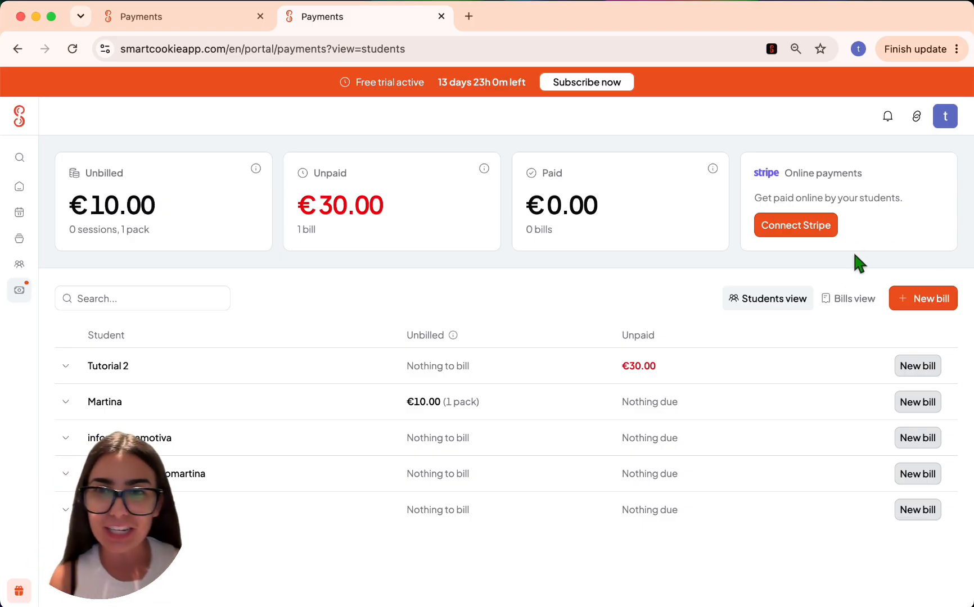
{"action": "left_click", "coordinate": [848, 298]}
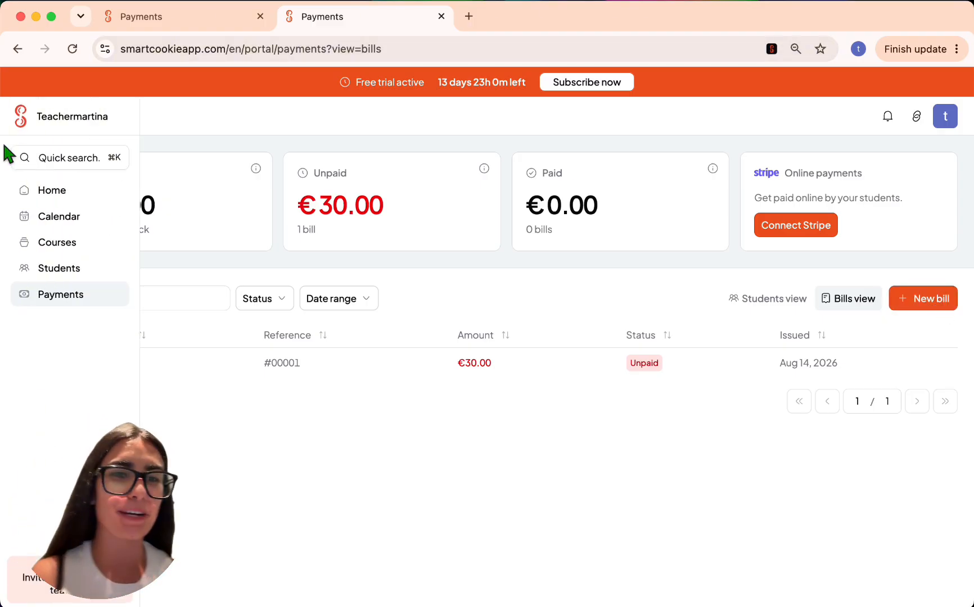
{"action": "left_click", "coordinate": [18, 119]}
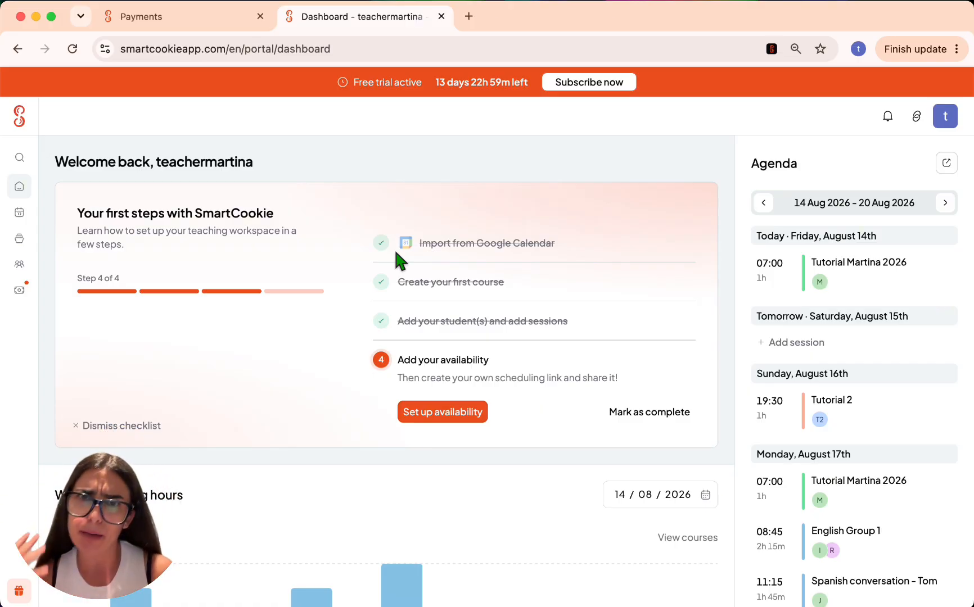
- Skip the availability tour and save 09:00–17:00 slots for Monday through Friday
{"action": "left_click", "coordinate": [423, 410]}
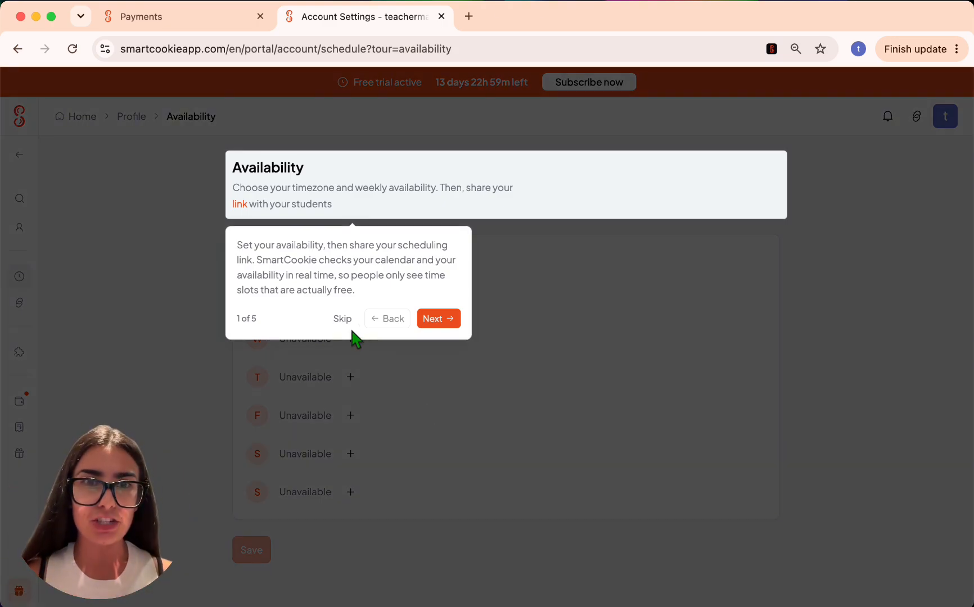
{"action": "left_click", "coordinate": [348, 318]}
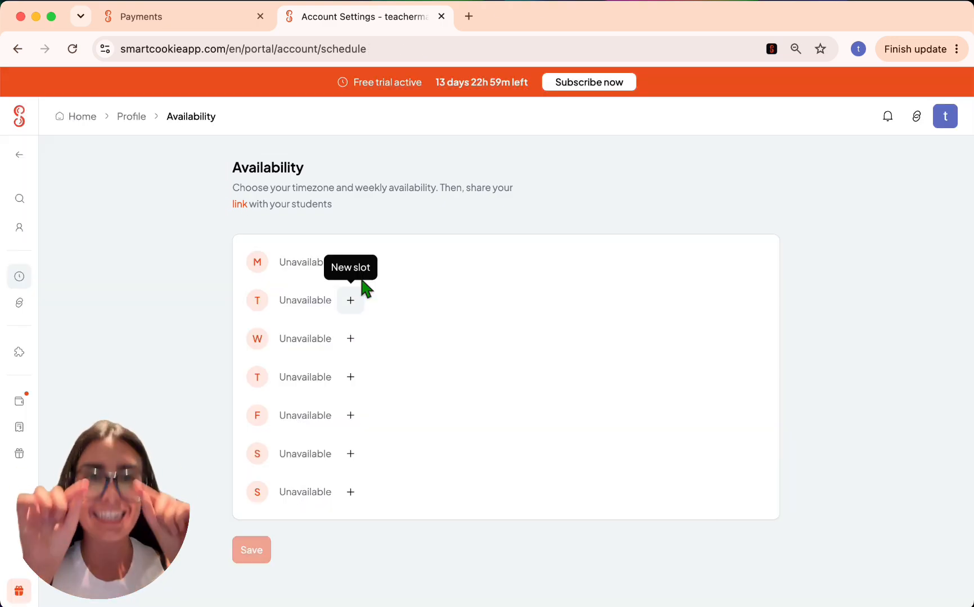
{"action": "left_click", "coordinate": [350, 300]}
{"action": "left_click", "coordinate": [351, 339]}
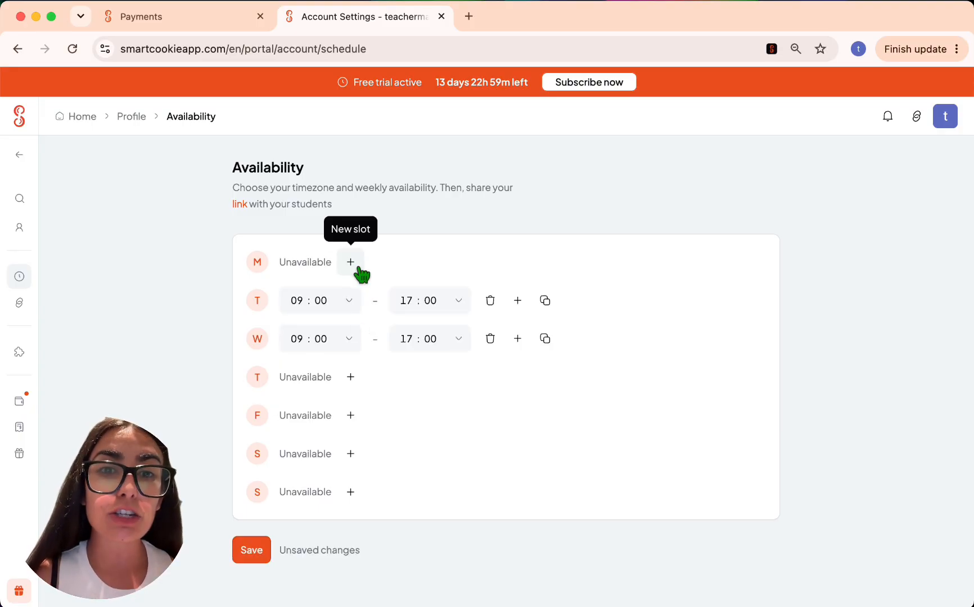
{"action": "left_click", "coordinate": [350, 262]}
{"action": "left_click", "coordinate": [350, 378]}
{"action": "left_click", "coordinate": [352, 417]}
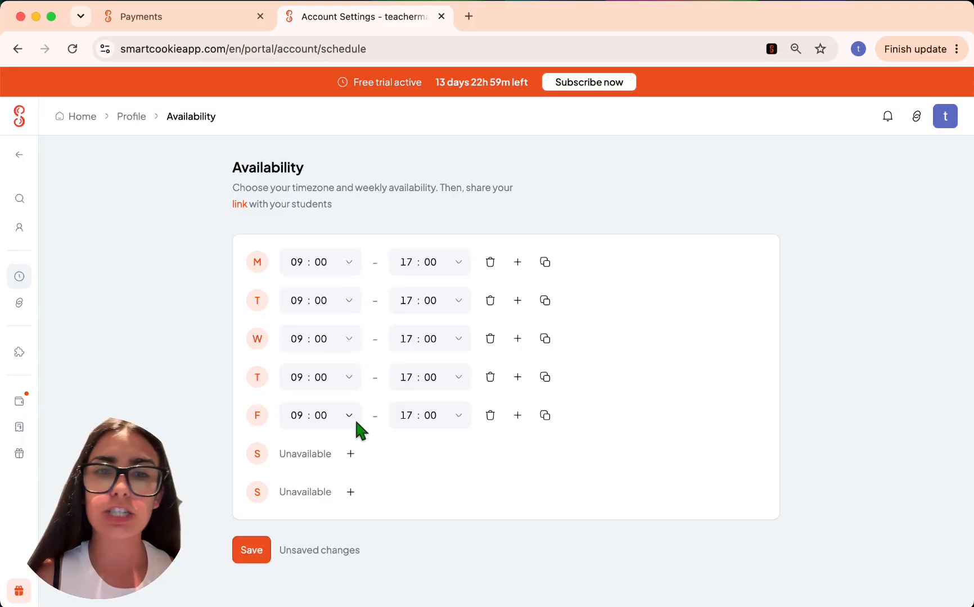
{"action": "left_click", "coordinate": [247, 552]}
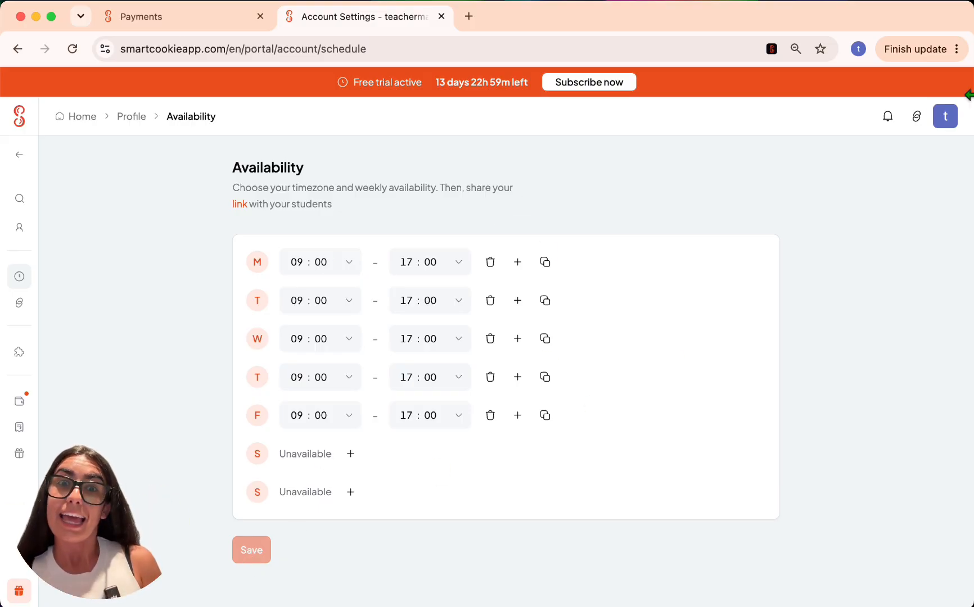
{"action": "left_click", "coordinate": [948, 118]}
- Rename the booking link to martinatutorial2 and save it
{"action": "left_click", "coordinate": [805, 247]}
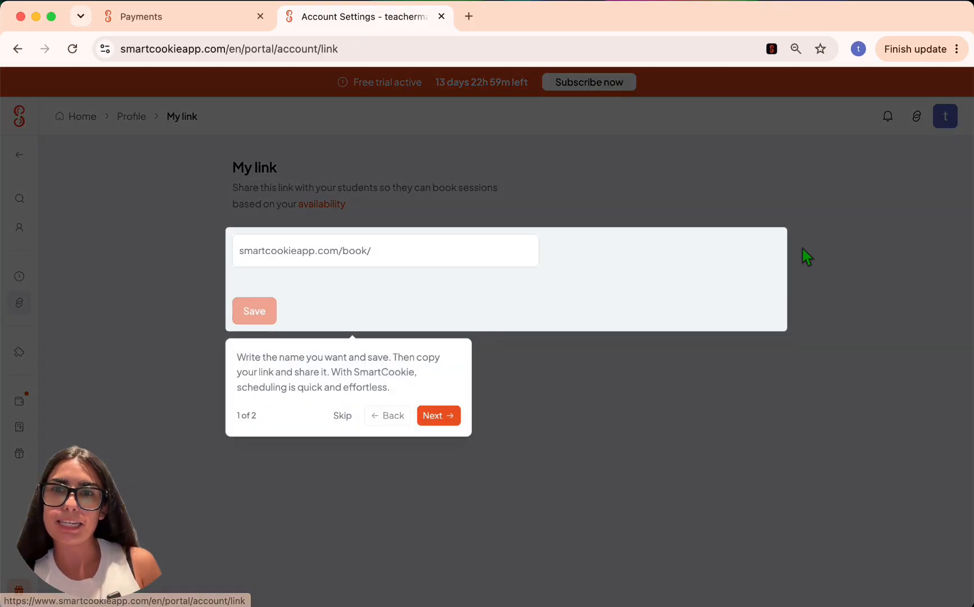
{"action": "left_click", "coordinate": [341, 415]}
{"action": "left_click", "coordinate": [385, 247]}
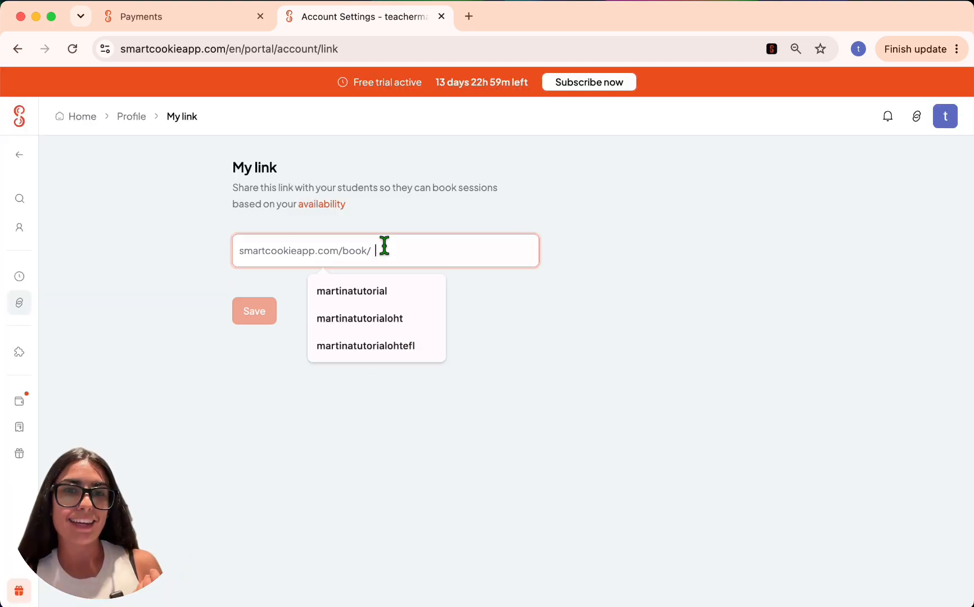
{"action": "left_click", "coordinate": [370, 290]}
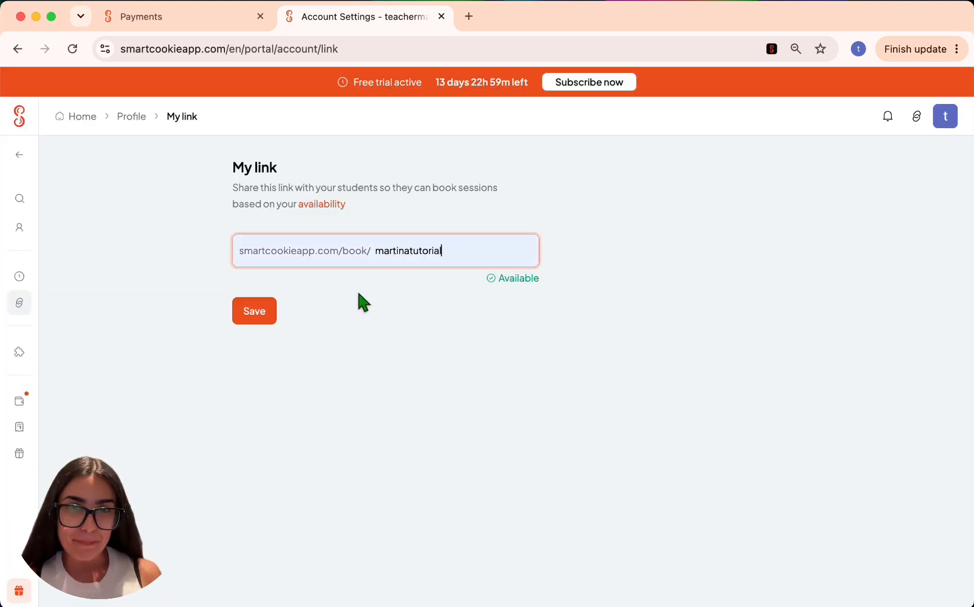
{"action": "type", "text": "2"}
{"action": "left_click", "coordinate": [270, 315]}
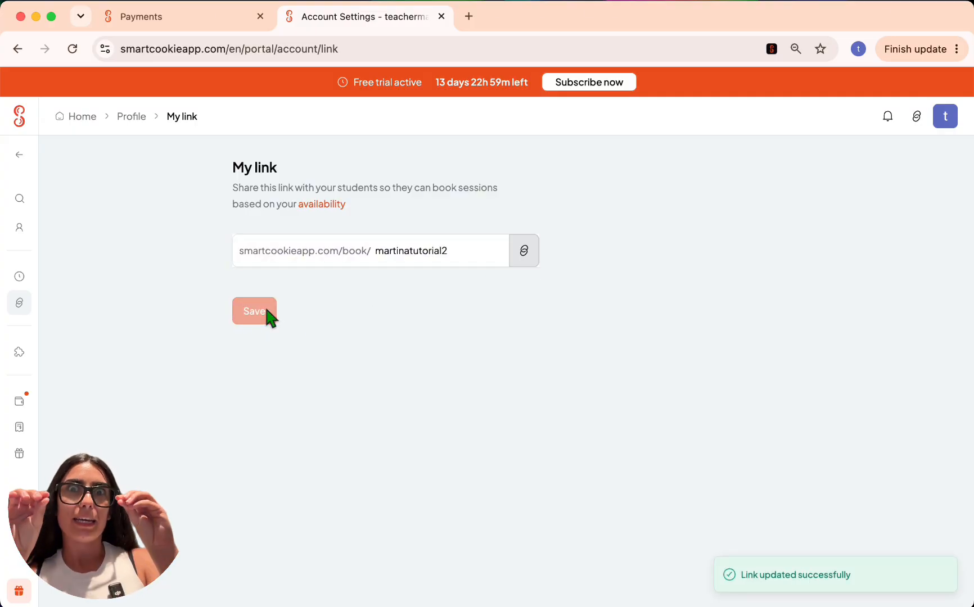
- Copy the martinatutorial2 booking URL and paste it into a new browser tab
{"action": "left_click", "coordinate": [522, 250]}
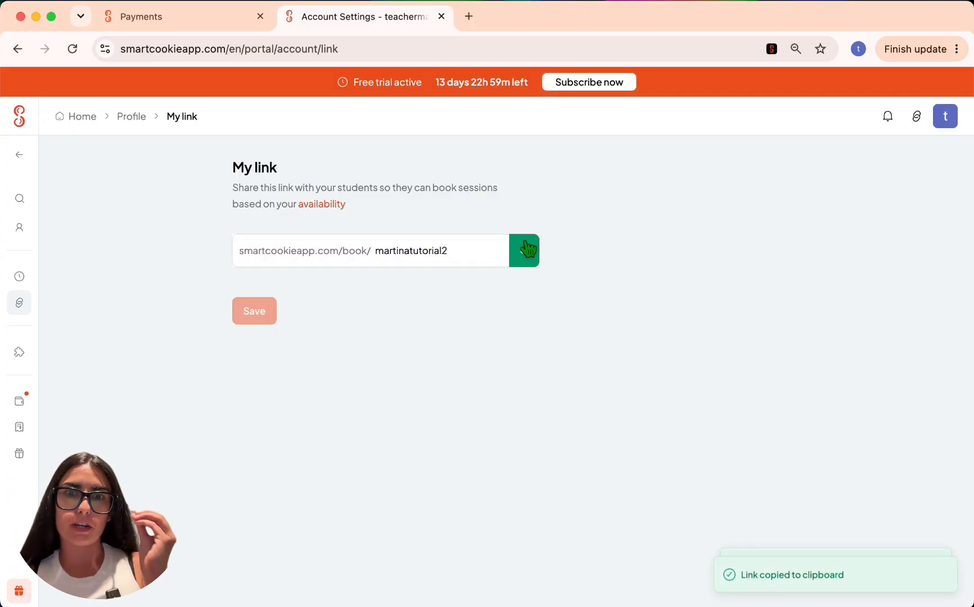
{"action": "left_click", "coordinate": [918, 123]}
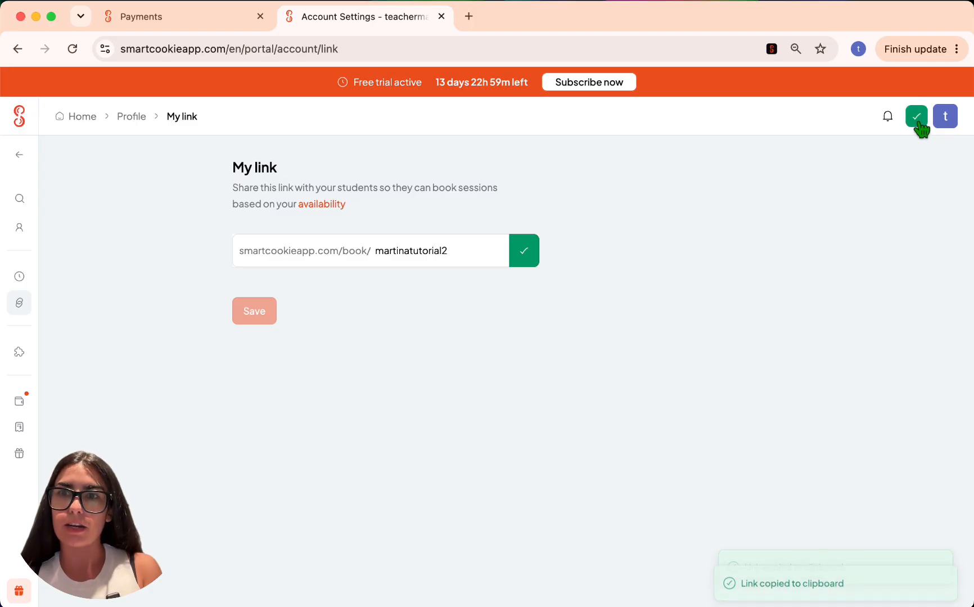
{"action": "left_click", "coordinate": [468, 16]}
{"action": "key", "text": "super+v"}
- Load the martinatutorial2 public page, open Tutorial Martina 2026, then return to My link settings
{"action": "key", "text": "Return"}
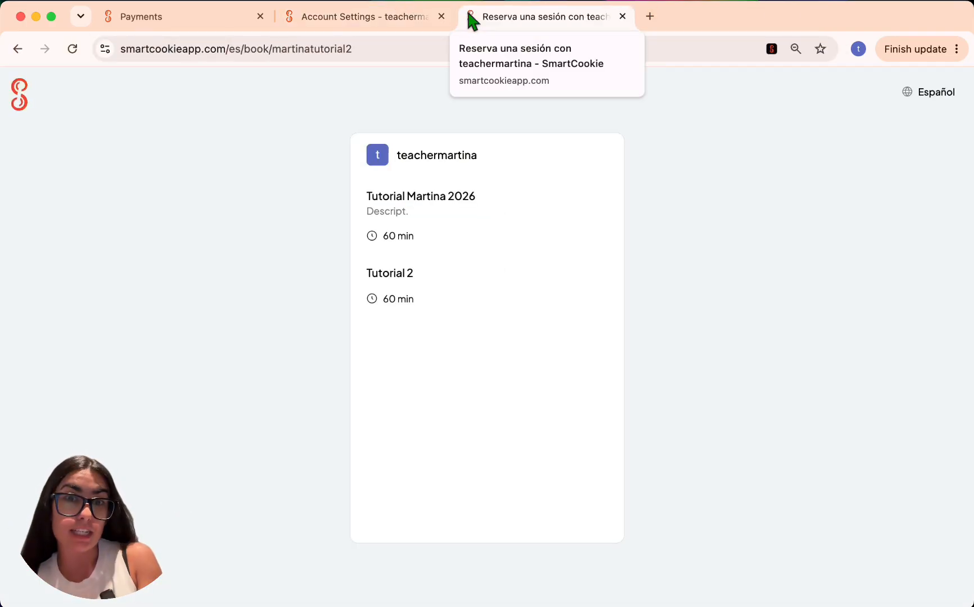
{"action": "left_click", "coordinate": [395, 222]}
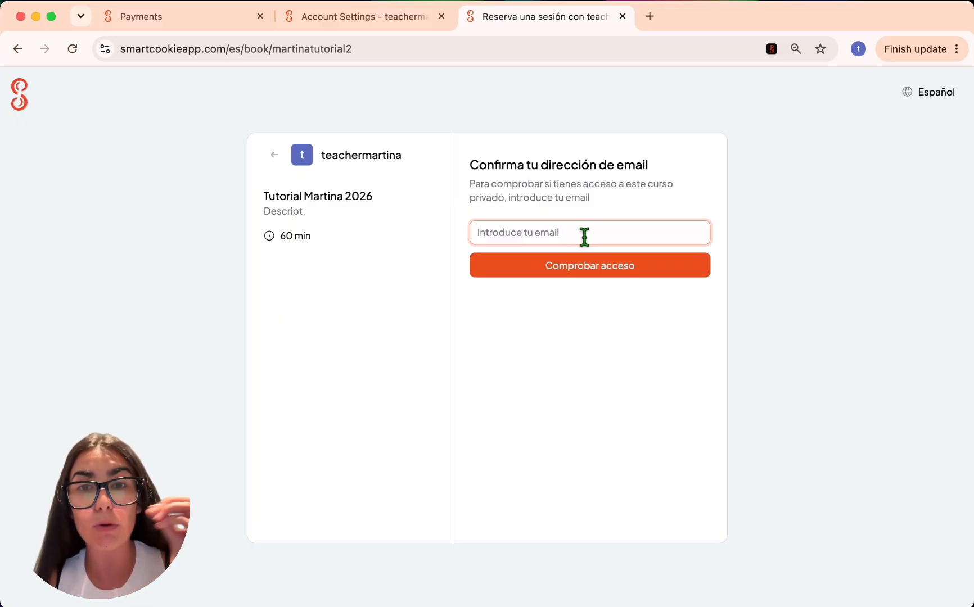
{"action": "left_click", "coordinate": [365, 16]}
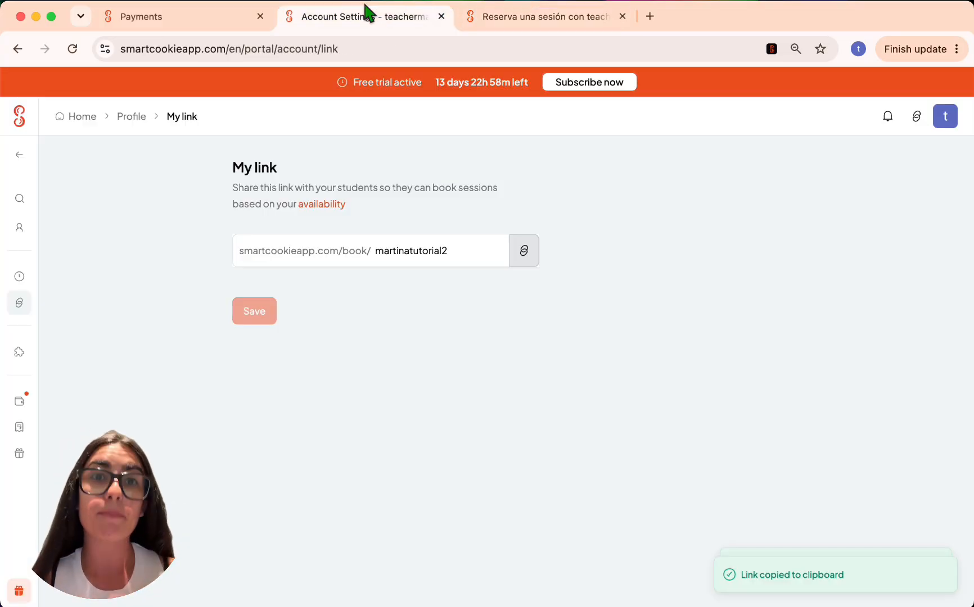
- Start a new course of type Meetings 1 to 1 from the Courses list
{"action": "left_click", "coordinate": [21, 119]}
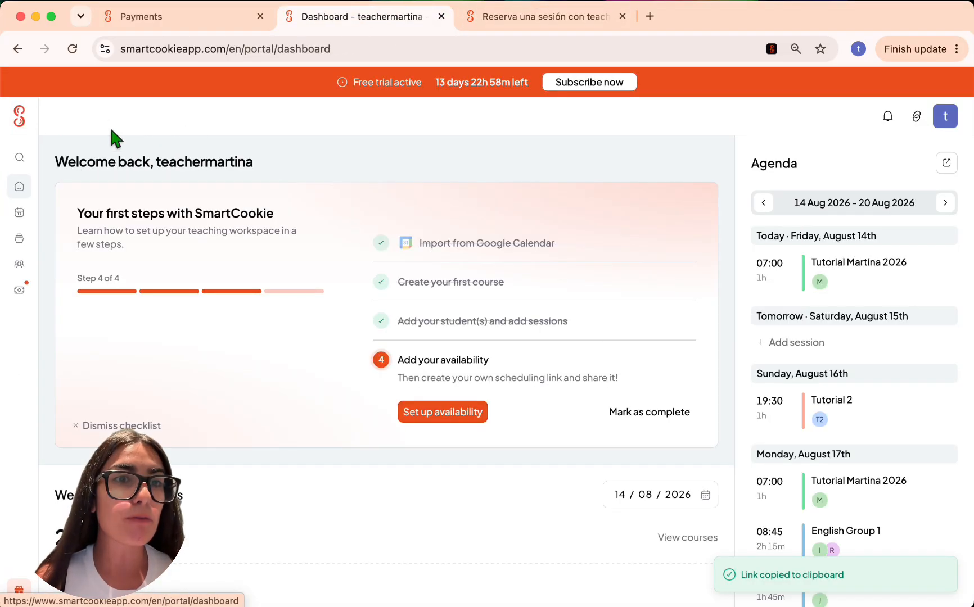
{"action": "left_click", "coordinate": [35, 242]}
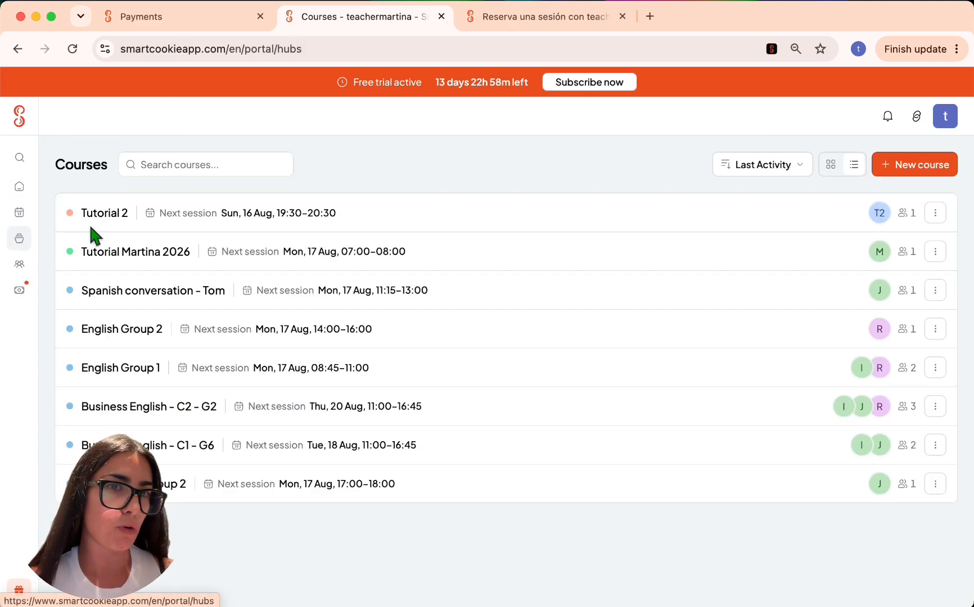
{"action": "left_click", "coordinate": [905, 167]}
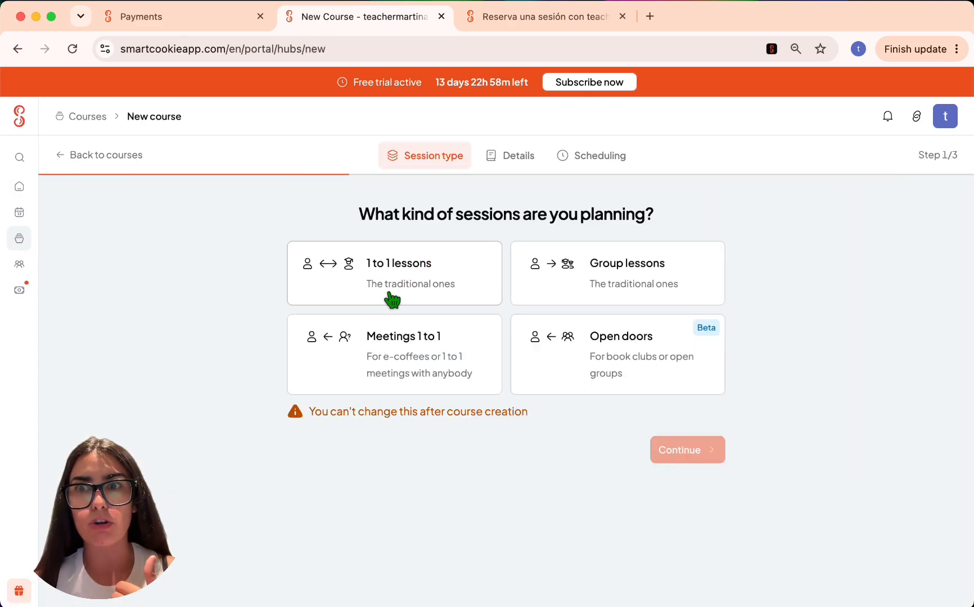
{"action": "left_click", "coordinate": [373, 358]}
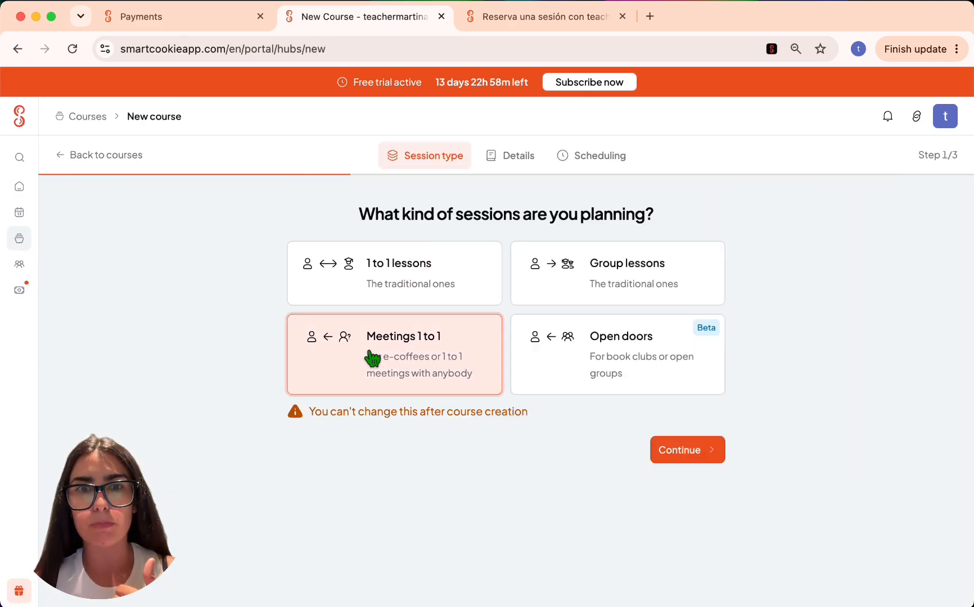
{"action": "left_click", "coordinate": [710, 458]}
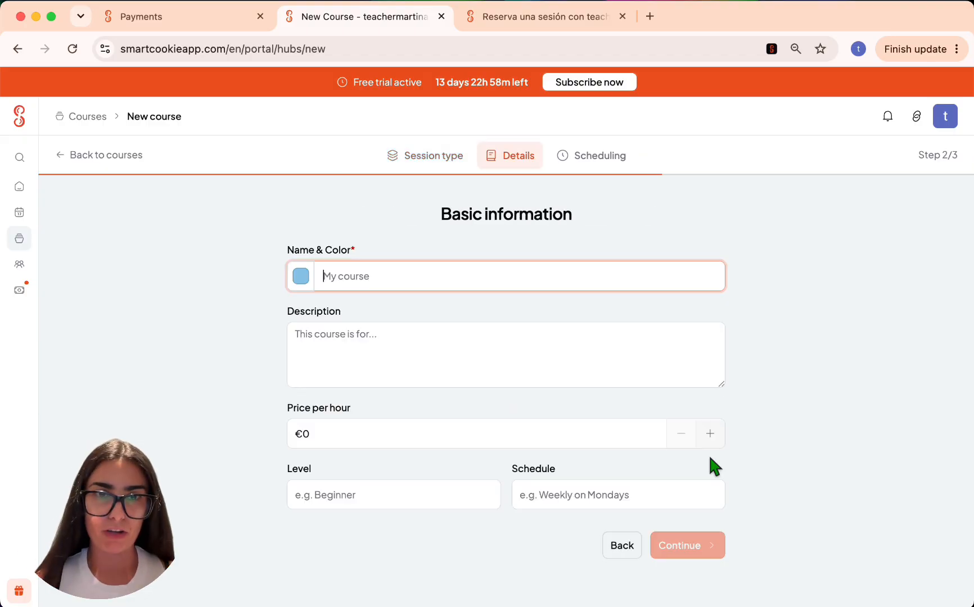
- Name the course 'Coffee Tutorial', give it a pink colour, and create it
{"action": "type", "text": "COffe"}
{"action": "key", "text": "BackSpace"}
{"action": "type", "text": "offee"}
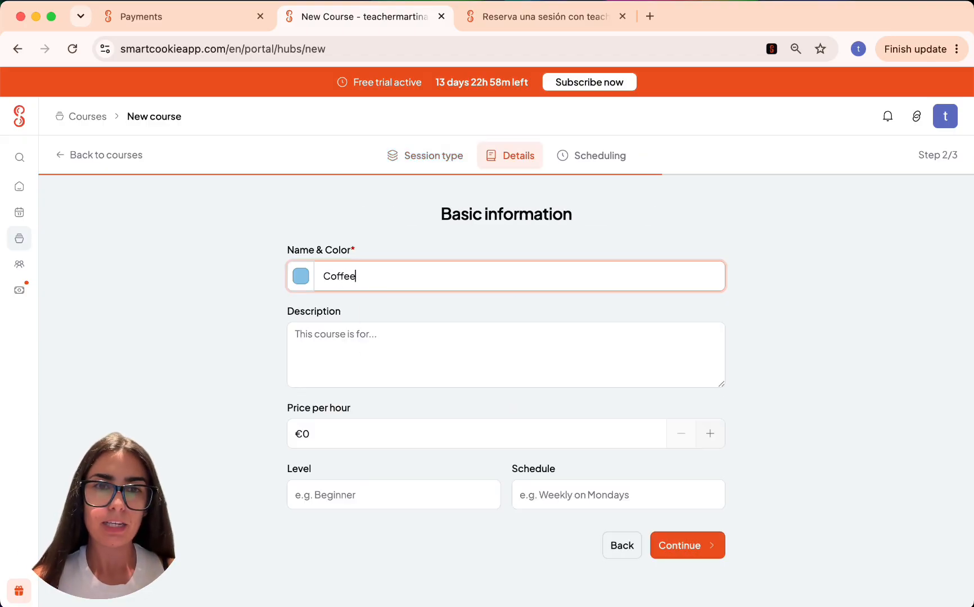
{"action": "type", "text": " Tutorial"}
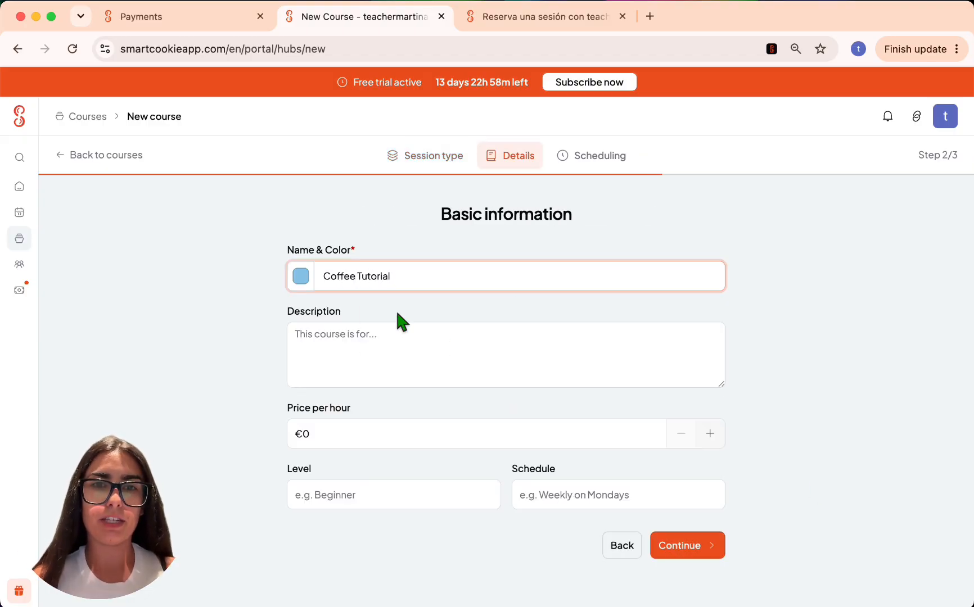
{"action": "left_click", "coordinate": [302, 280]}
{"action": "left_click", "coordinate": [337, 394]}
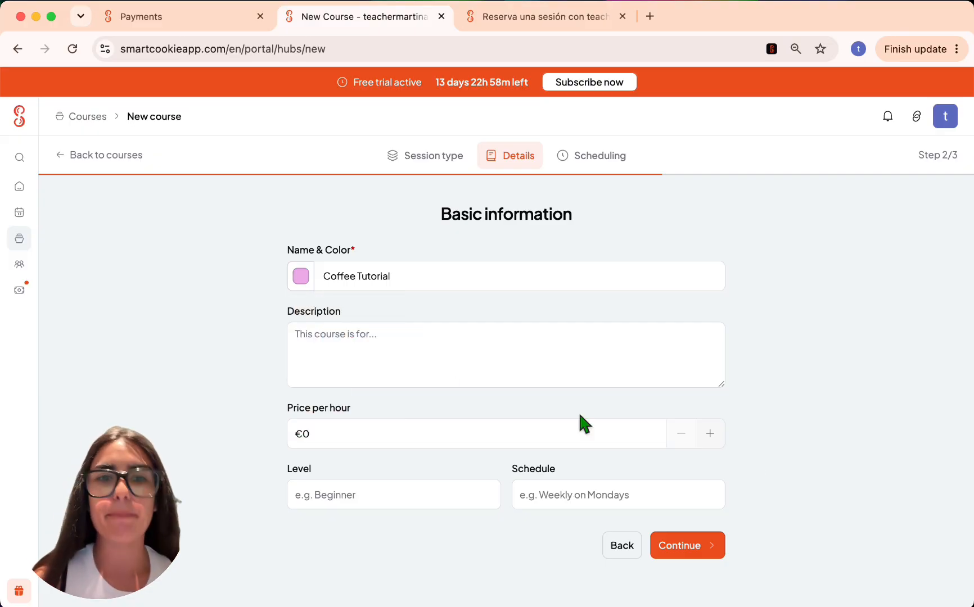
{"action": "left_click", "coordinate": [675, 542]}
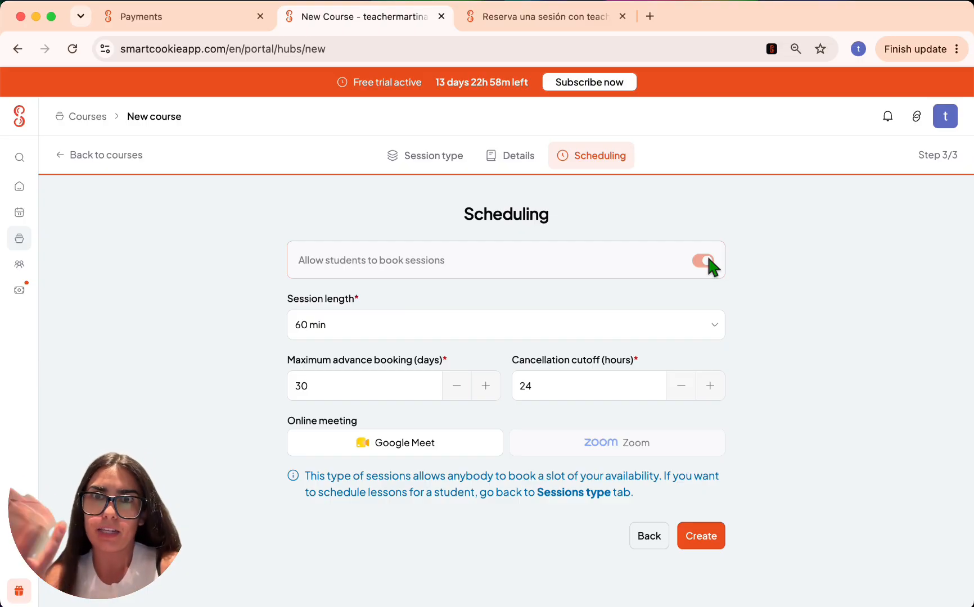
{"action": "left_click", "coordinate": [700, 536]}
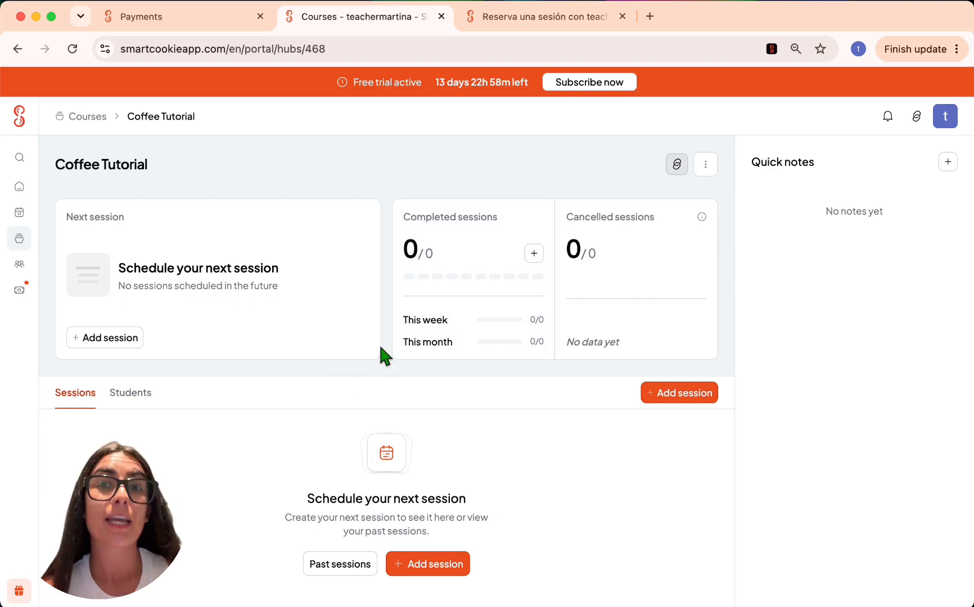
- On the reloaded public page, book Coffee Tutorial for Tuesday 18 August 2026 at 9:00 am
{"action": "left_click", "coordinate": [492, 17]}
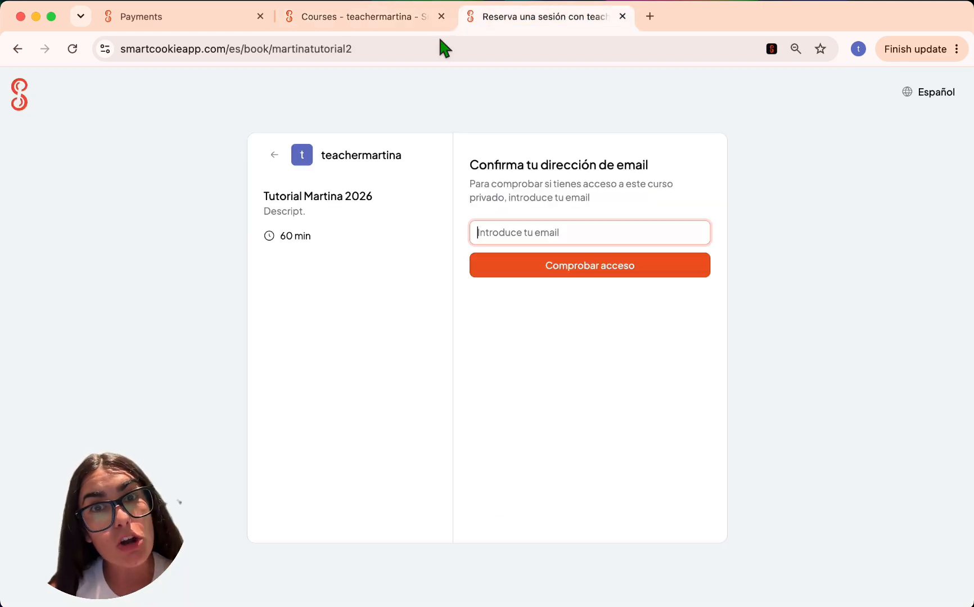
{"action": "left_click", "coordinate": [76, 47]}
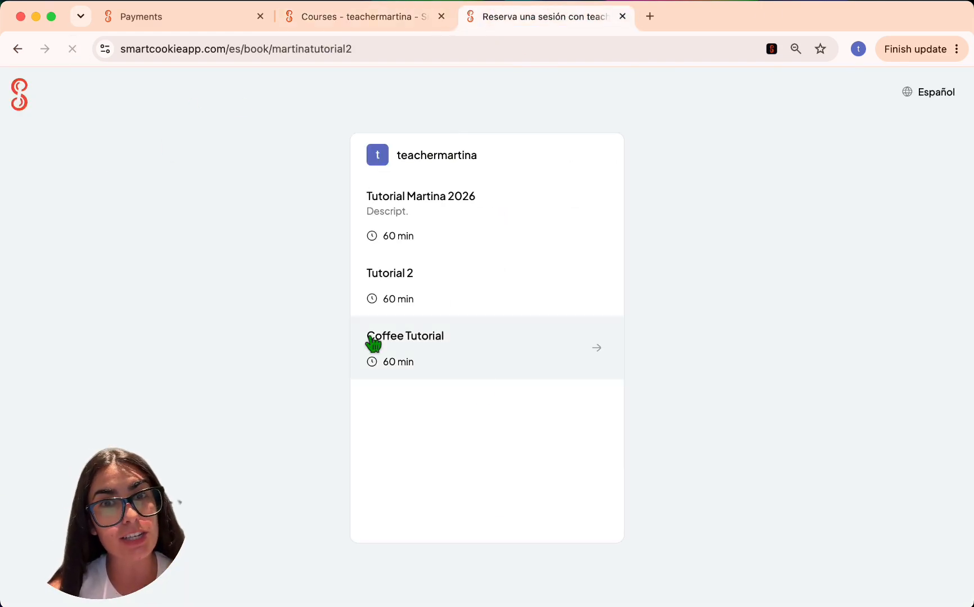
{"action": "left_click", "coordinate": [428, 361]}
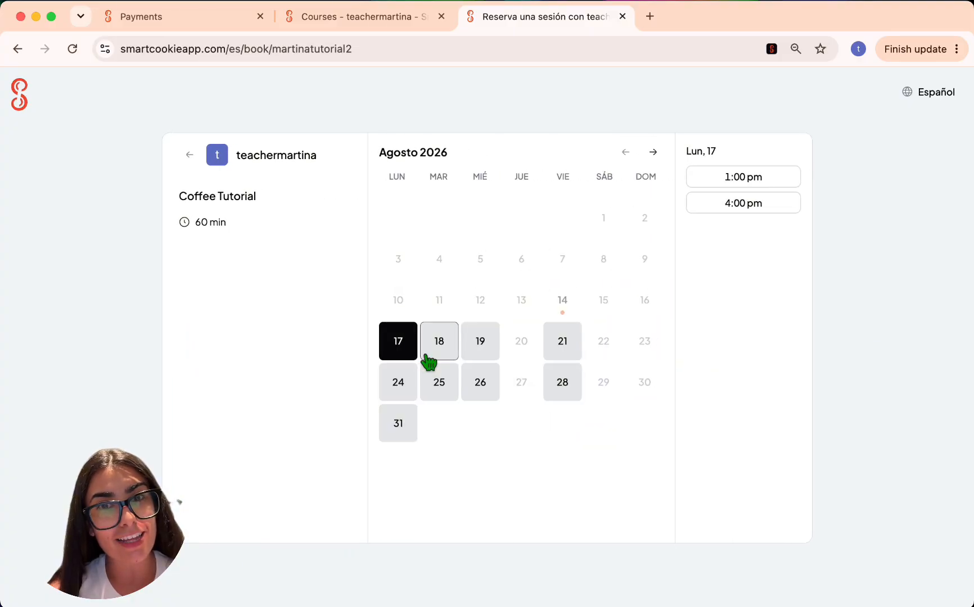
{"action": "left_click", "coordinate": [428, 356]}
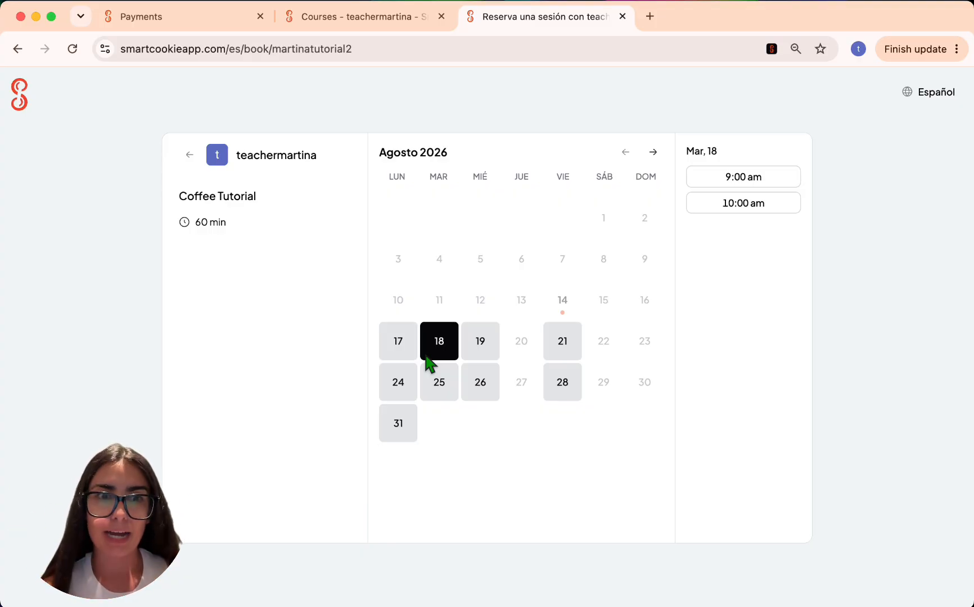
{"action": "left_click", "coordinate": [745, 177]}
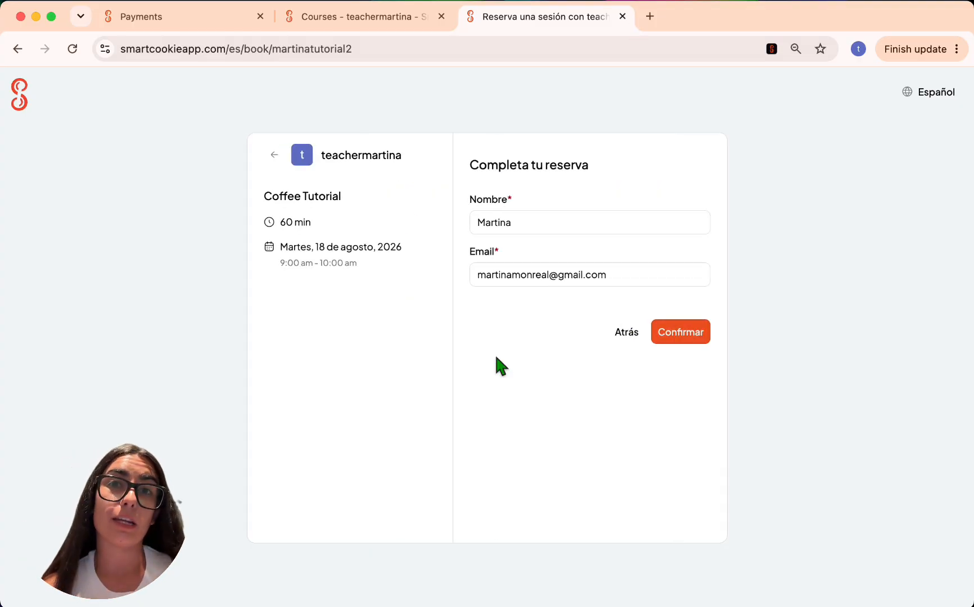
{"action": "left_click", "coordinate": [689, 335]}
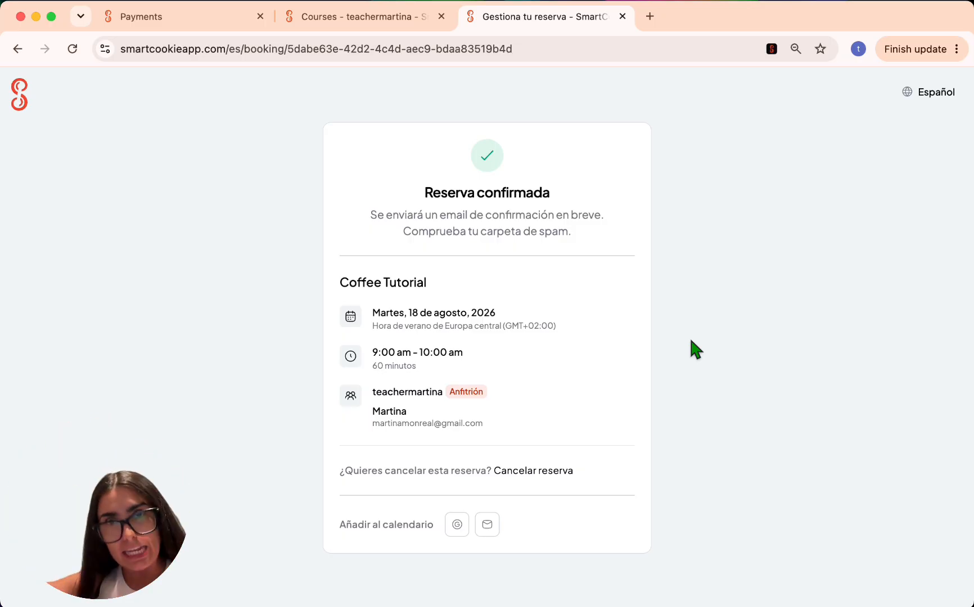
{"action": "left_click", "coordinate": [360, 17]}
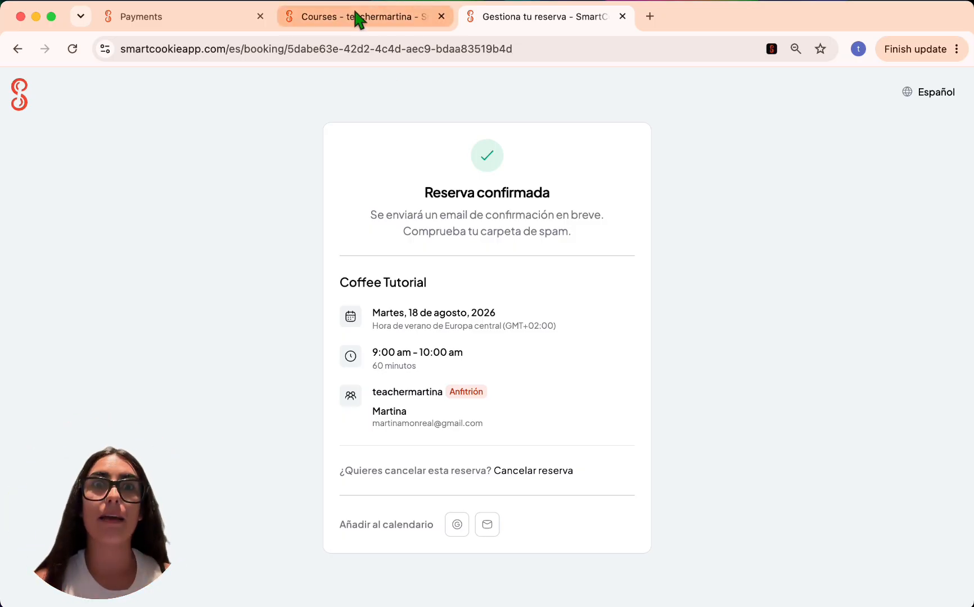
- Reload Coffee Tutorial and check its 18 Aug session and enrolled student
{"action": "left_click", "coordinate": [66, 55]}
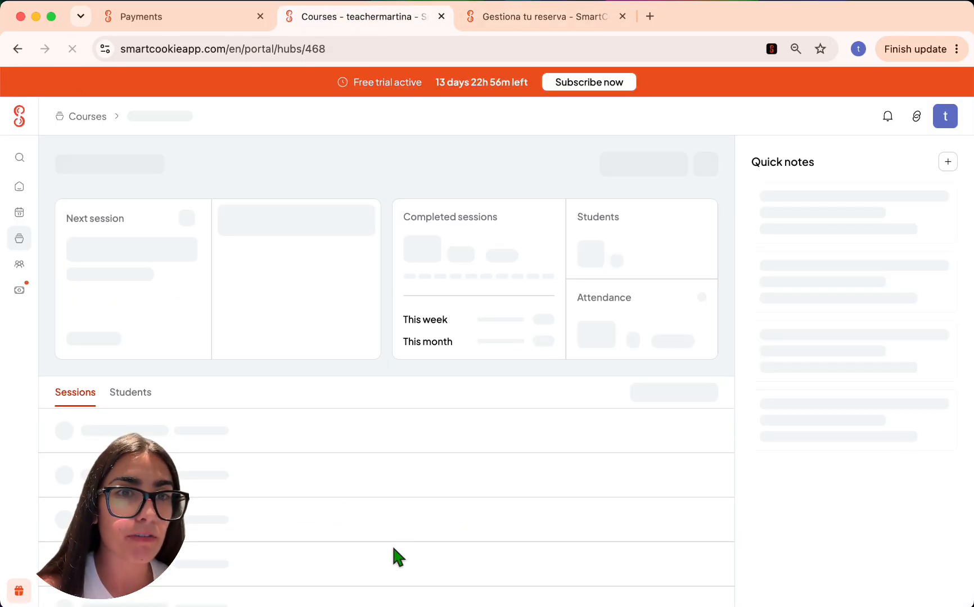
{"action": "left_click", "coordinate": [233, 431]}
{"action": "scroll", "coordinate": [253, 405], "scroll_direction": "down", "scroll_amount": 1}
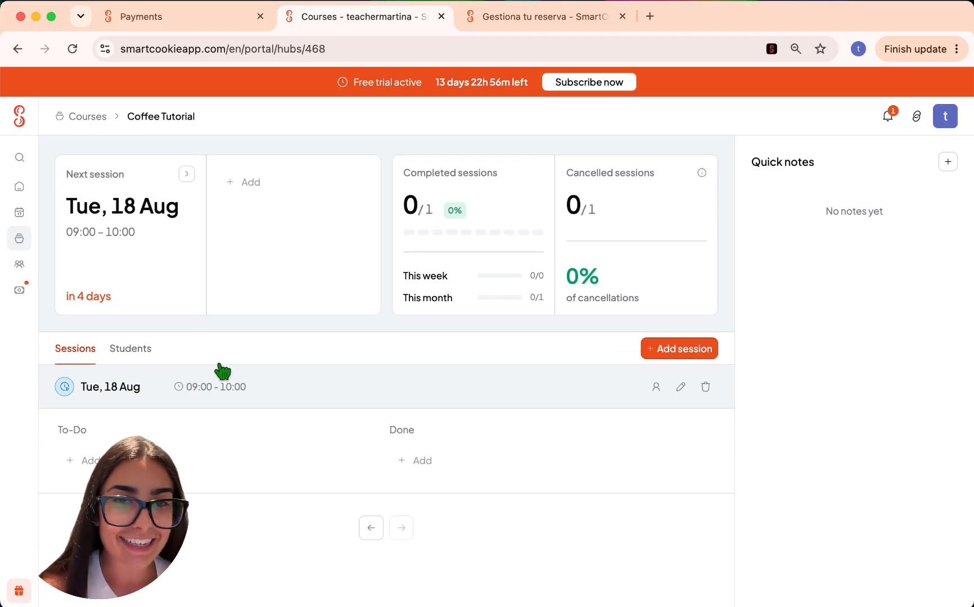
{"action": "left_click", "coordinate": [138, 360]}
{"action": "scroll", "coordinate": [395, 324], "scroll_direction": "down", "scroll_amount": 1}
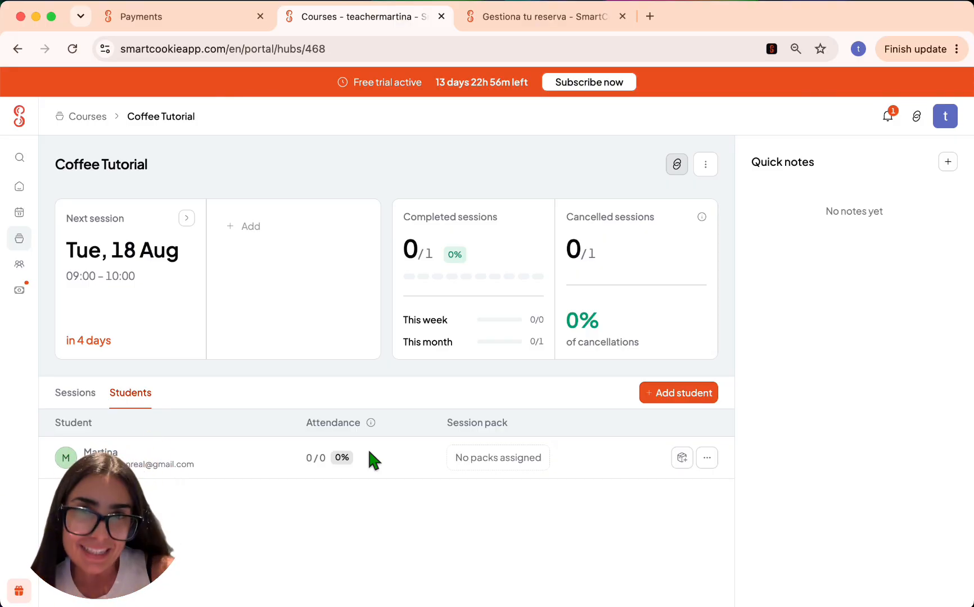
- Mark the new booking notification as read and close the notifications
{"action": "left_click", "coordinate": [887, 118]}
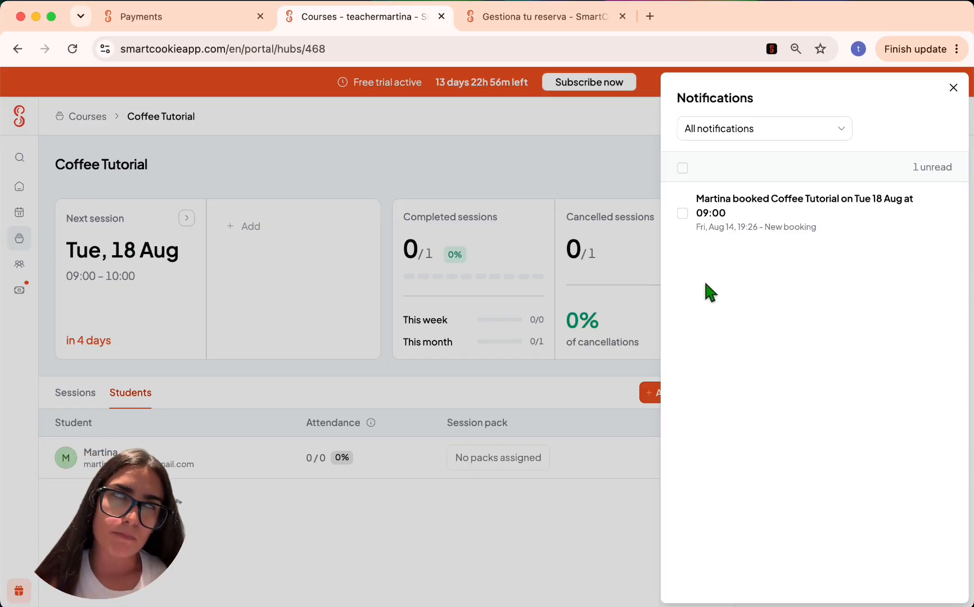
{"action": "left_click", "coordinate": [723, 236]}
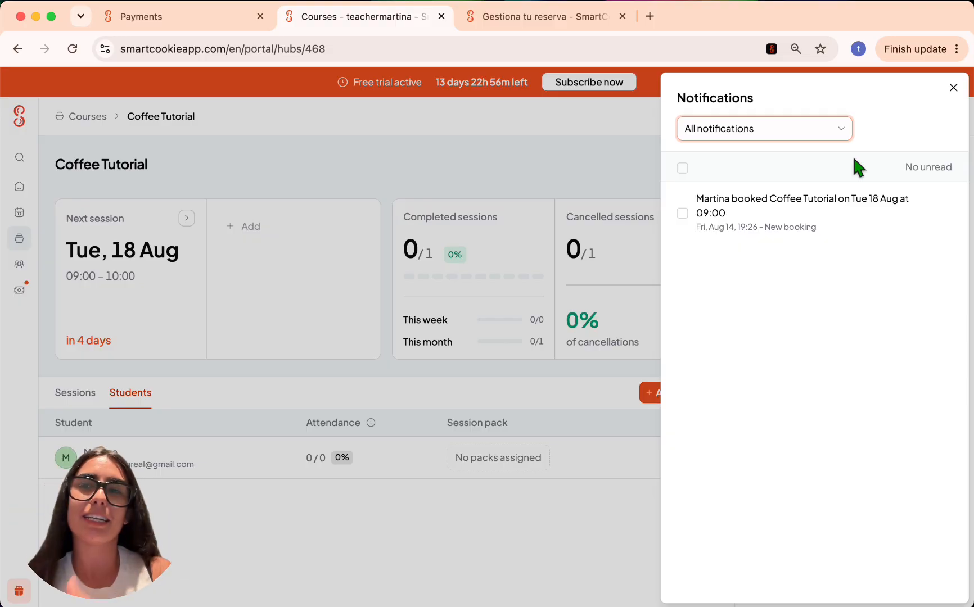
{"action": "left_click", "coordinate": [952, 88]}
- From the home dashboard, mark the first-steps setup checklist as complete
{"action": "mouse_move", "coordinate": [13, 263]}
{"action": "left_click", "coordinate": [47, 192]}
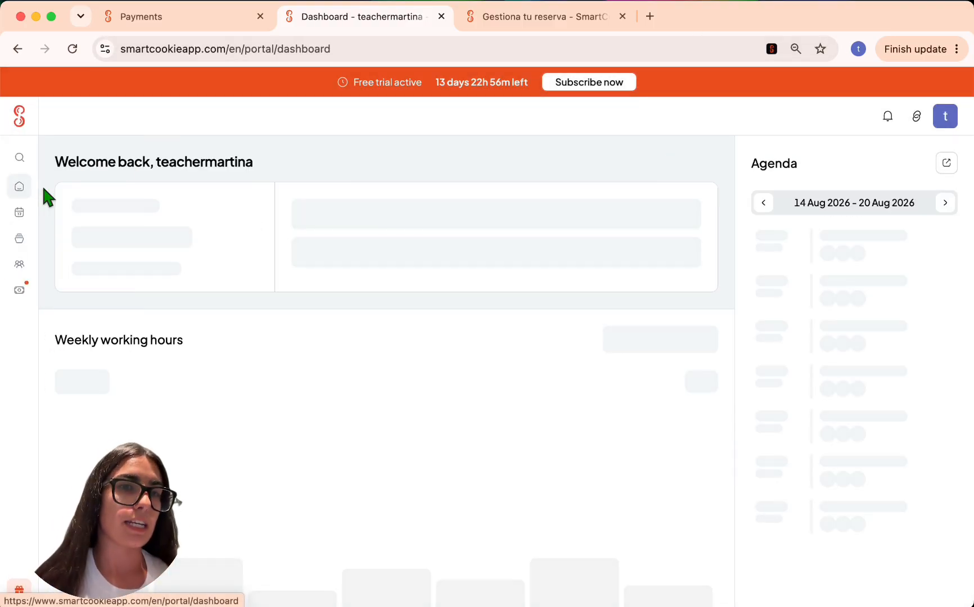
{"action": "left_click", "coordinate": [670, 414]}
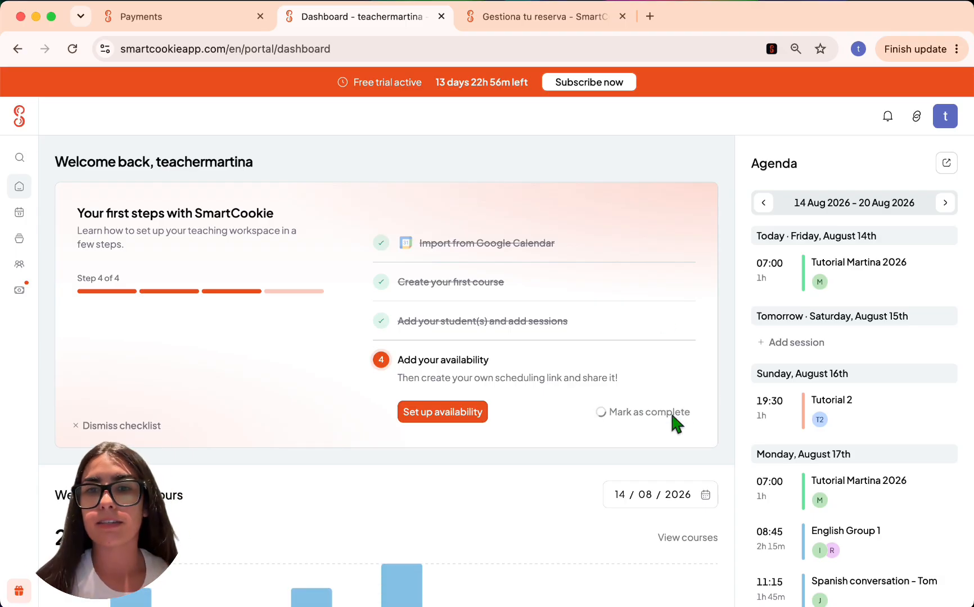